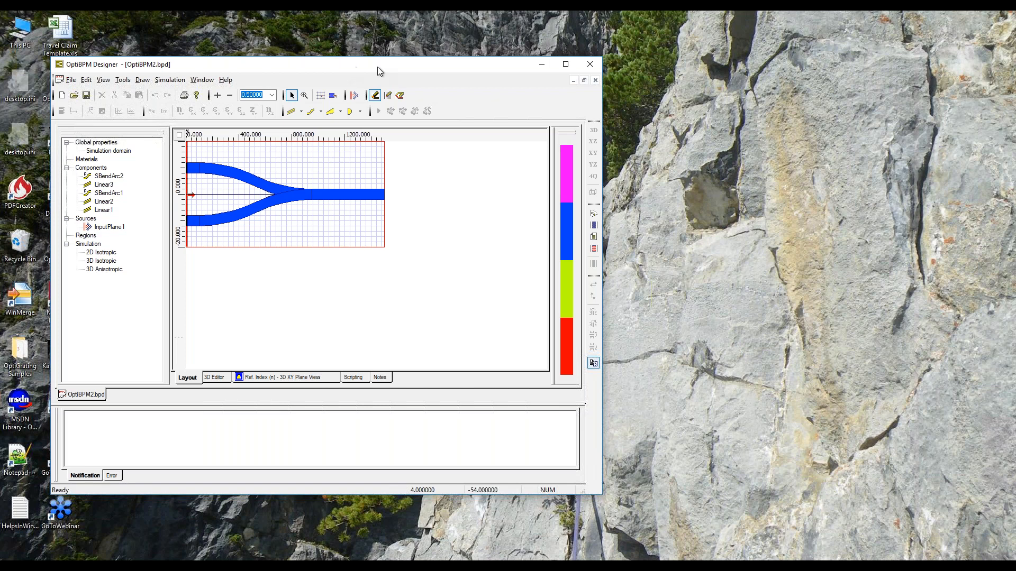
Show the waveguide layout in the 3D editor, enlarge the window and examine the Y-branch structure from several angles.
drag(376, 67, 439, 43)
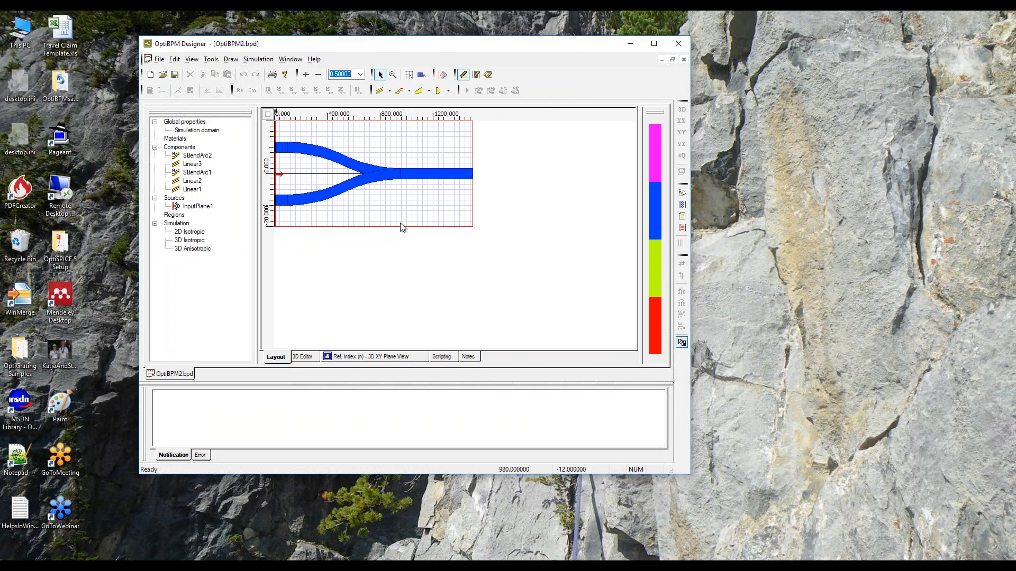
click(305, 357)
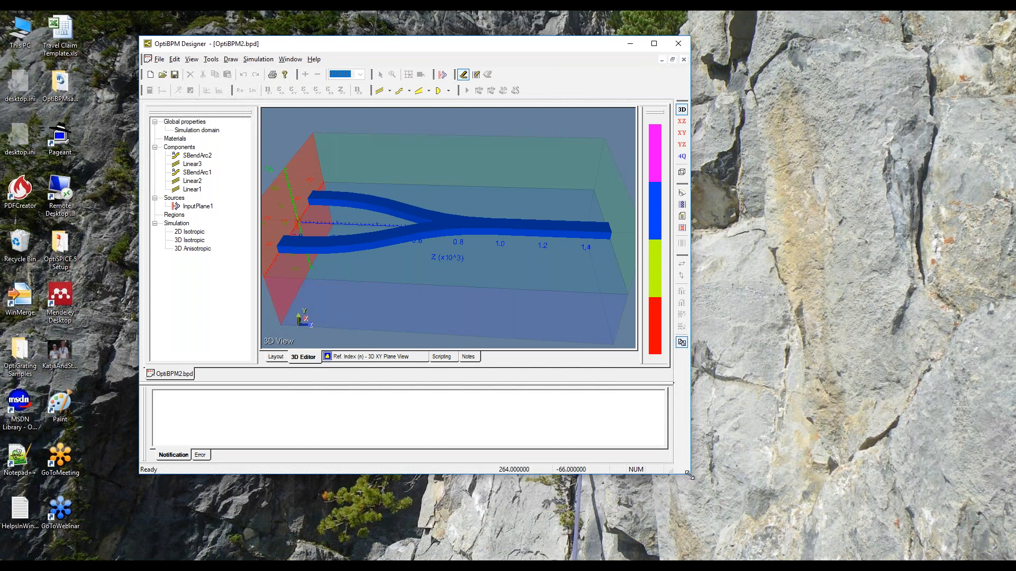
drag(690, 478, 827, 552)
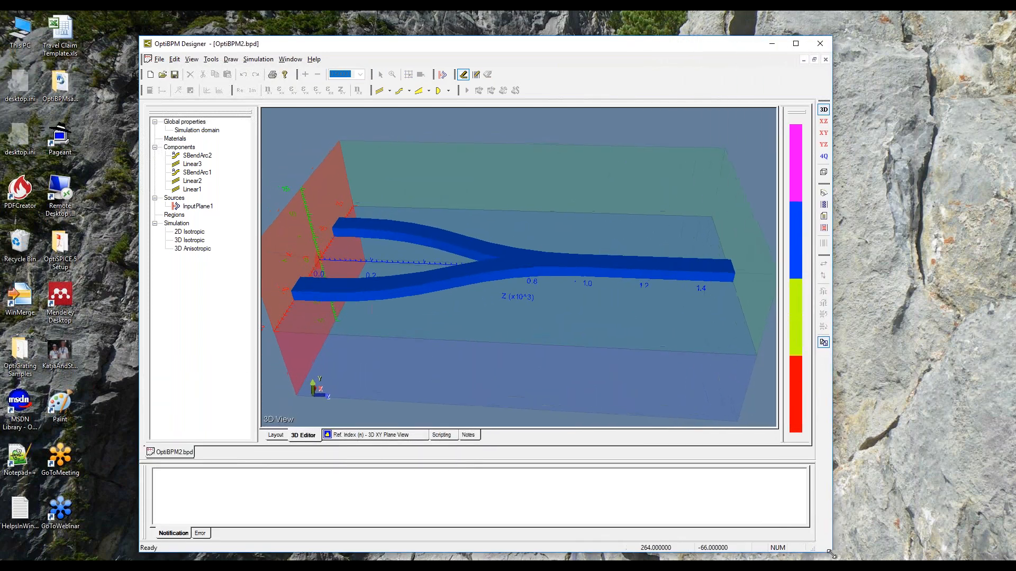
mouse_move(492, 319)
mouse_down()
mouse_move(519, 280)
mouse_move(507, 311)
mouse_up()
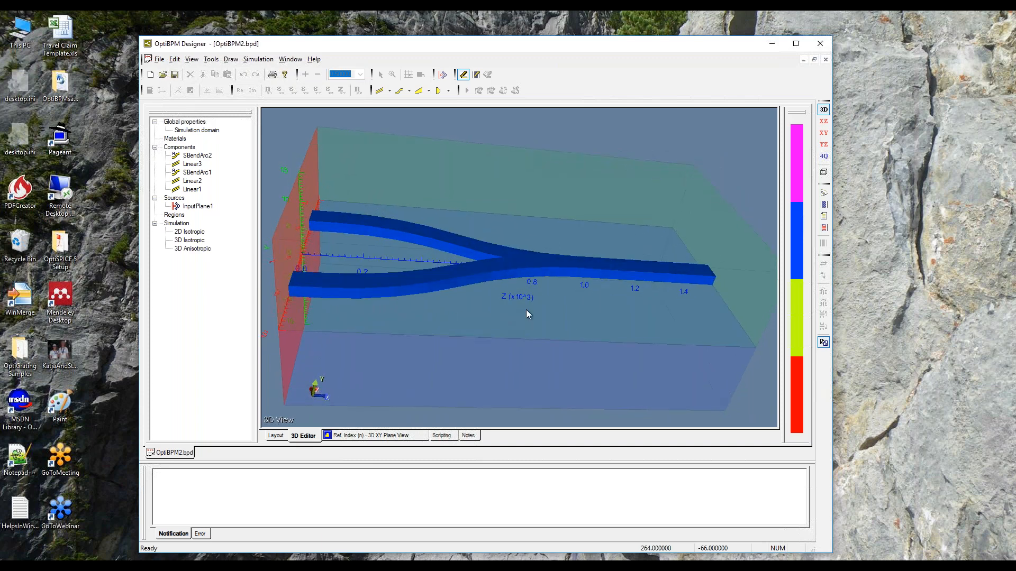
drag(600, 344, 363, 275)
key(super)
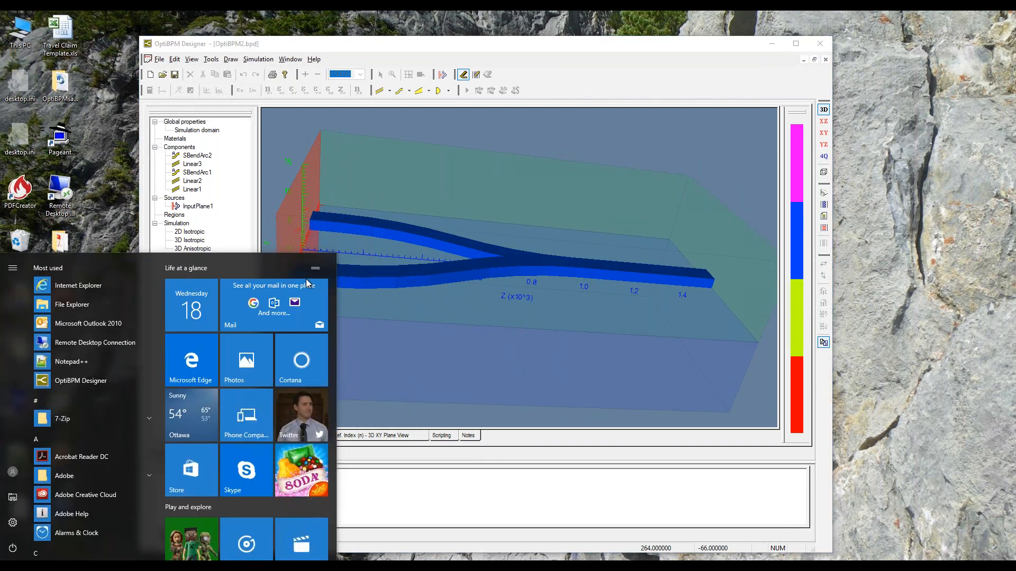
click(485, 344)
drag(408, 332, 511, 356)
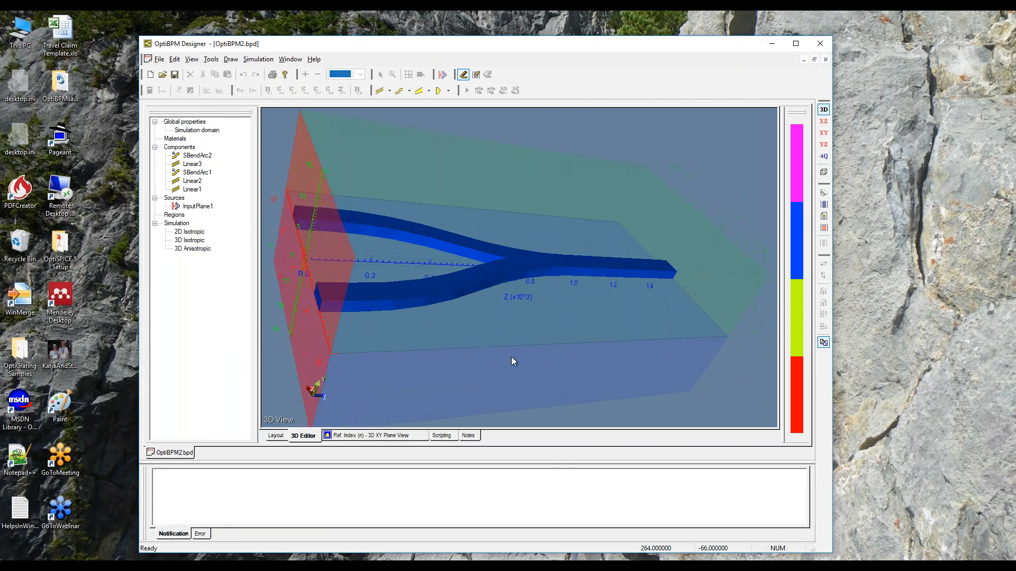
mouse_move(693, 324)
mouse_down()
mouse_move(698, 301)
mouse_move(688, 333)
mouse_move(703, 312)
mouse_up()
key(super)
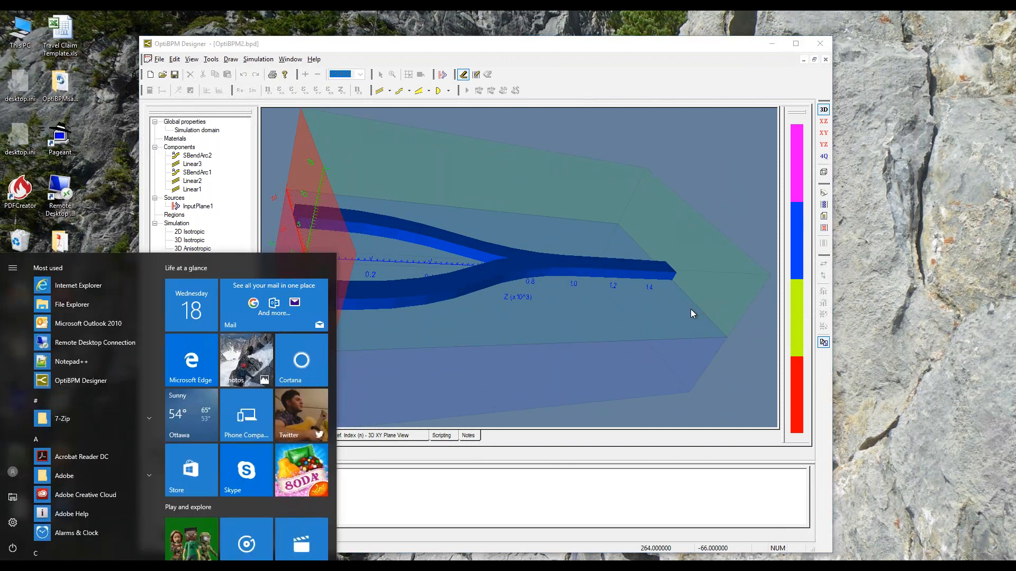
click(688, 313)
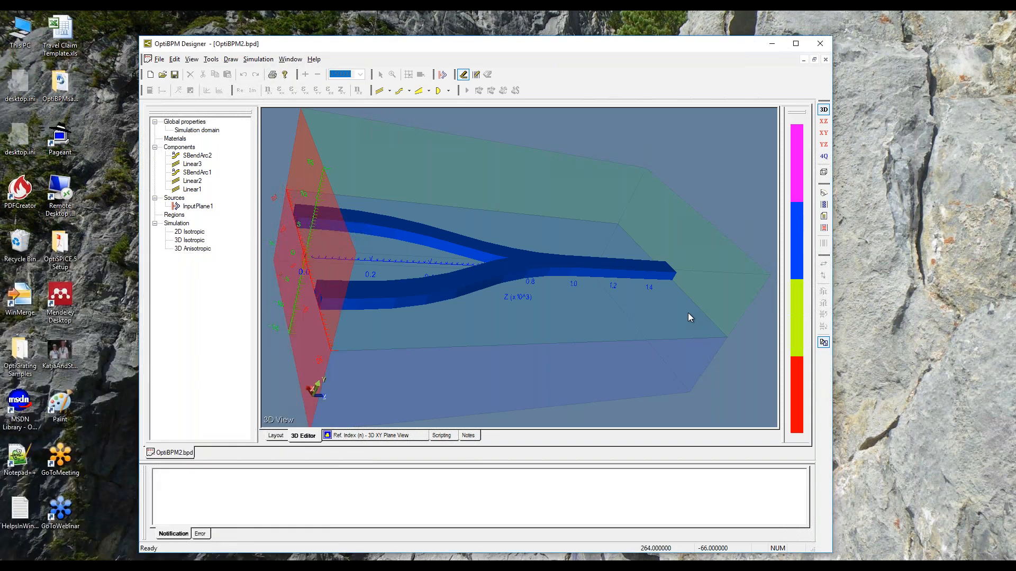
mouse_move(691, 308)
mouse_down()
mouse_move(694, 289)
mouse_move(718, 303)
mouse_move(726, 274)
mouse_move(683, 297)
mouse_up()
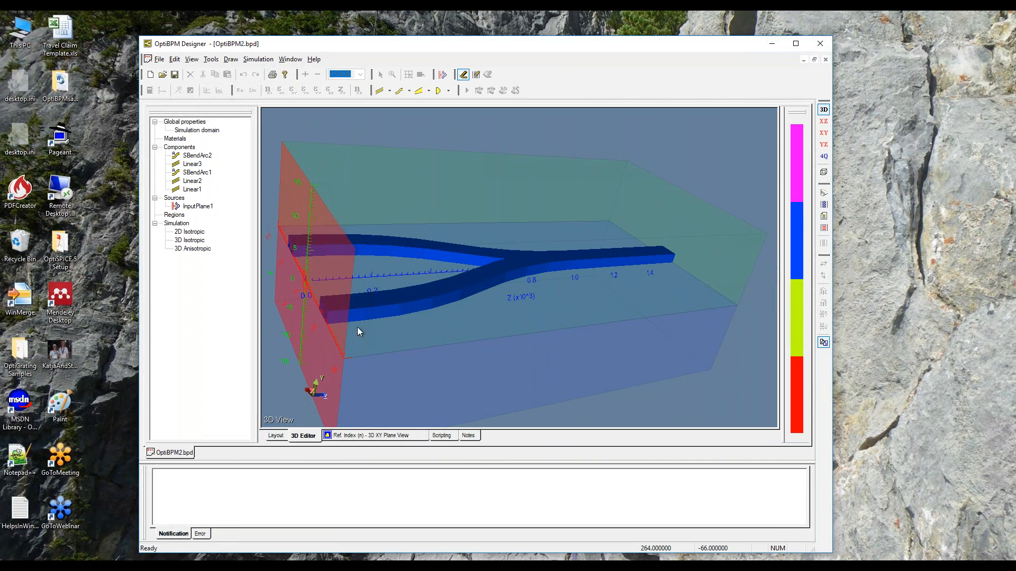
Return to the 2D layout and open the properties of InputPlane1 at its 3D input fields.
click(273, 435)
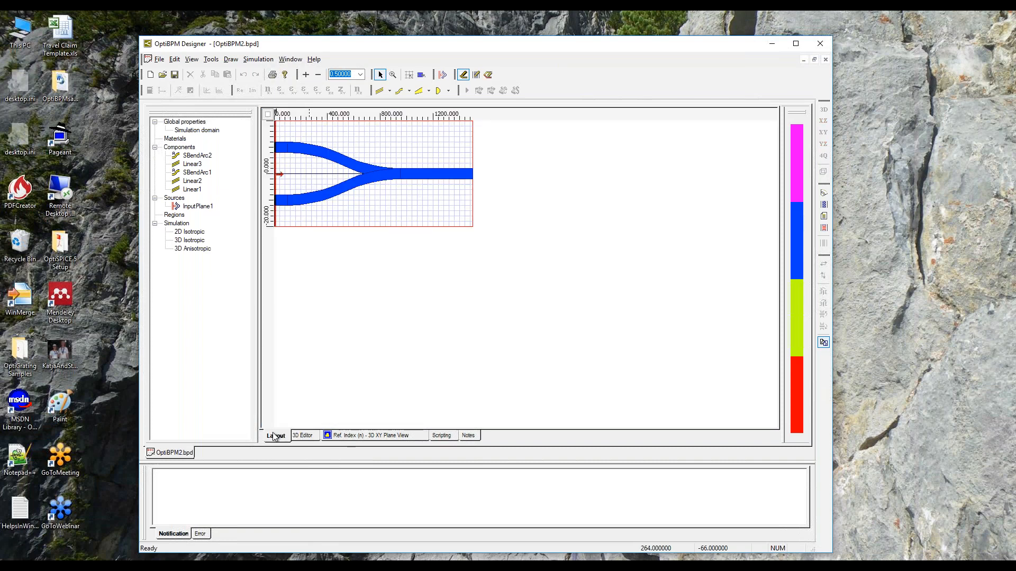
click(196, 208)
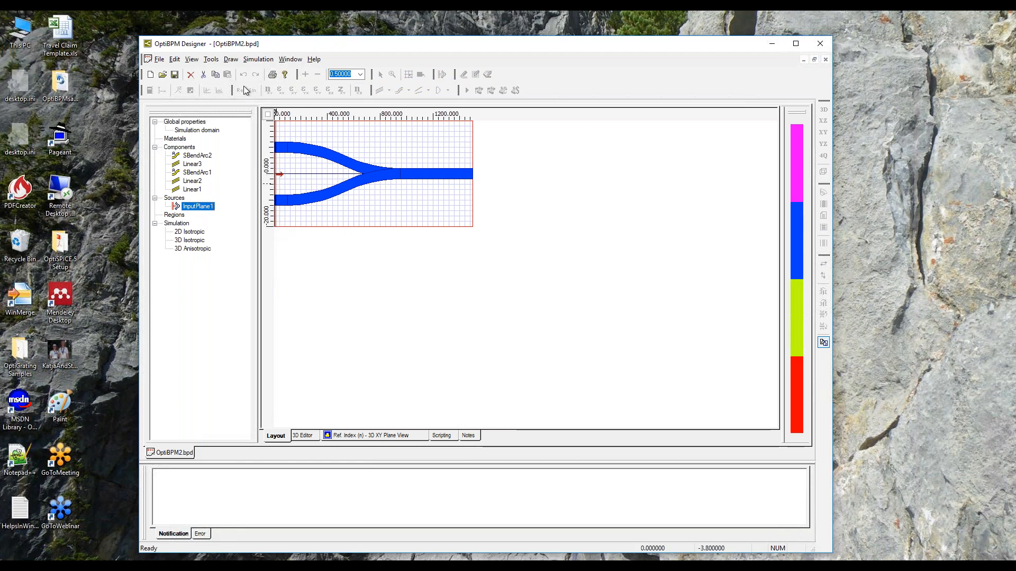
click(569, 213)
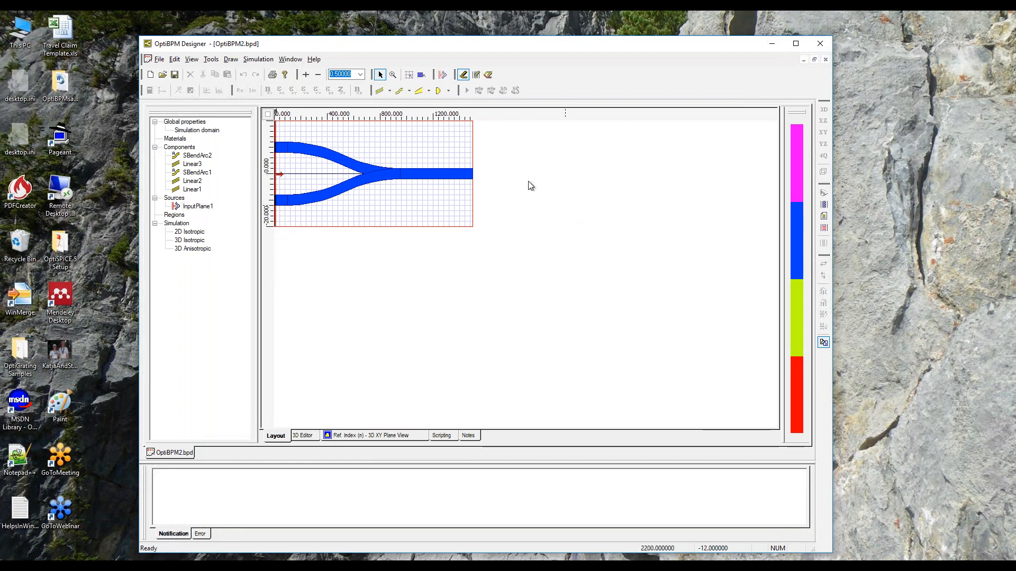
click(307, 76)
click(306, 76)
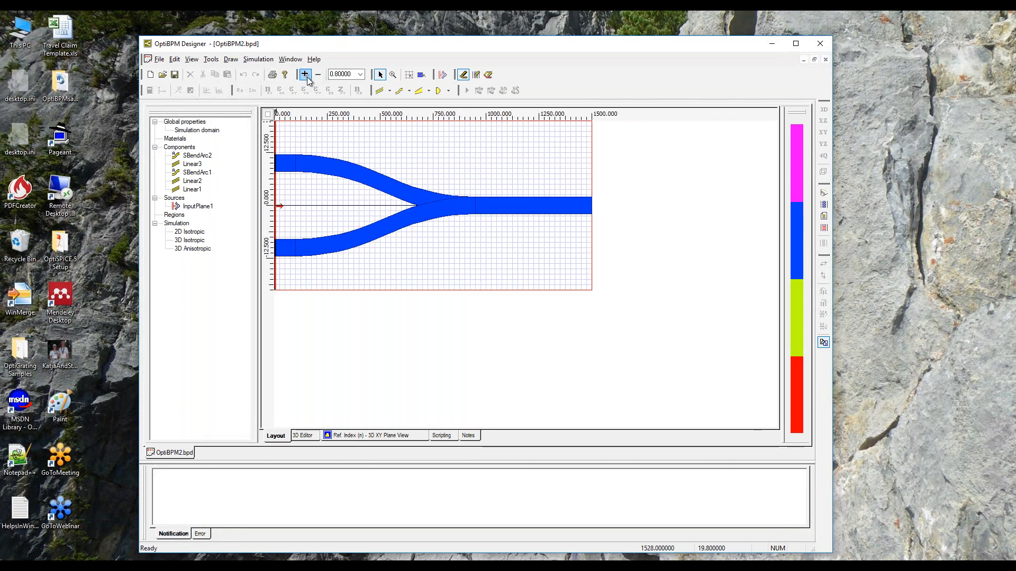
right_click(205, 209)
click(224, 228)
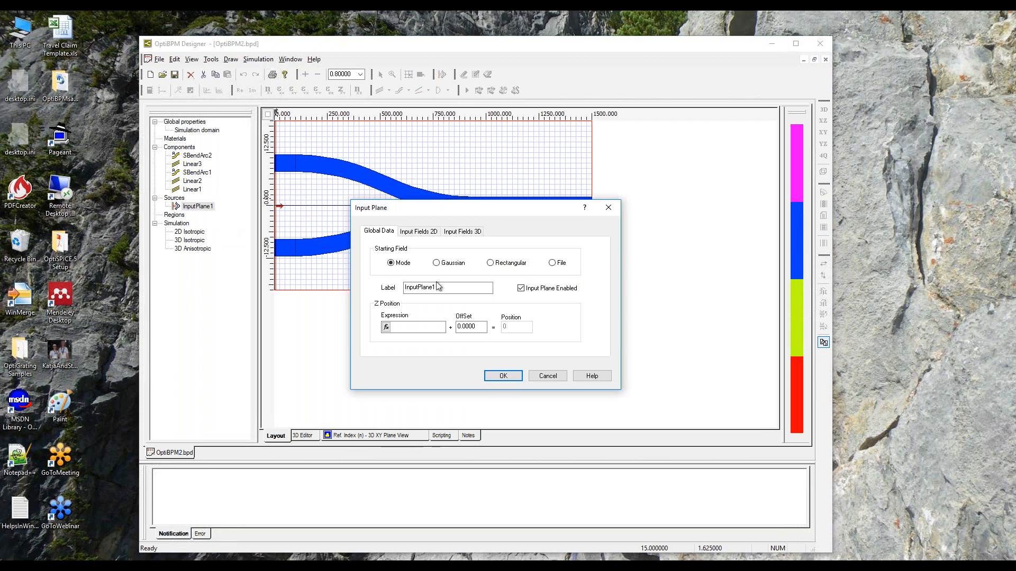
drag(488, 210, 635, 150)
click(616, 171)
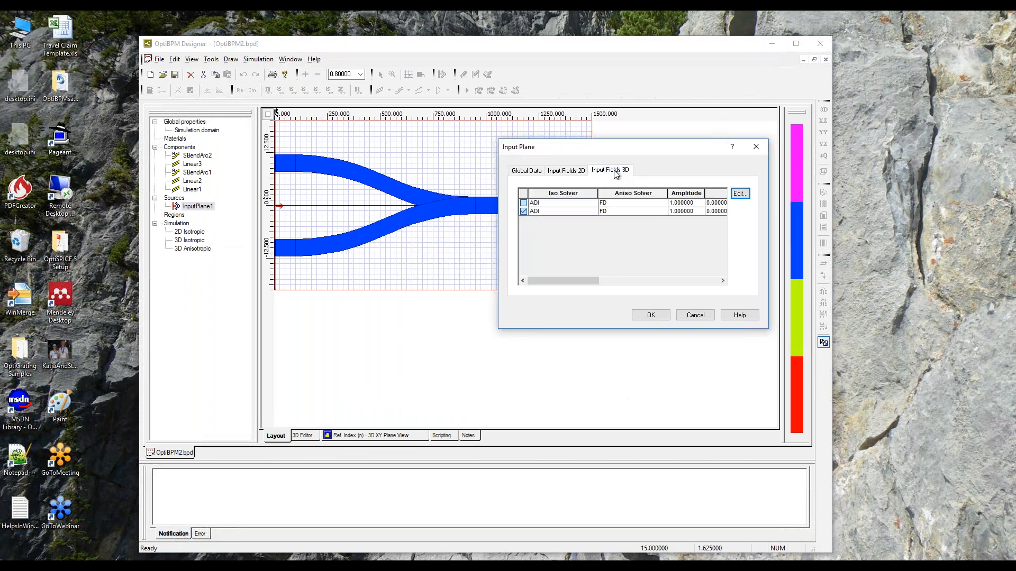
Open the 3D input fields for editing, check both waveguide fields' solvers, amplitudes and phases, and accept the settings.
click(739, 195)
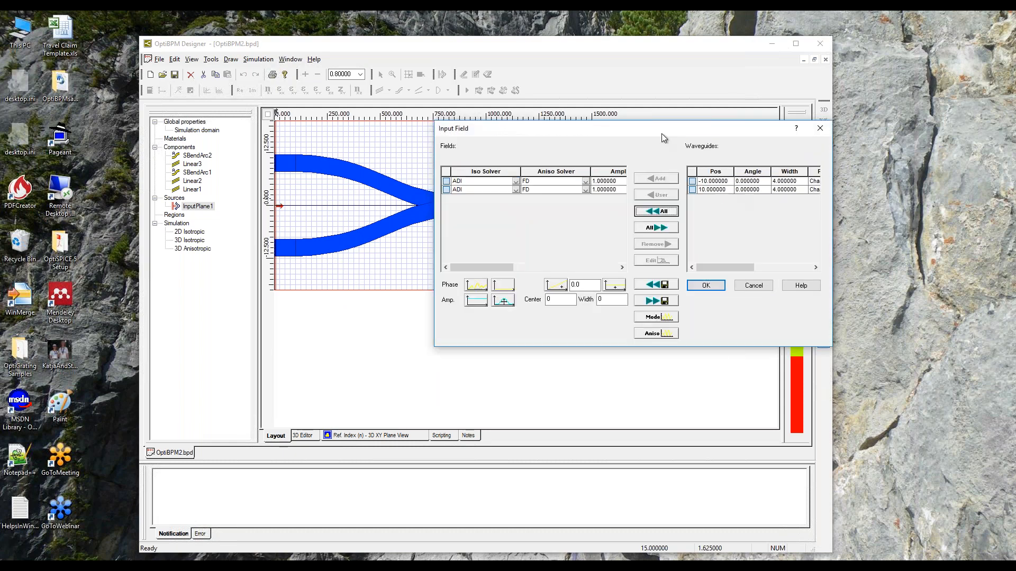
drag(650, 132, 689, 123)
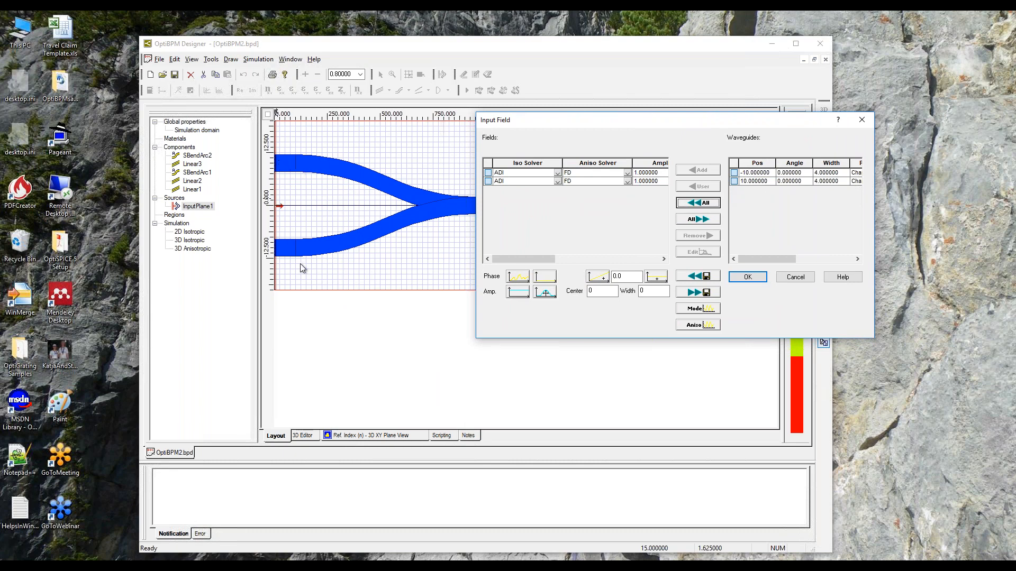
drag(539, 256, 575, 258)
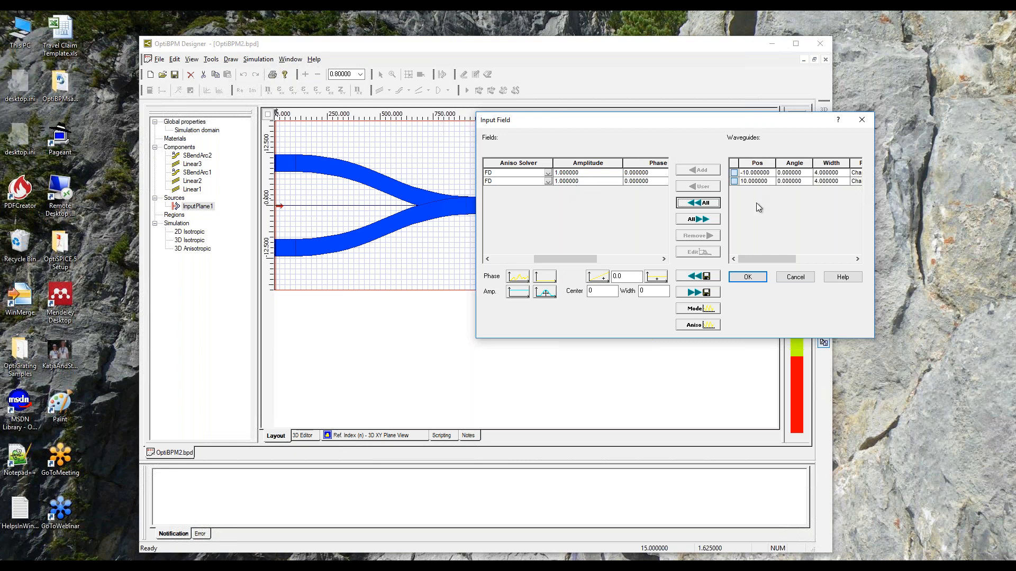
click(748, 275)
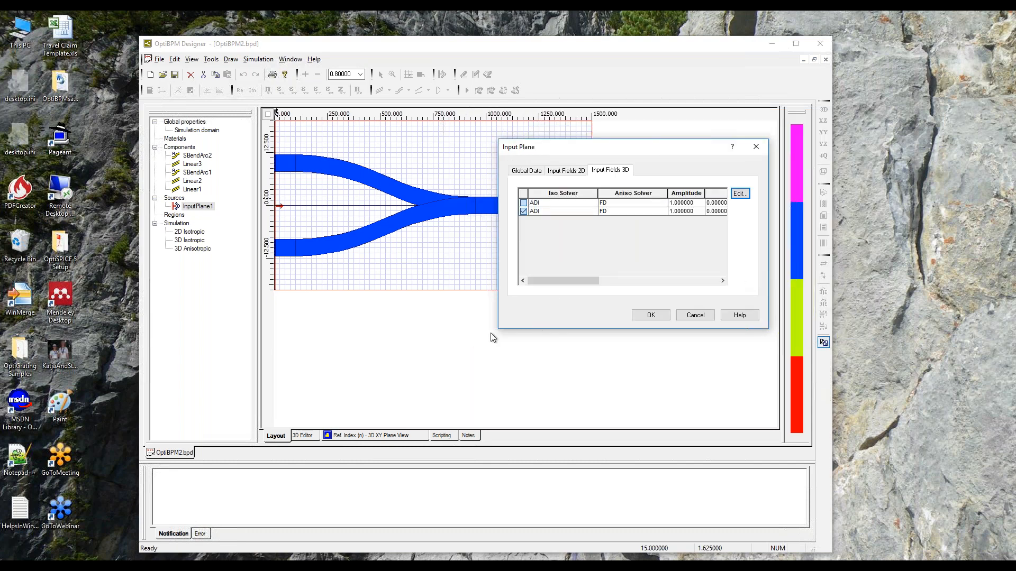
click(651, 315)
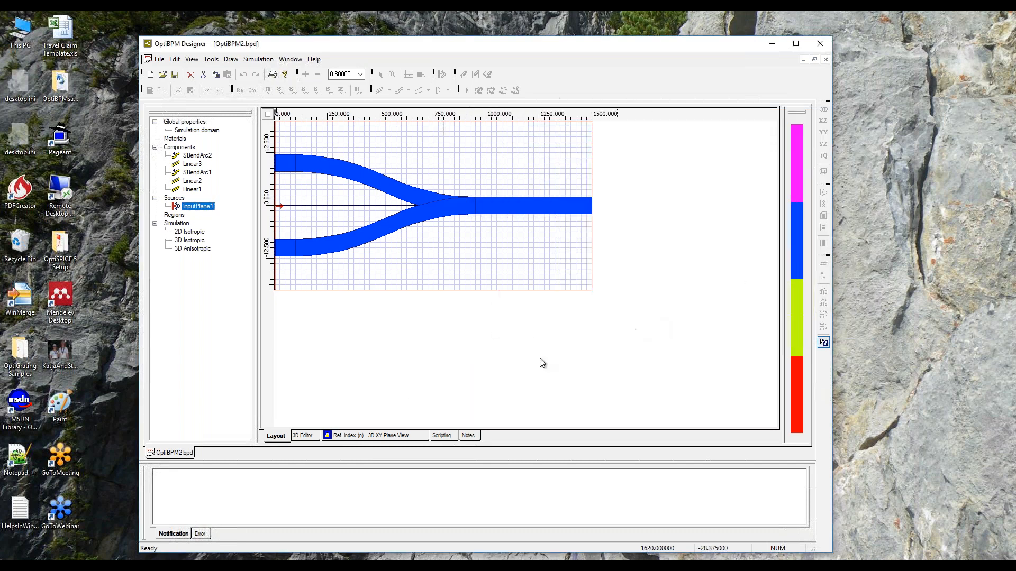
Check the structure in the 3D editor and its refractive index in the XY plane, then return to the layout.
click(303, 436)
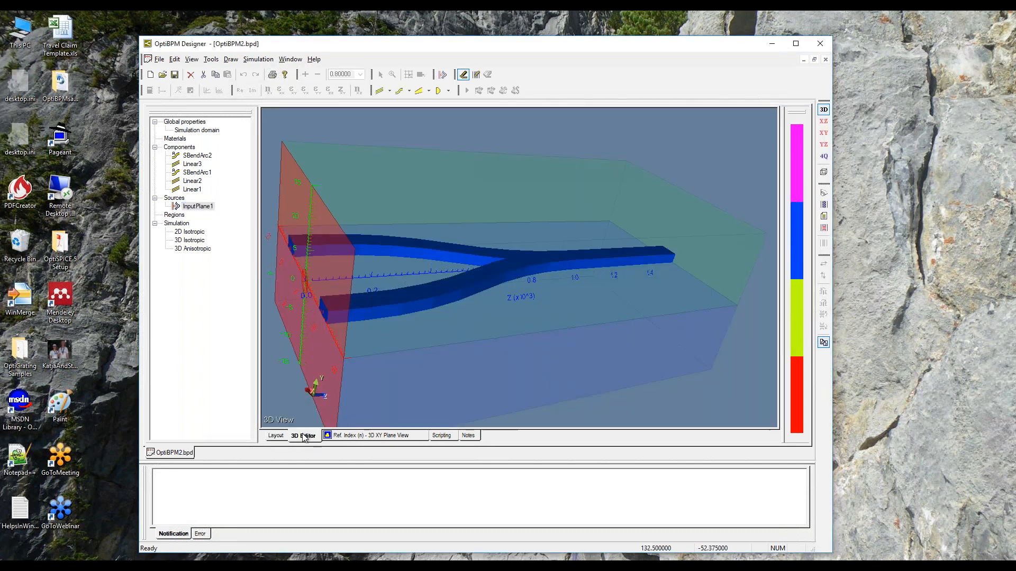
click(364, 436)
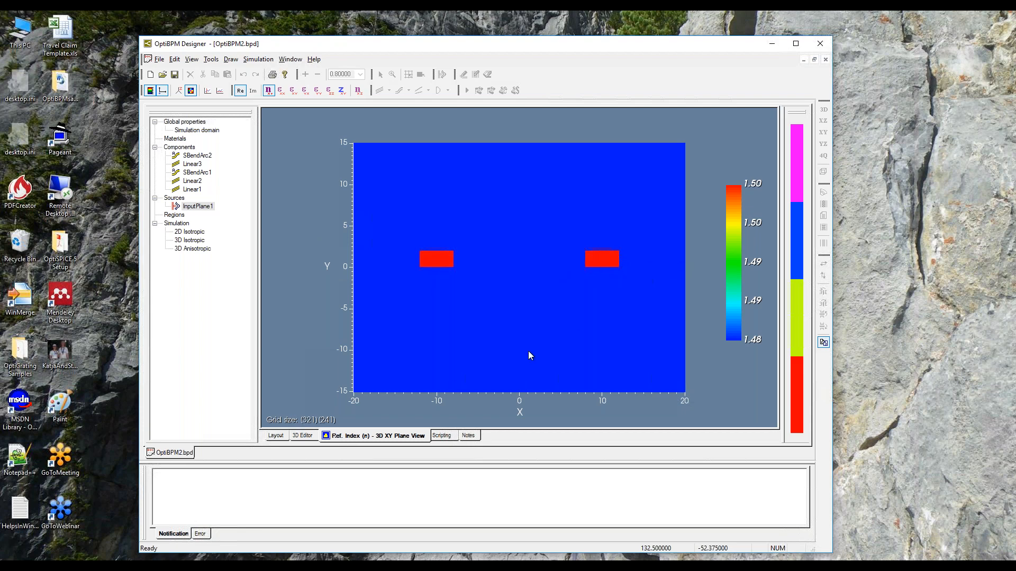
click(275, 435)
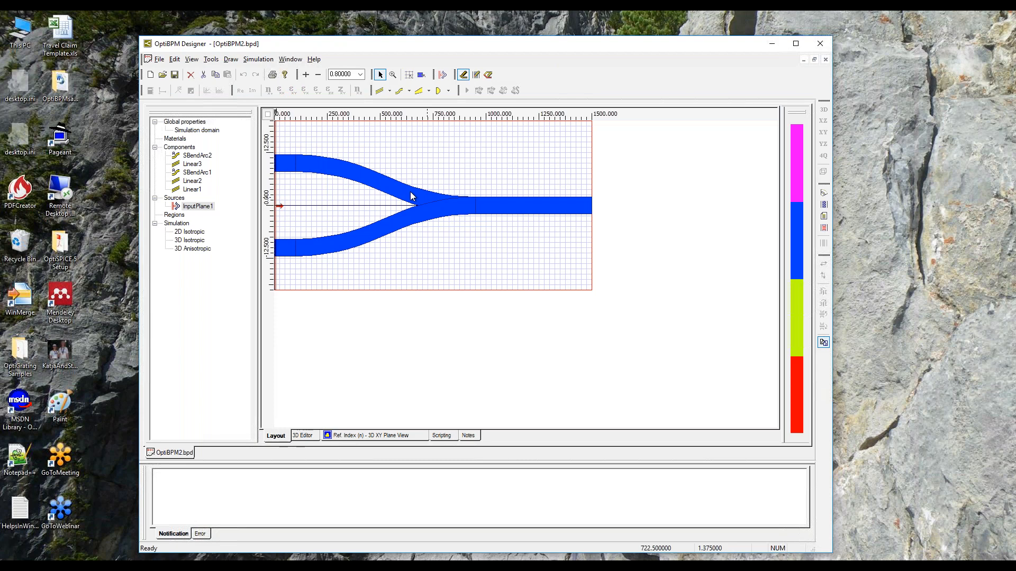
Run a 3D isotropic simulation of the layout with the existing simulation parameters.
click(256, 60)
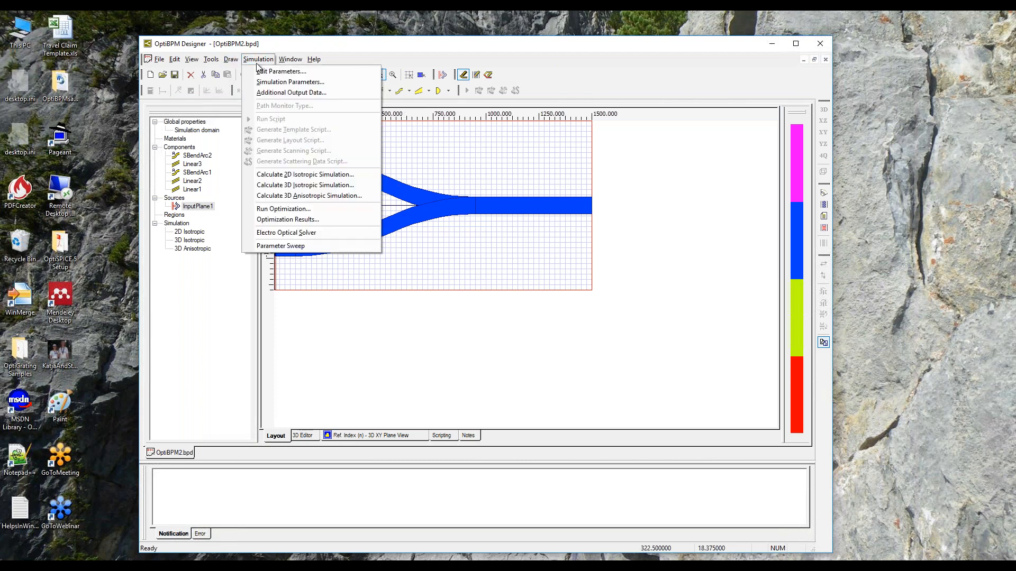
click(292, 184)
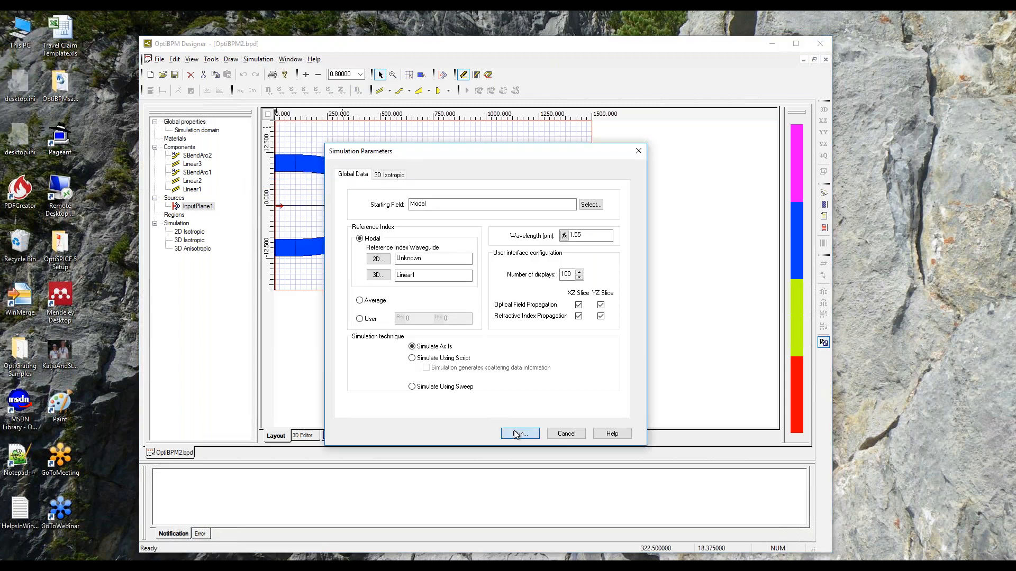
click(516, 435)
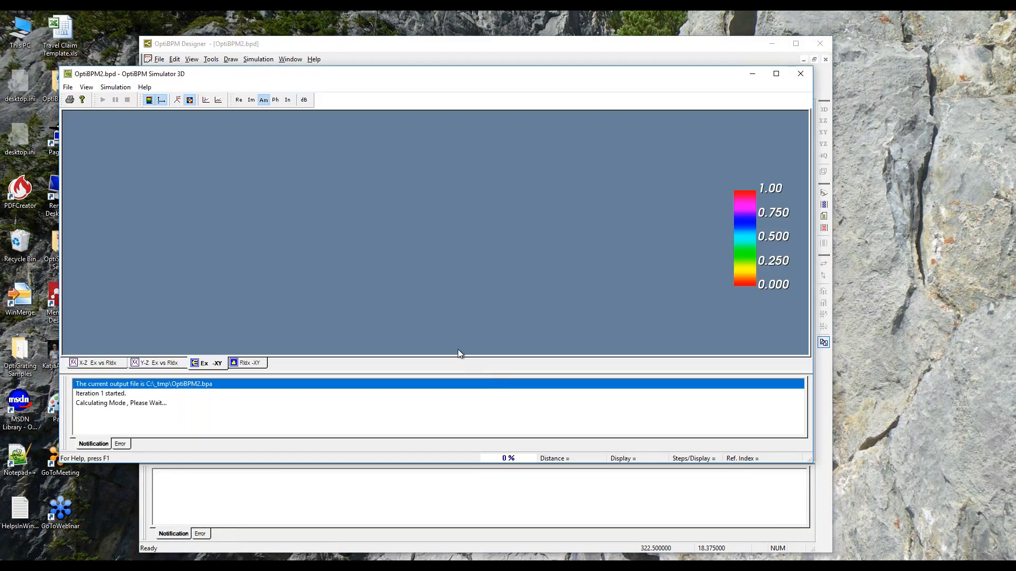
Switch the simulator's optical field display to the X-Z cut while the simulation runs.
click(86, 87)
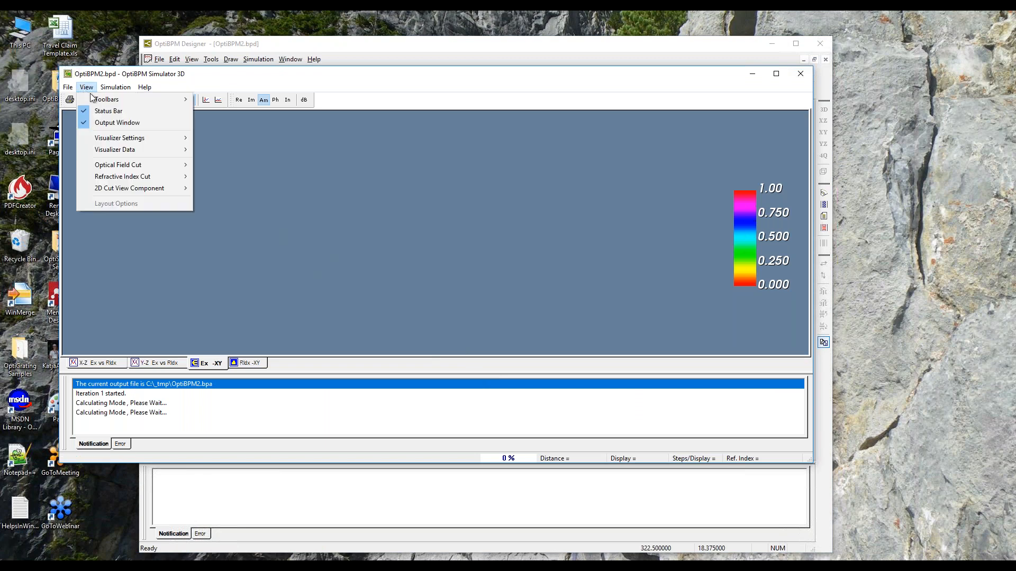
mouse_move(125, 165)
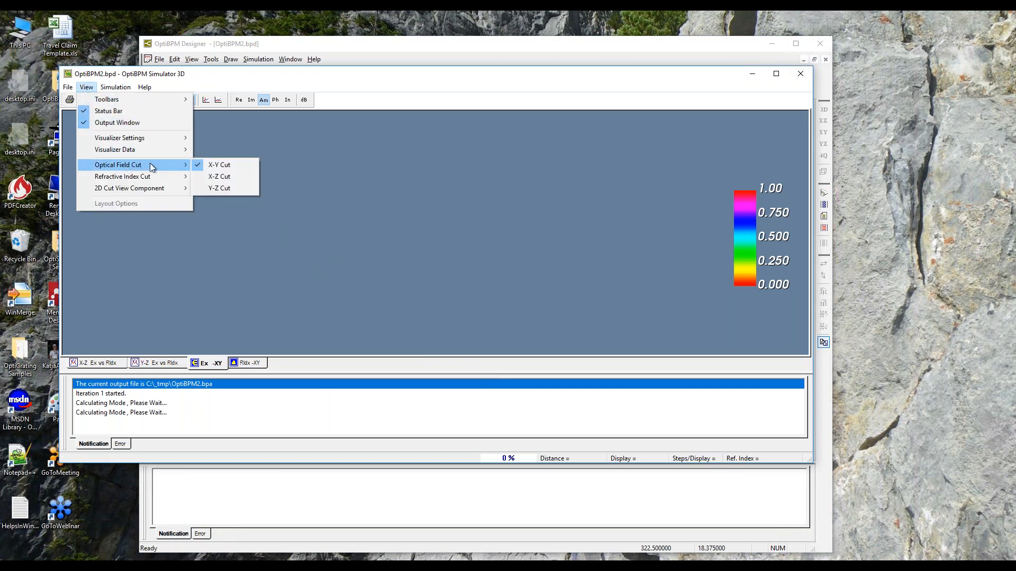
click(218, 176)
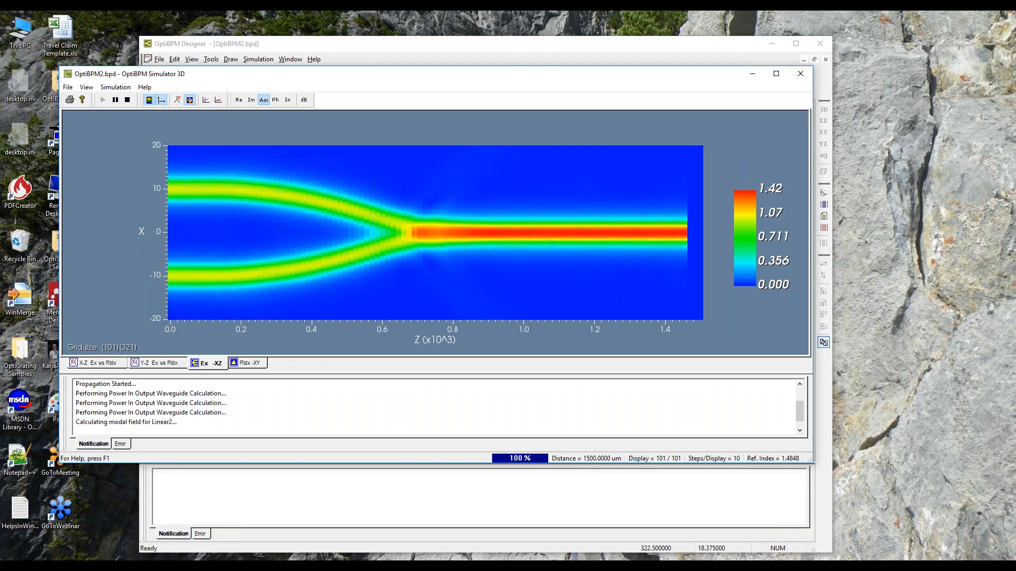
Open the finished simulation in OptiBPM Analyzer and display the XZ slice of the optical field propagation in an enlarged window.
click(476, 298)
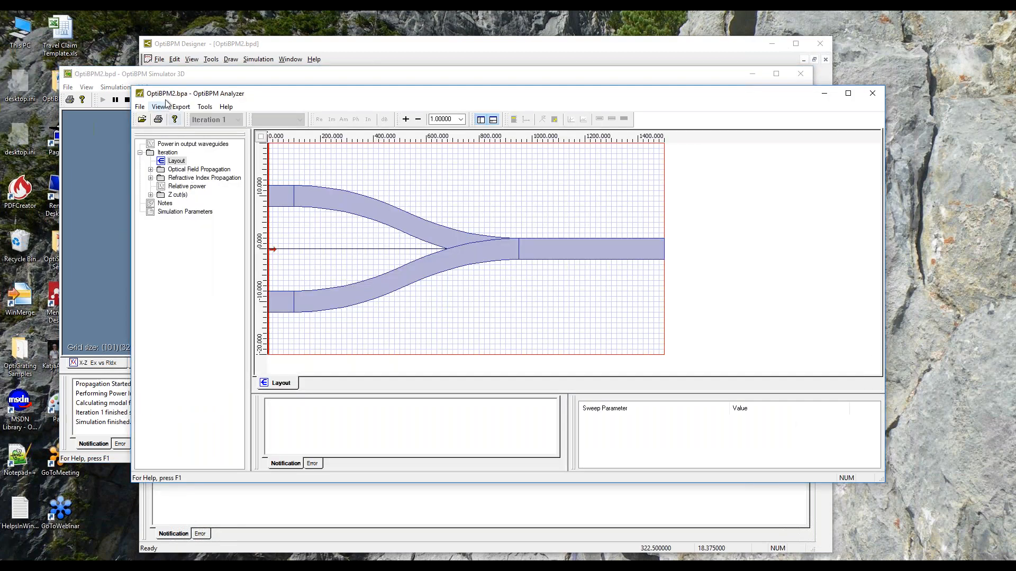
drag(296, 96, 375, 61)
click(231, 134)
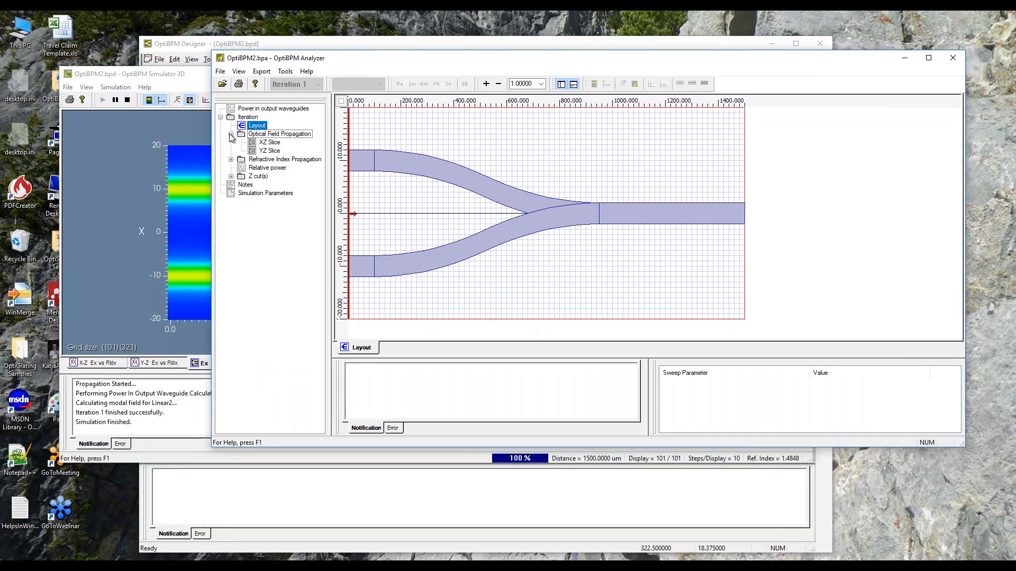
click(269, 144)
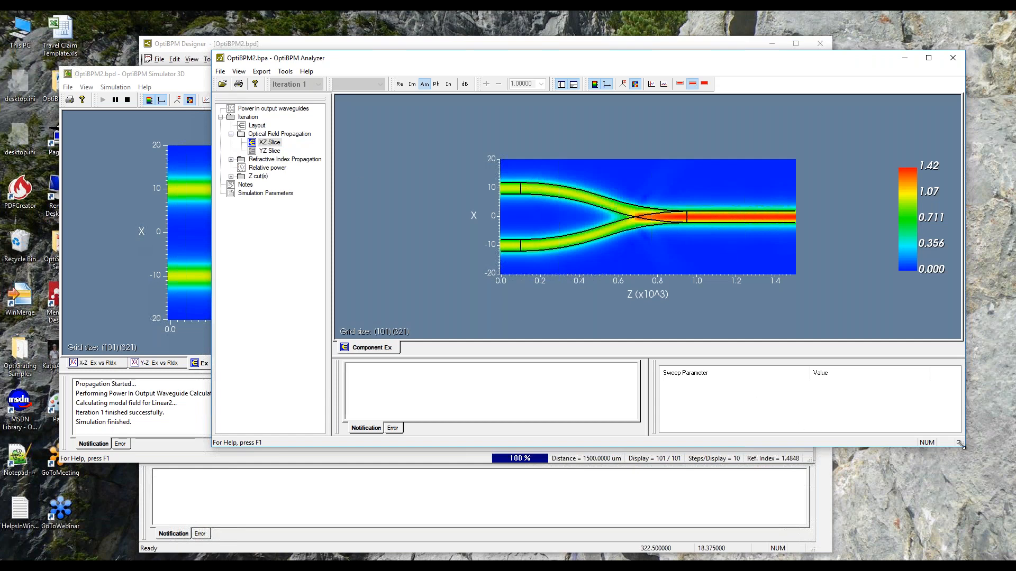
drag(960, 444, 1001, 550)
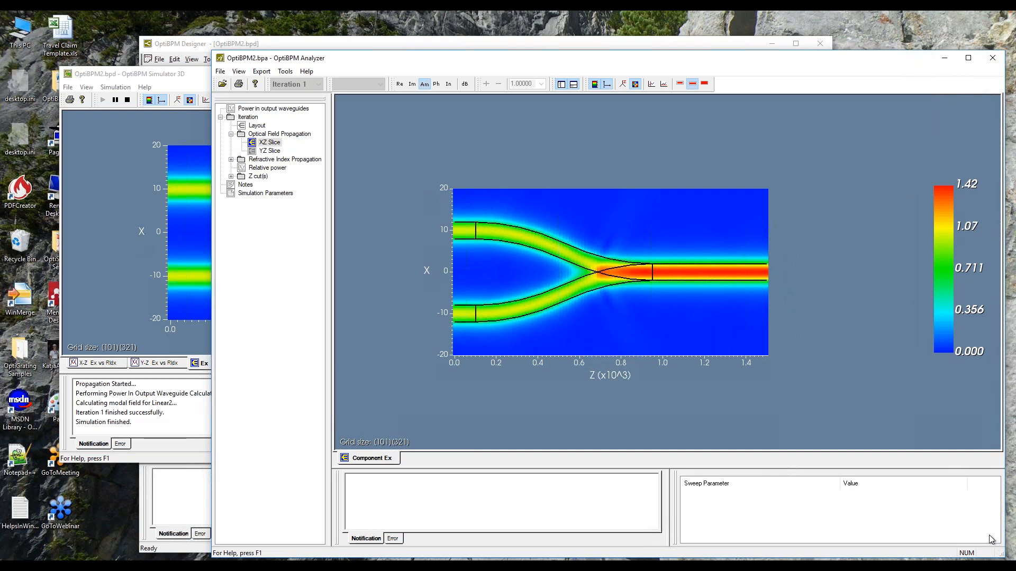
Open a vertical cut of the XZ optical field, enlarge its plot window, and set the cut position to 30.
click(652, 84)
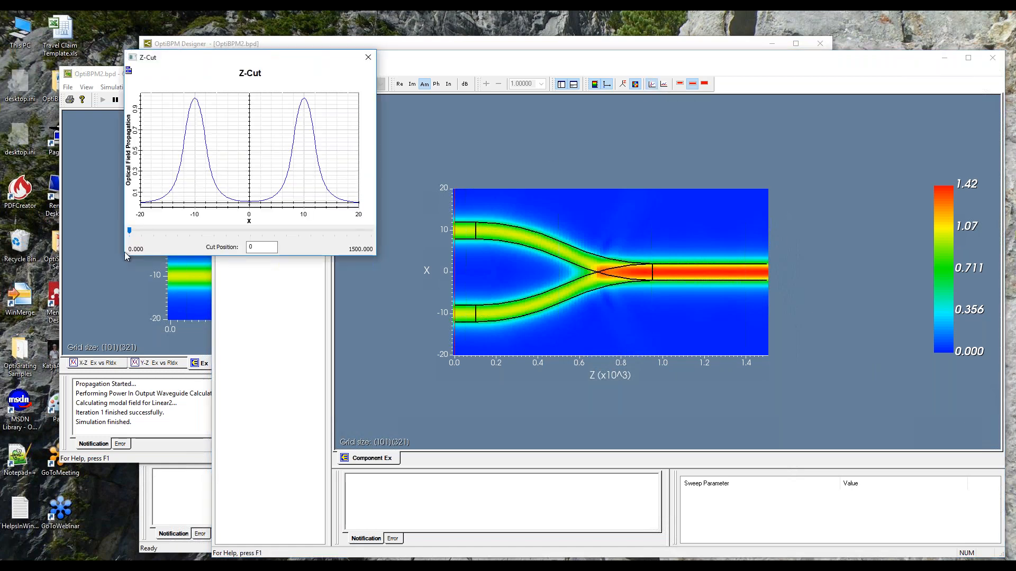
drag(126, 255, 8, 460)
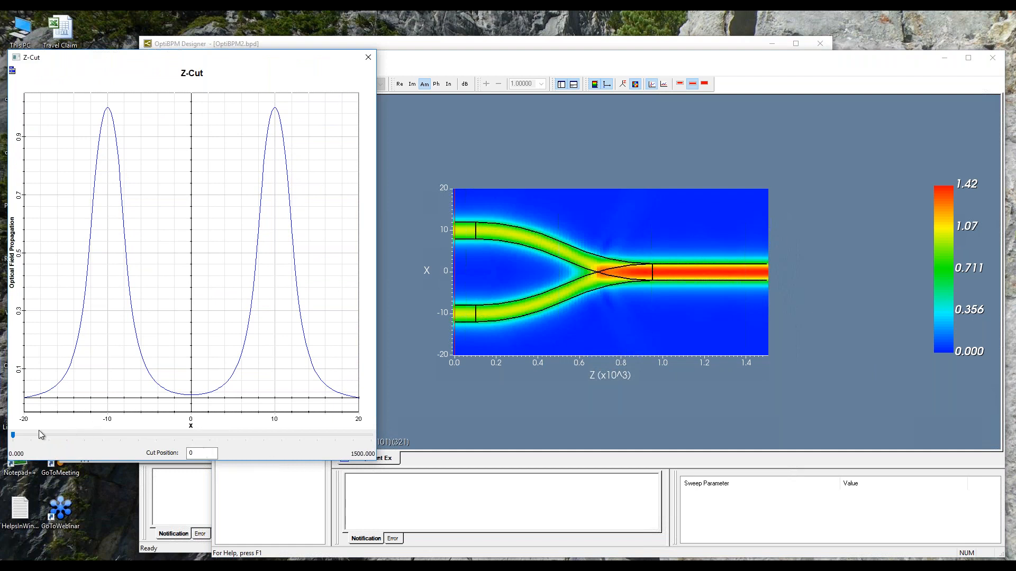
drag(14, 436, 32, 443)
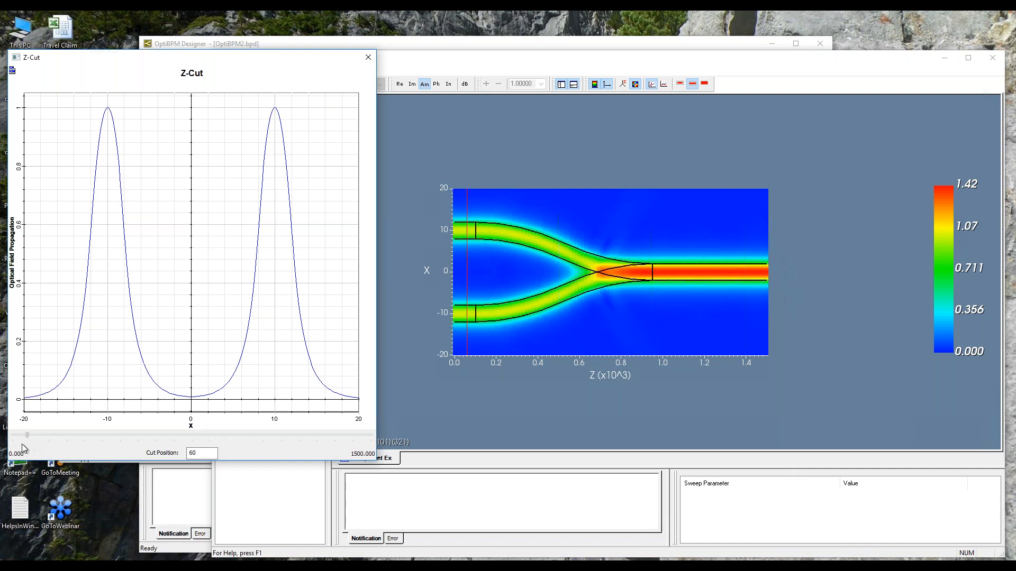
click(21, 444)
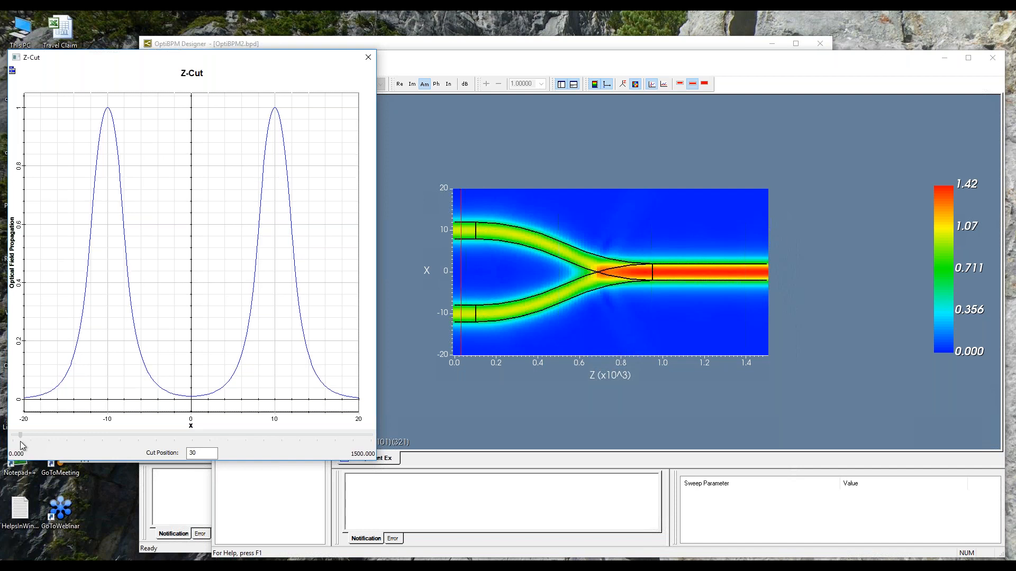
Turn off the automatic range for the Z-Cut plot's Y axis and set its minimum to 0 and maximum to 2.
click(12, 70)
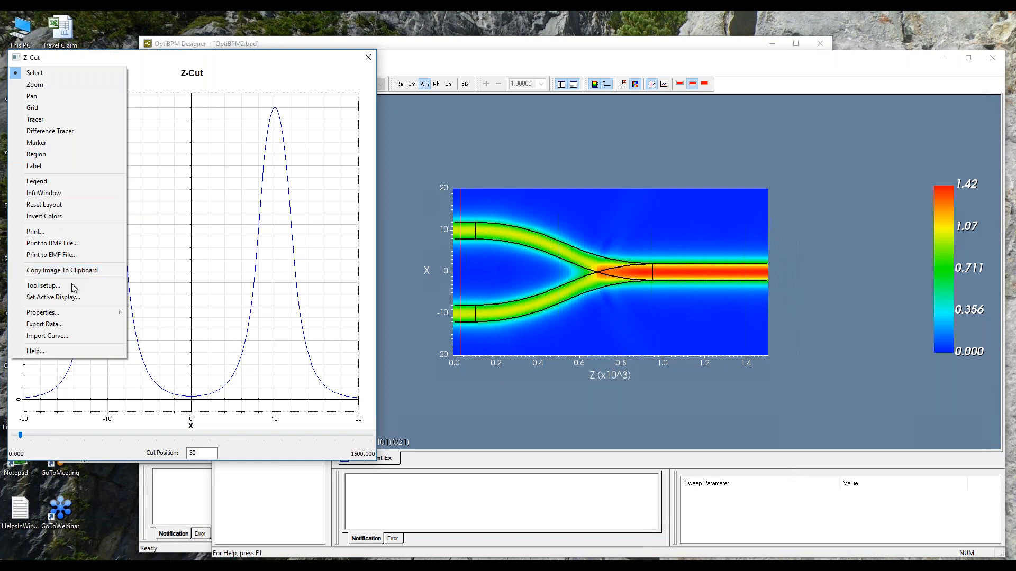
mouse_move(76, 316)
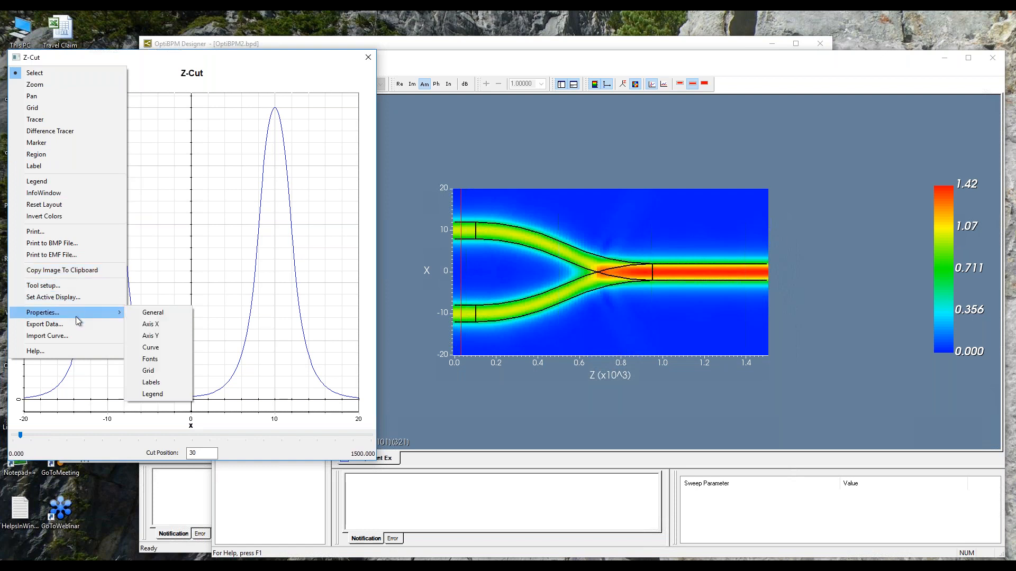
click(153, 335)
drag(185, 212, 515, 151)
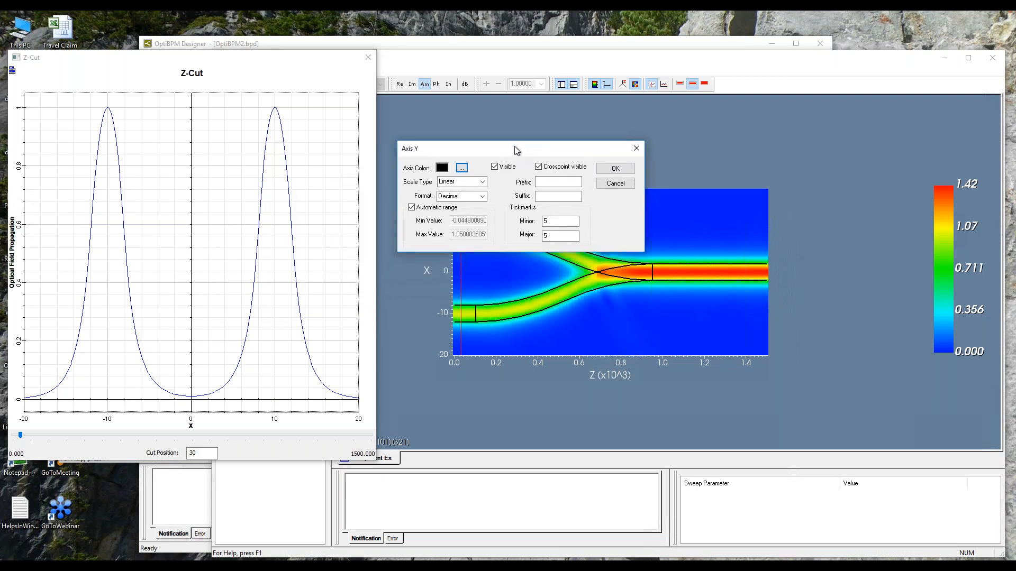
click(411, 208)
click(452, 220)
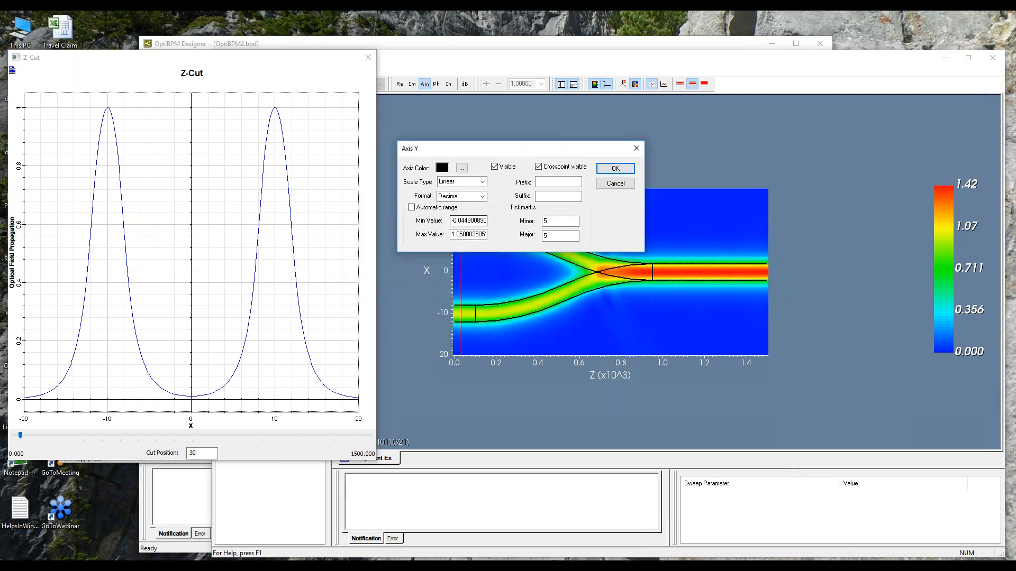
drag(452, 220, 485, 221)
text(0)
click(458, 234)
drag(458, 233, 486, 235)
text(22)
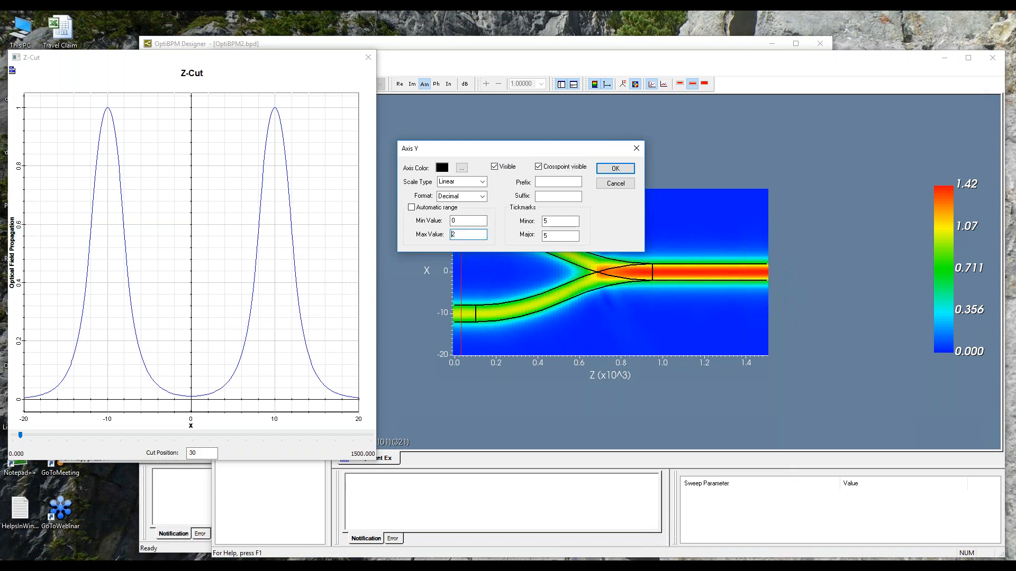
click(631, 168)
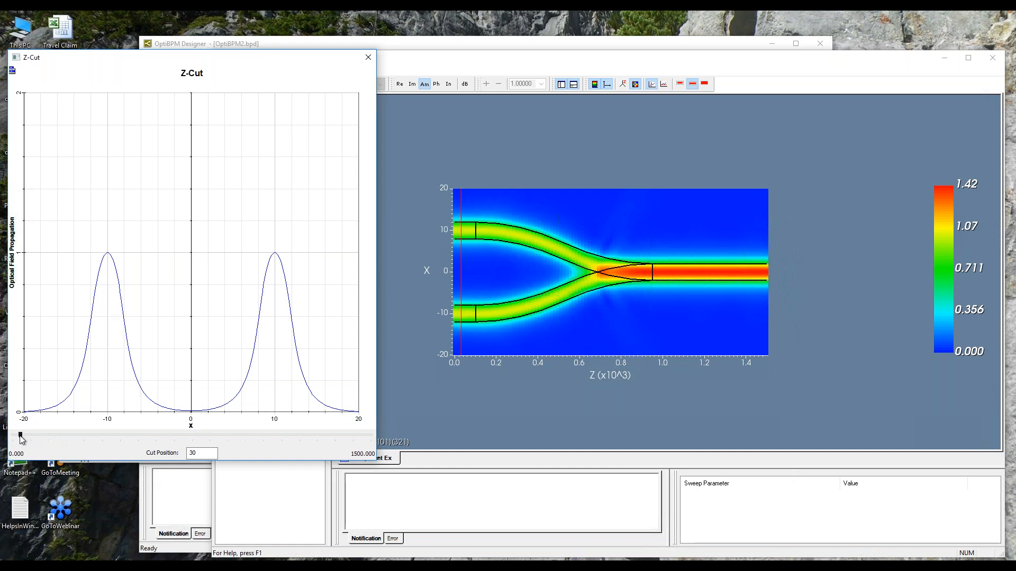
Move the Z-cut to position 1455, show the plot's Info-Window, and widen the plot window.
drag(20, 436, 357, 464)
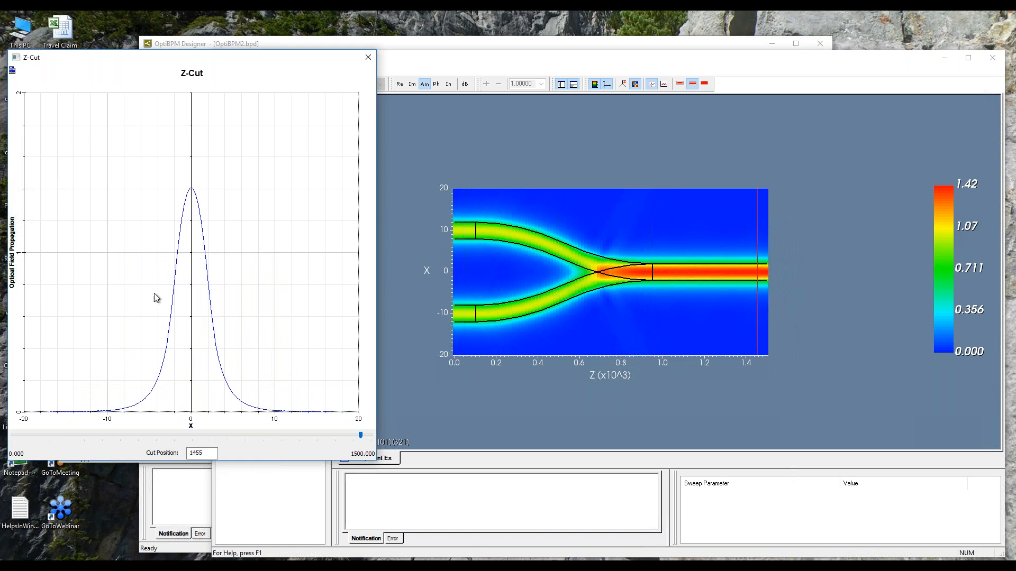
right_click(62, 137)
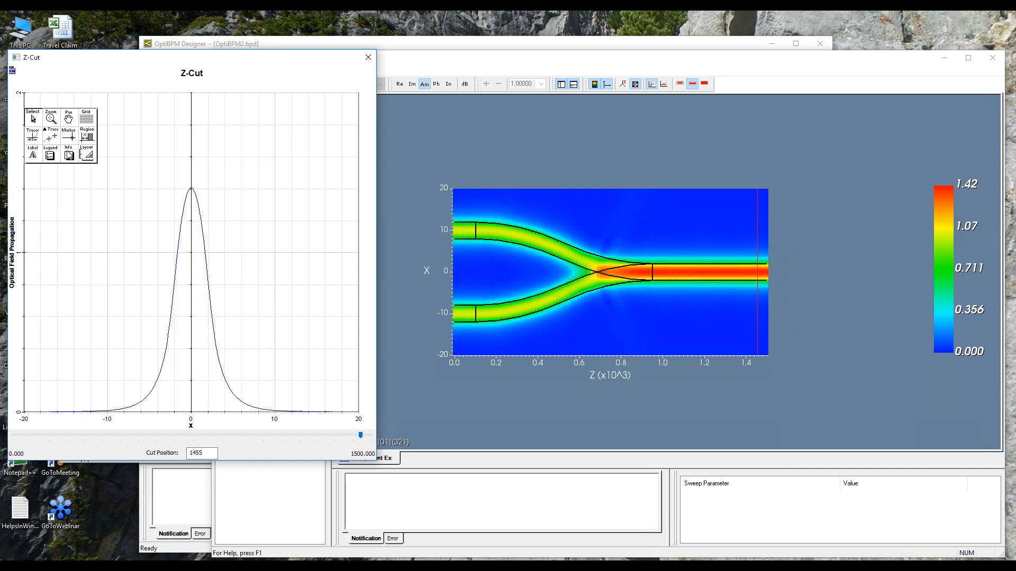
click(69, 153)
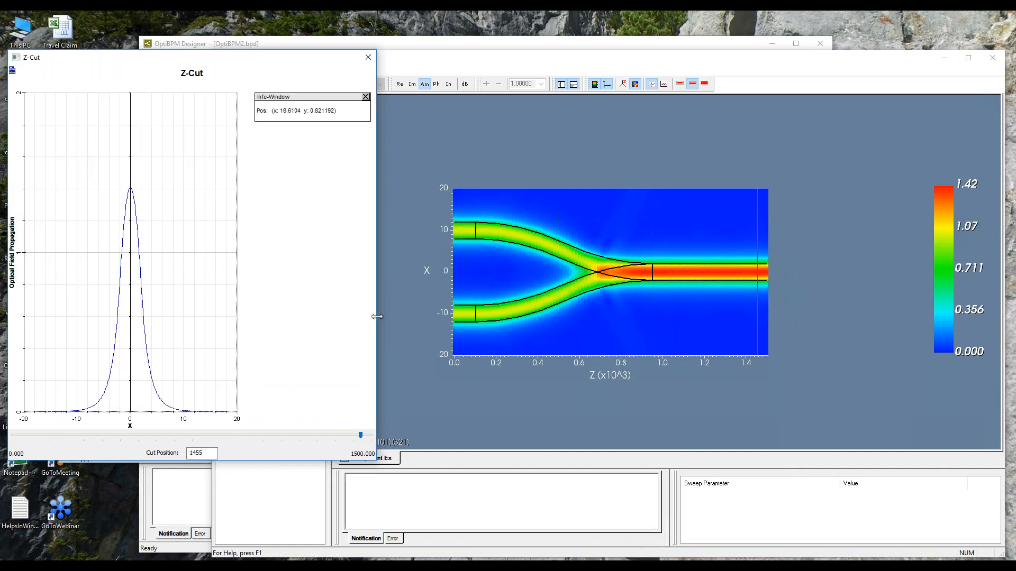
drag(375, 320, 557, 321)
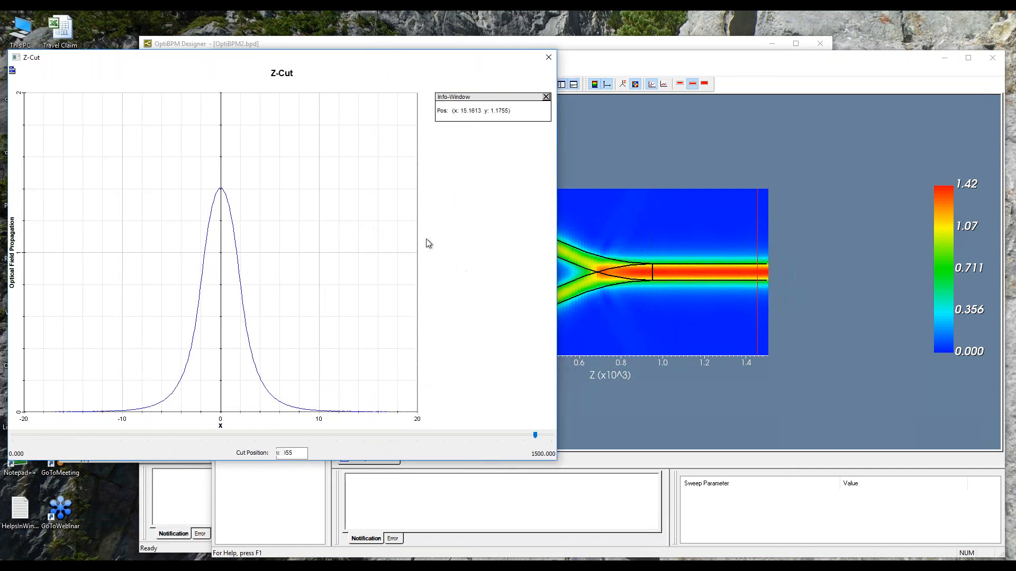
Use the Tracer on the Z-cut curve to read the field values along the output waveguide profile.
right_click(328, 208)
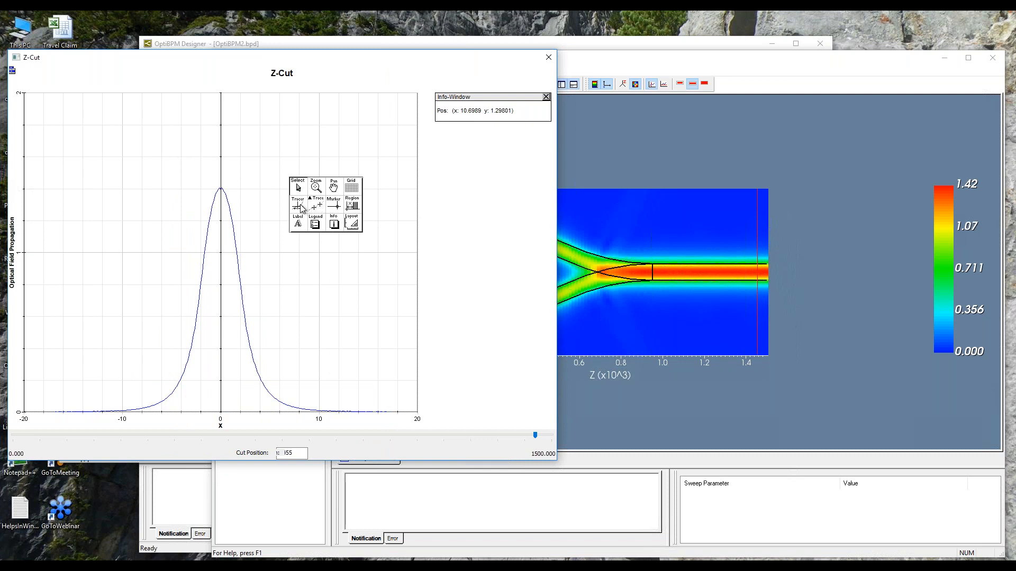
click(297, 206)
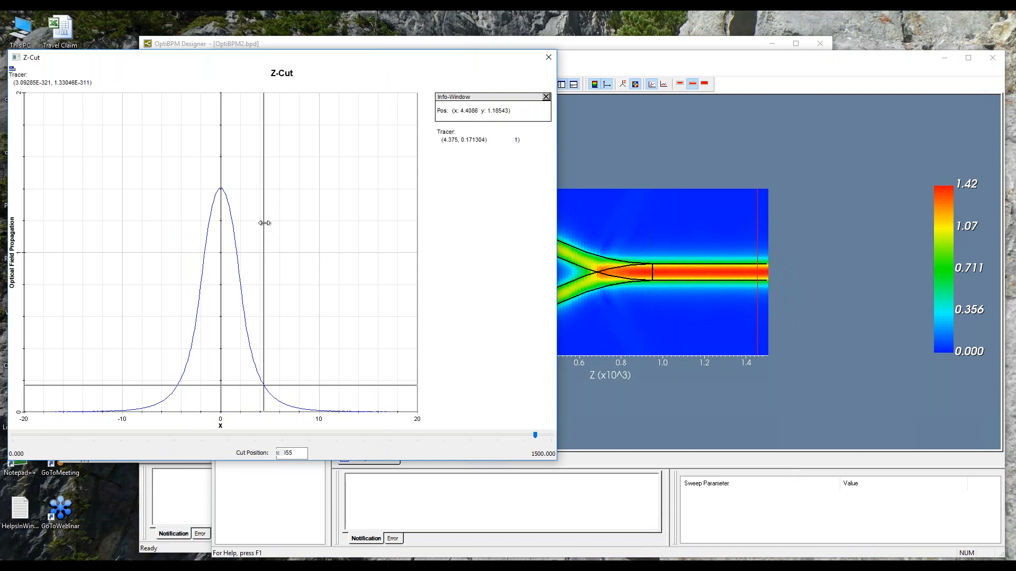
click(264, 223)
click(235, 195)
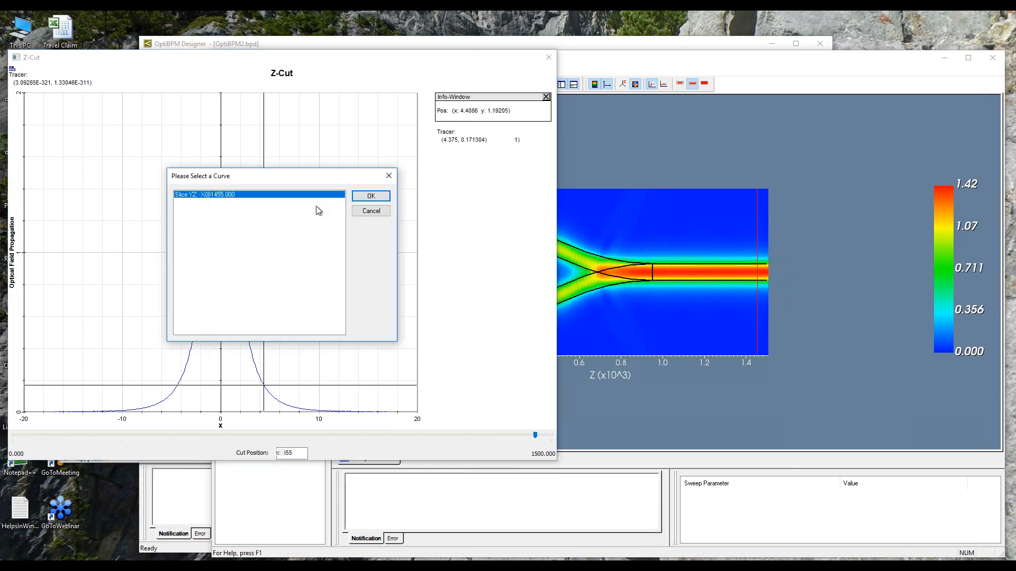
click(371, 195)
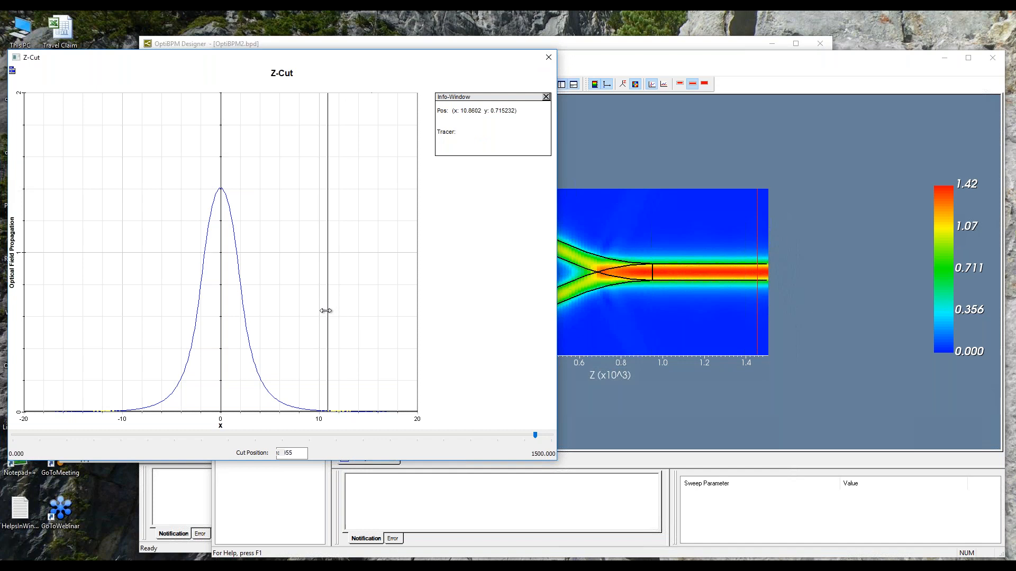
Sweep the Z-cut back to position 300 and forward to 1200 to compare field profiles, and close the plot.
drag(534, 435, 481, 436)
drag(264, 430, 124, 424)
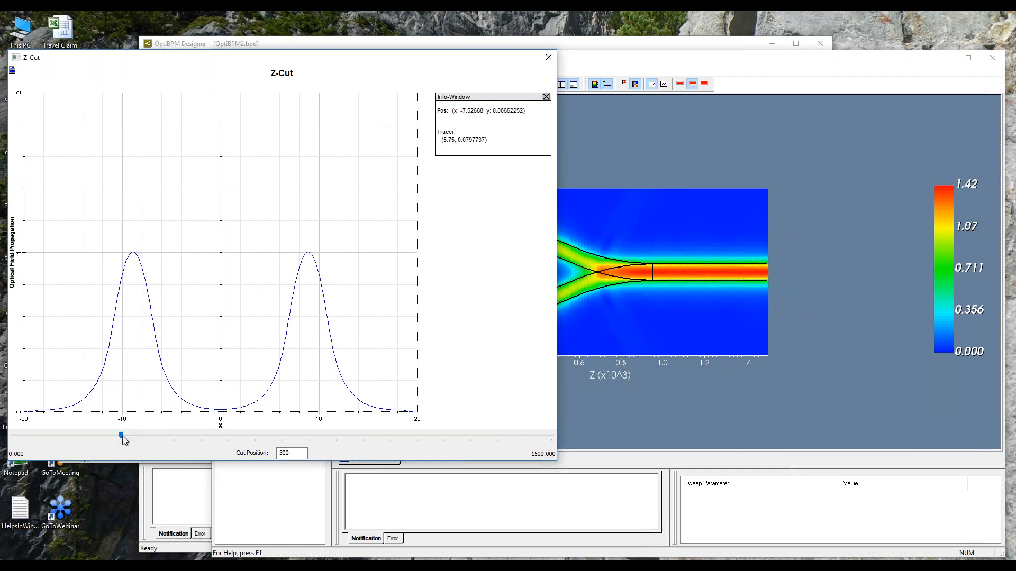
drag(124, 437, 444, 454)
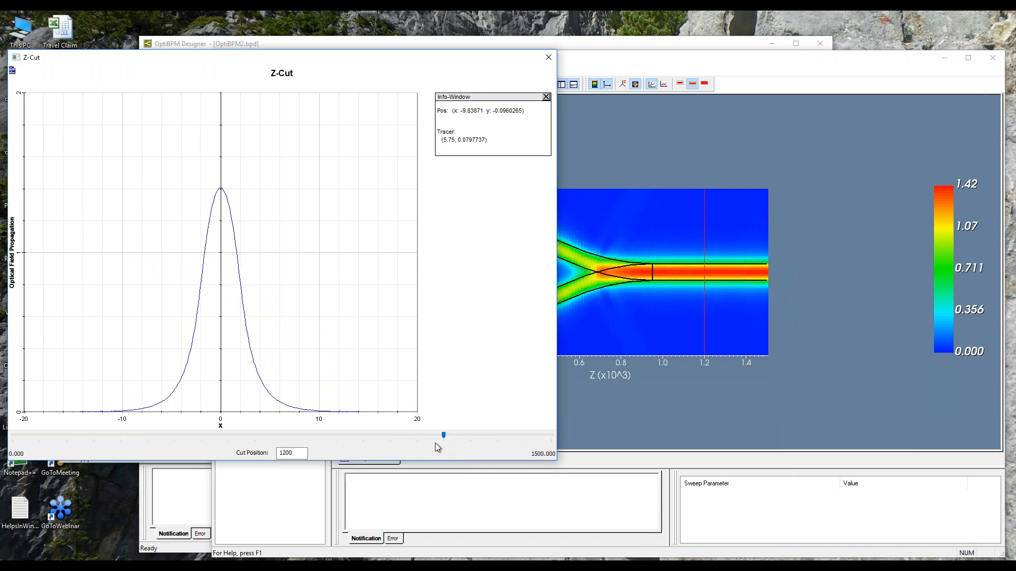
click(547, 58)
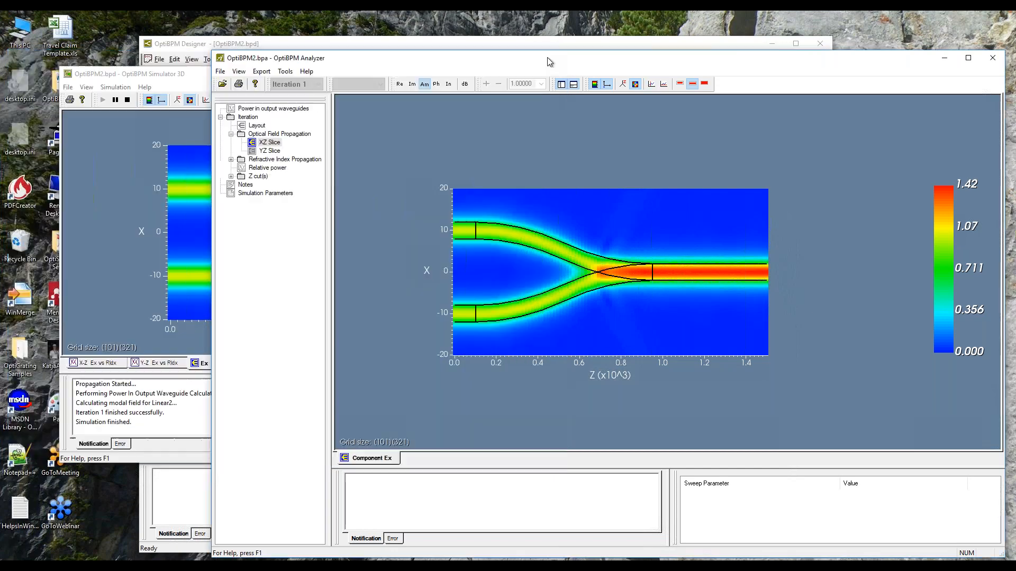
Display the XZ slice as phase and probe the phase values in the upper and lower input waveguides.
drag(547, 59, 504, 28)
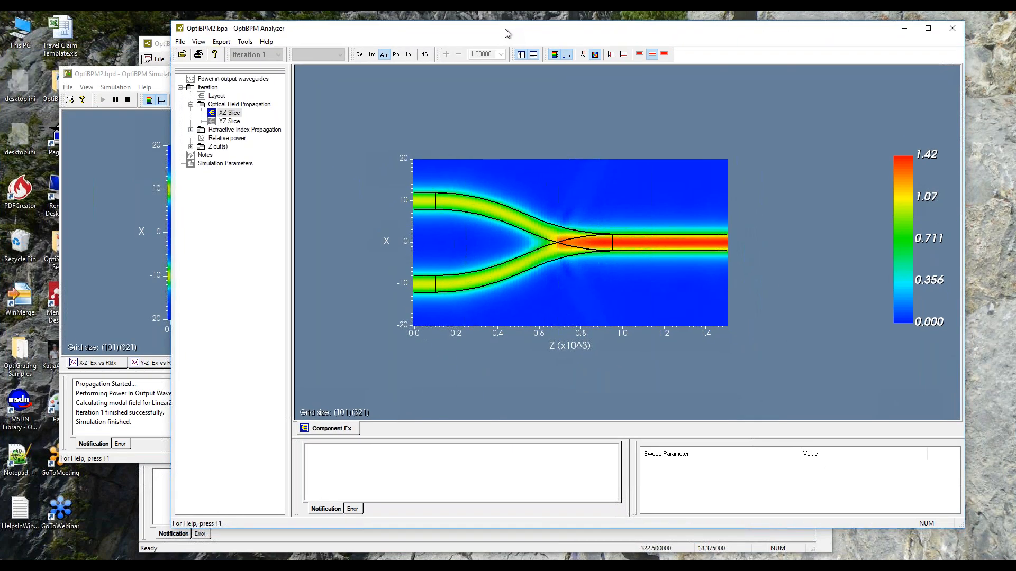
click(397, 55)
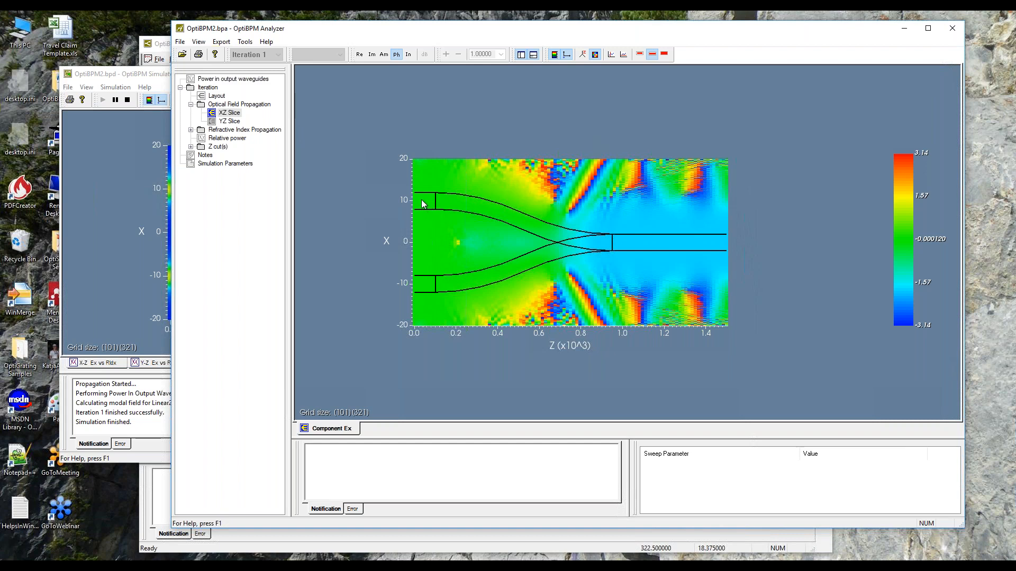
click(421, 287)
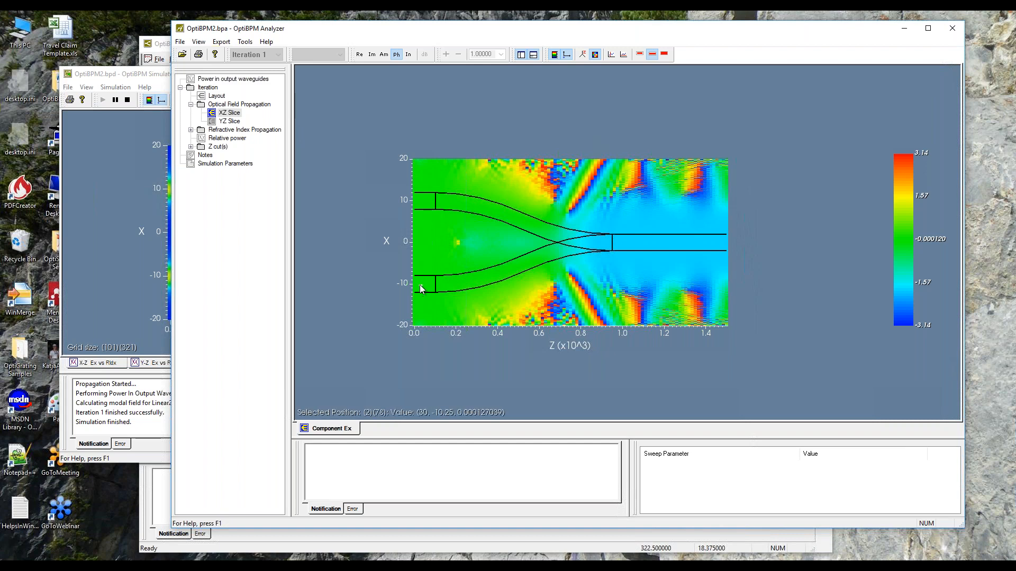
click(418, 202)
click(421, 287)
click(420, 203)
click(424, 284)
click(421, 206)
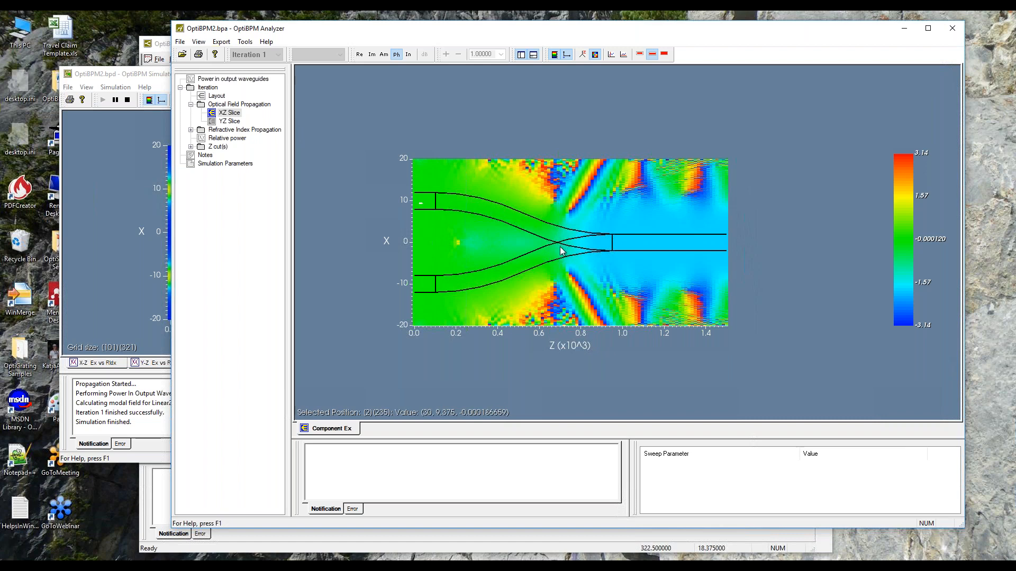
Close the Analyzer and exit the Simulator, then save the layout as OptiBPM2op.bpd, replacing the existing file.
click(952, 29)
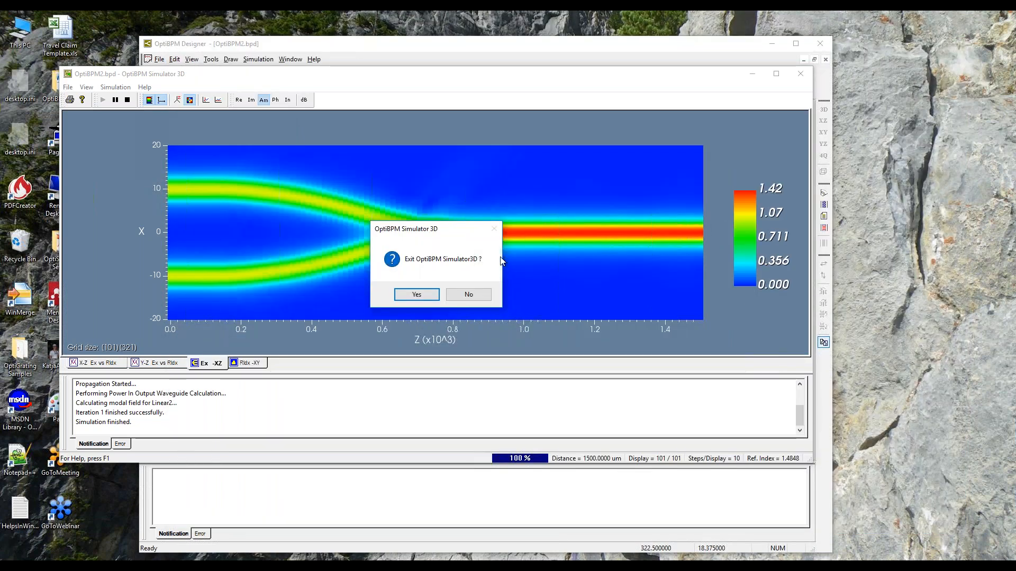
click(417, 294)
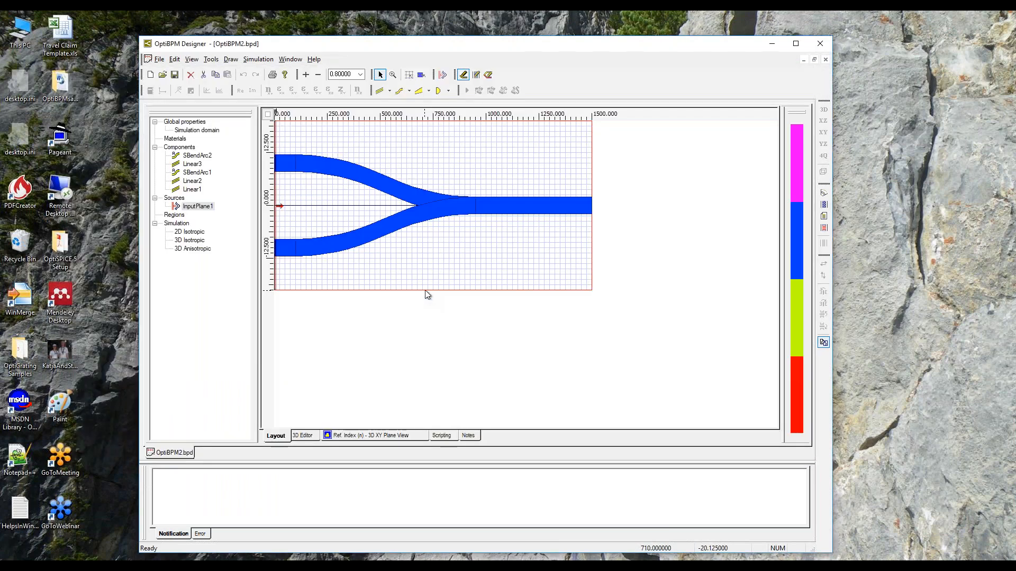
click(161, 62)
click(185, 113)
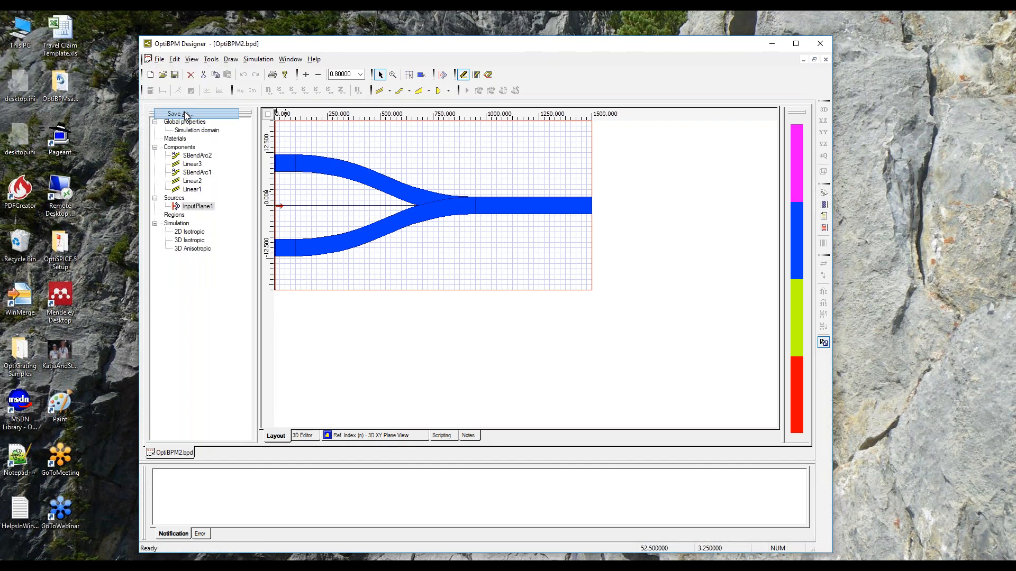
click(427, 226)
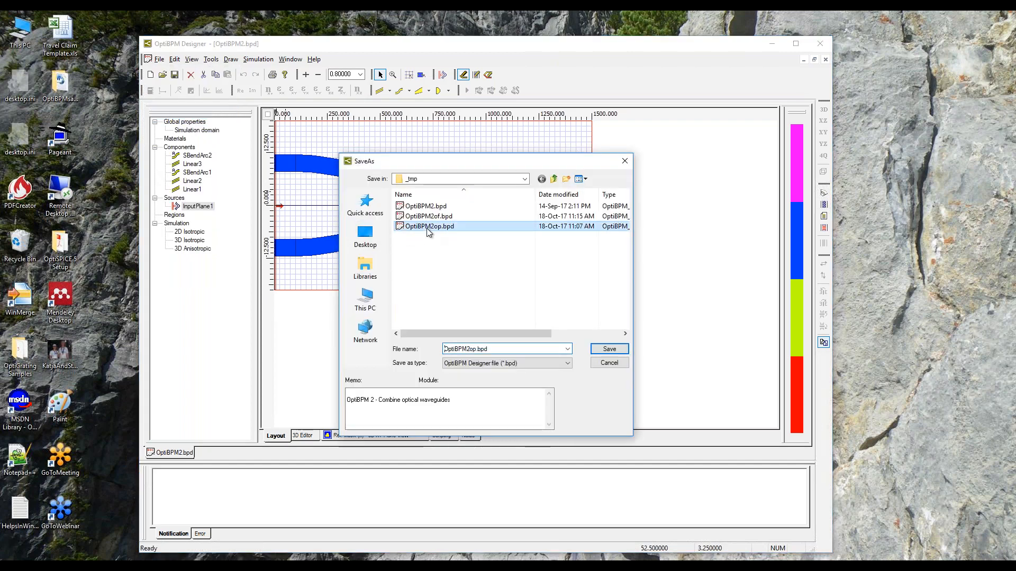
click(601, 348)
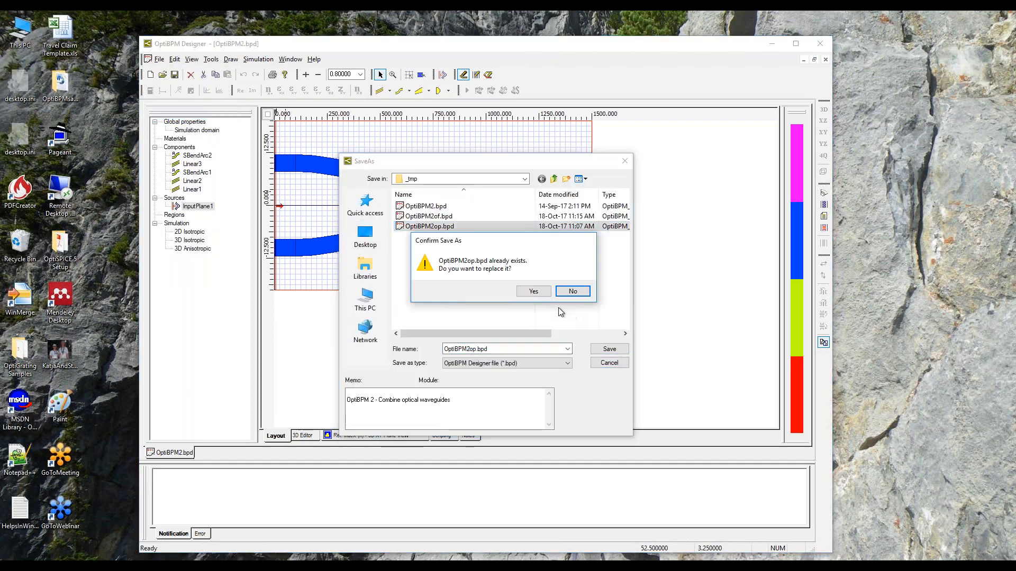
click(540, 294)
Open the 3D input fields of InputPlane1 for editing and review the amplitude, phase and centre of both fields.
click(197, 208)
right_click(198, 209)
click(217, 227)
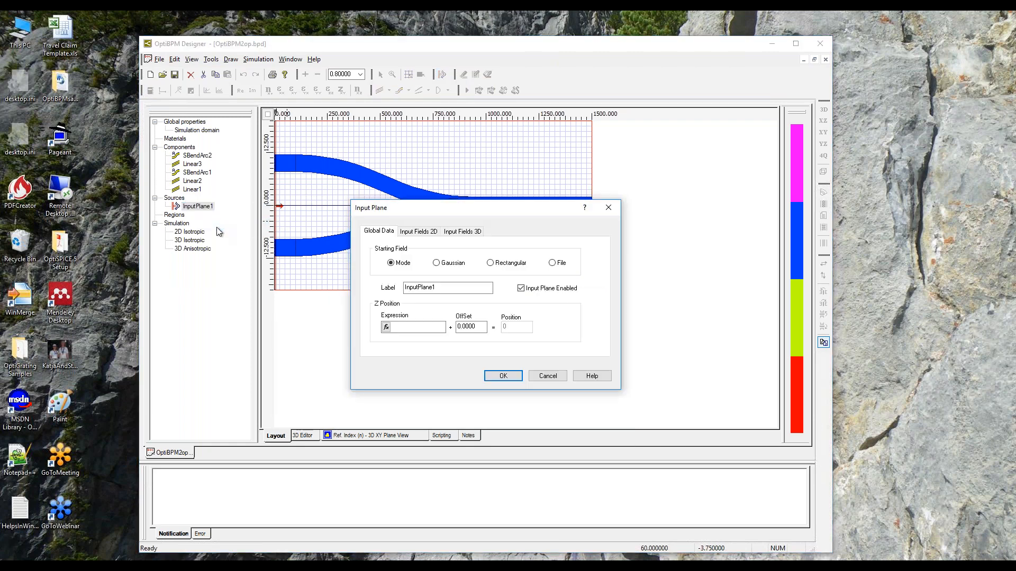
click(463, 232)
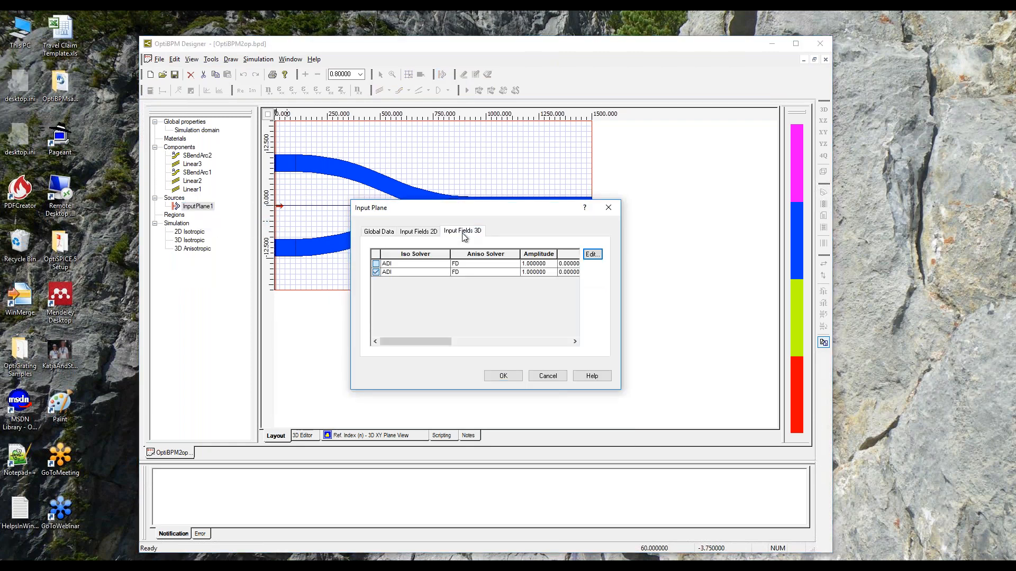
click(593, 254)
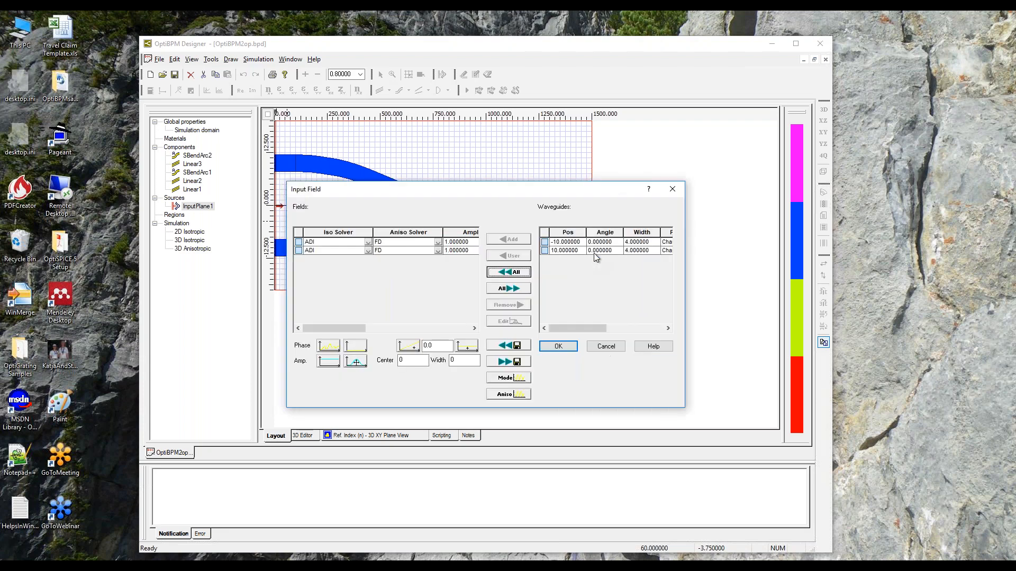
drag(545, 190, 786, 138)
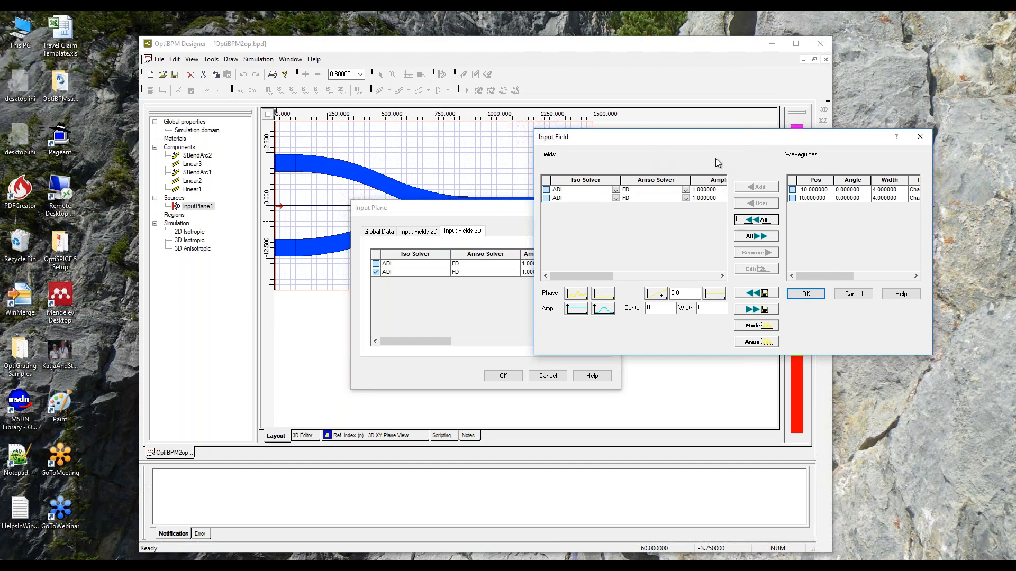
drag(582, 274, 650, 273)
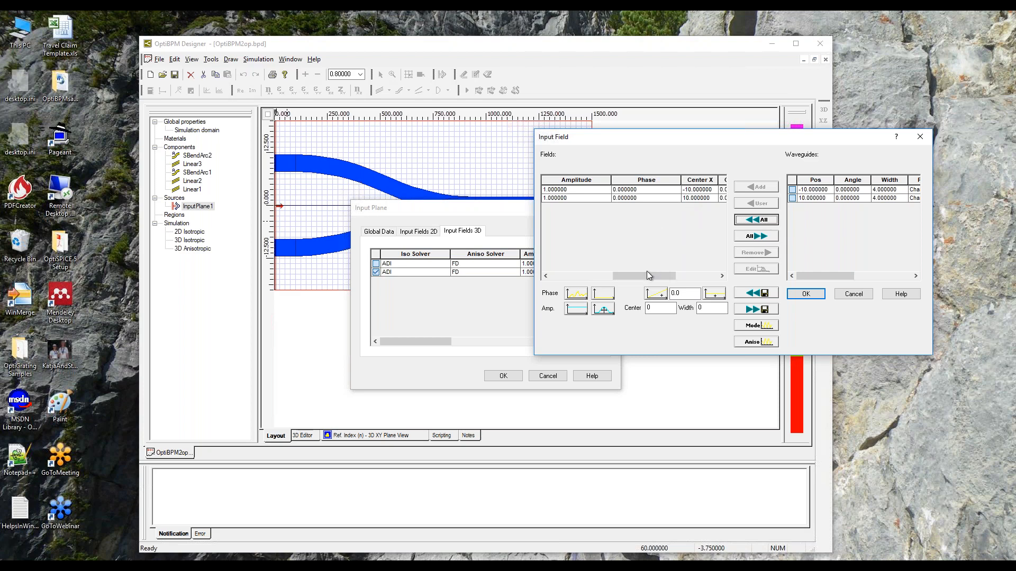
drag(639, 276, 566, 268)
Set the phase of the input field centred at X = -10 to 3.14 and apply the input plane changes.
click(546, 190)
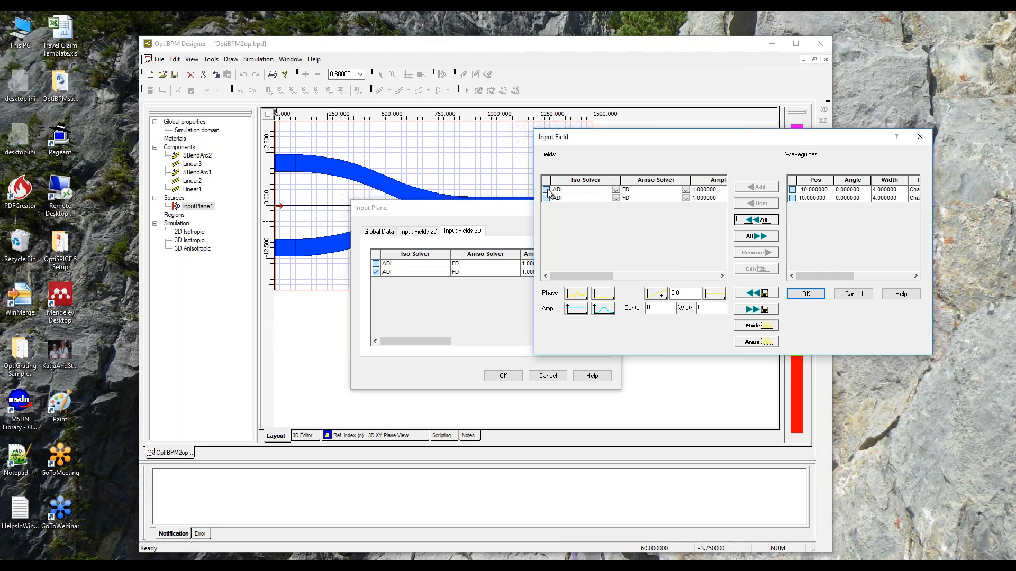
click(740, 269)
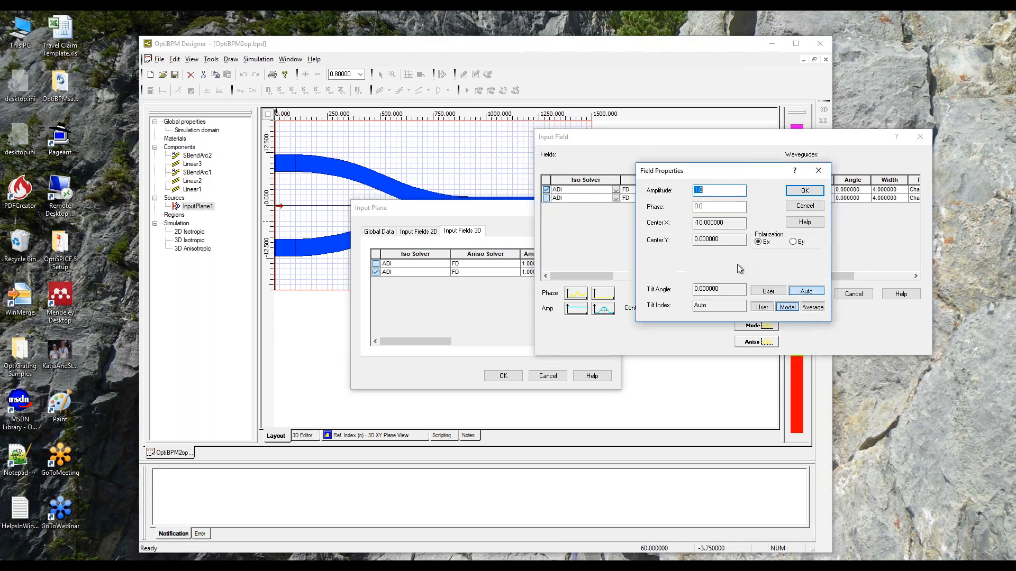
click(707, 209)
double_click(701, 207)
text(3.14)
click(797, 192)
drag(607, 276, 651, 277)
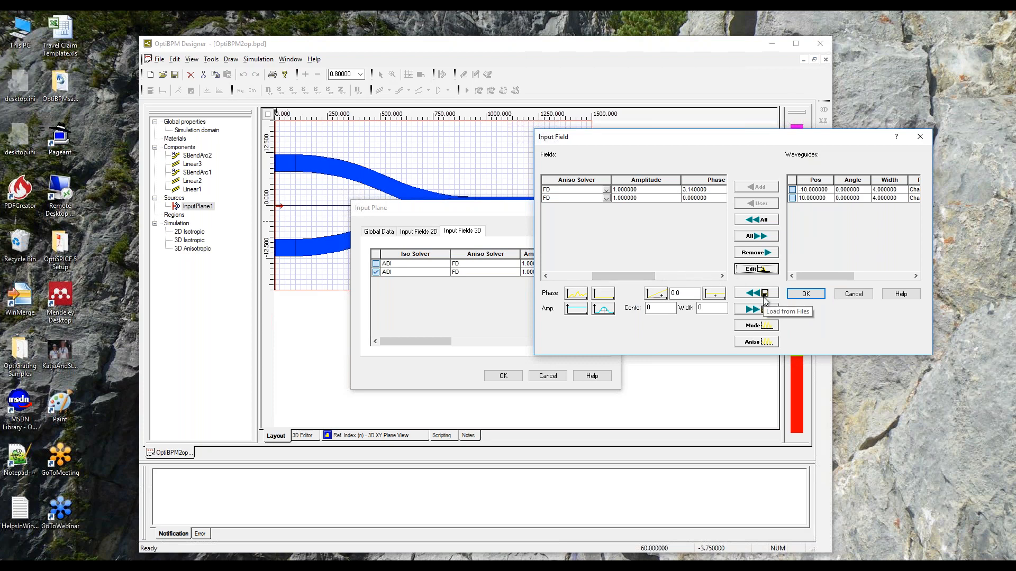
click(800, 298)
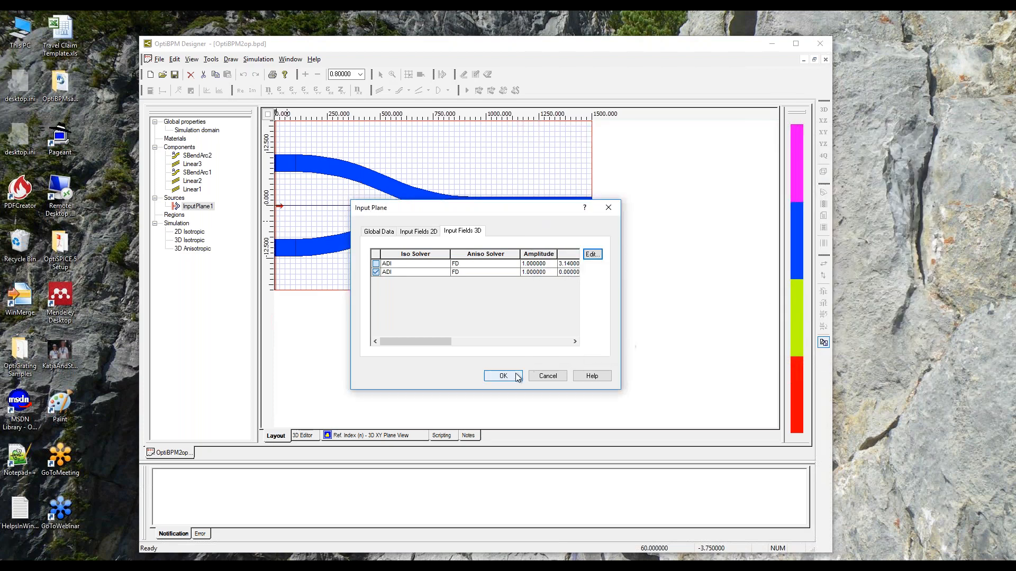
click(516, 376)
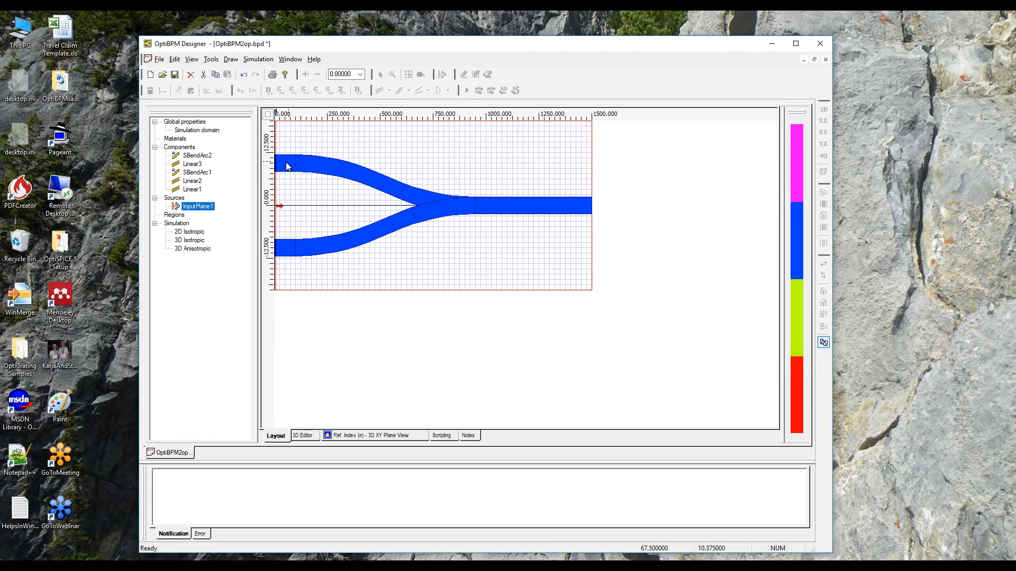
Save the layout and run the 3D isotropic simulation with the current simulation parameters.
click(174, 74)
click(258, 59)
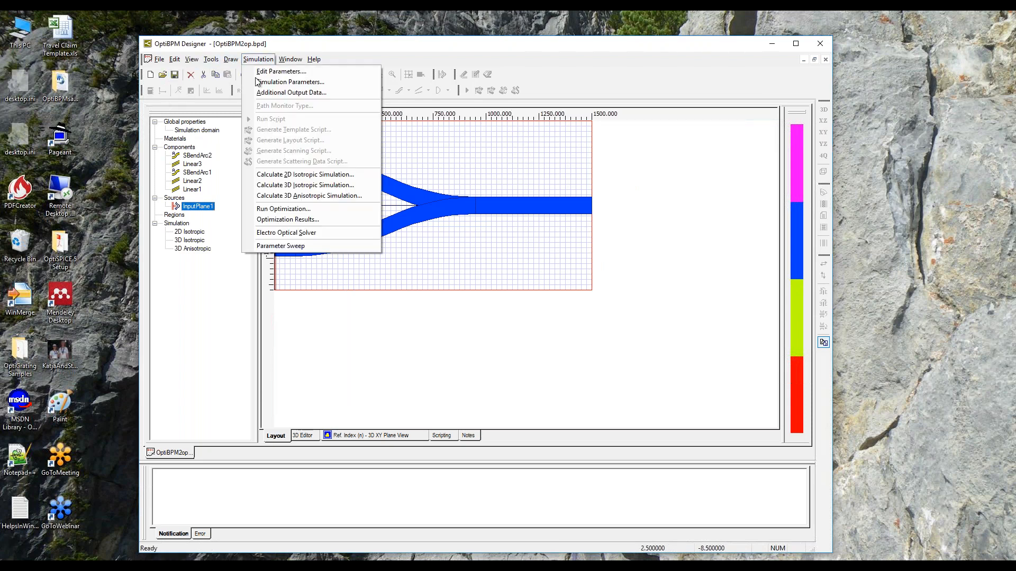
click(300, 187)
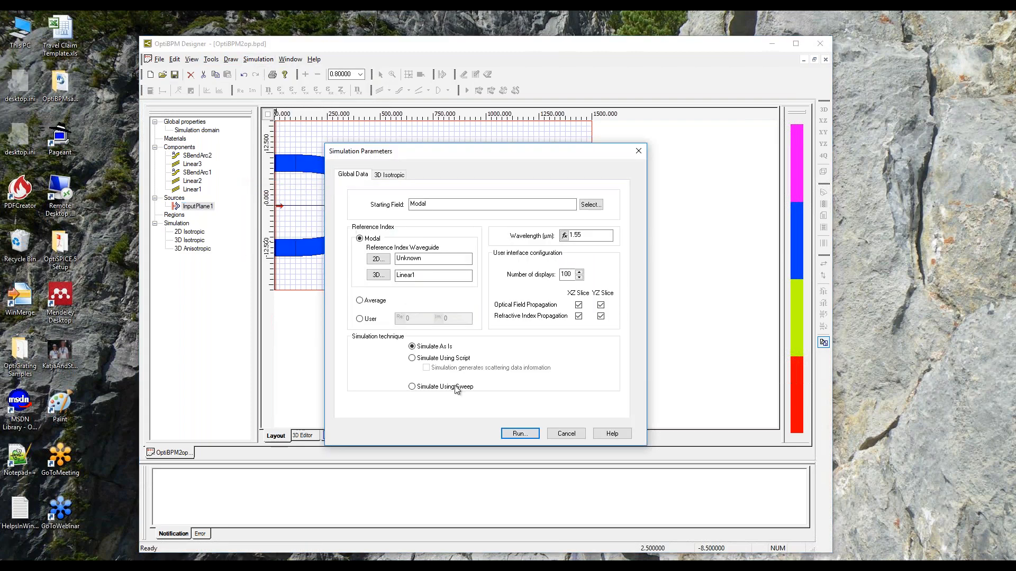
click(516, 434)
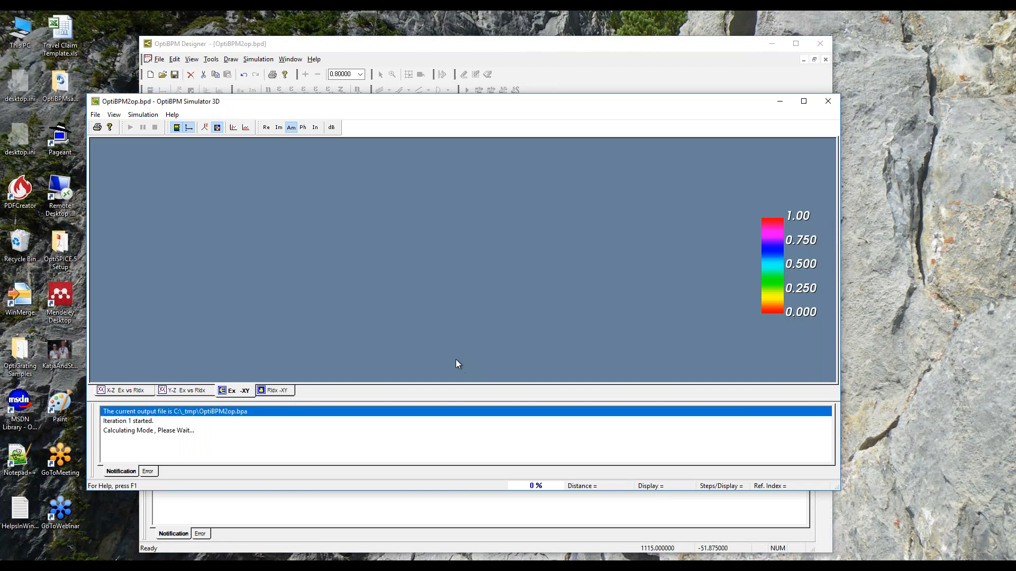
Switch the Simulator's optical field display to the XZ cut to watch the propagation.
click(114, 115)
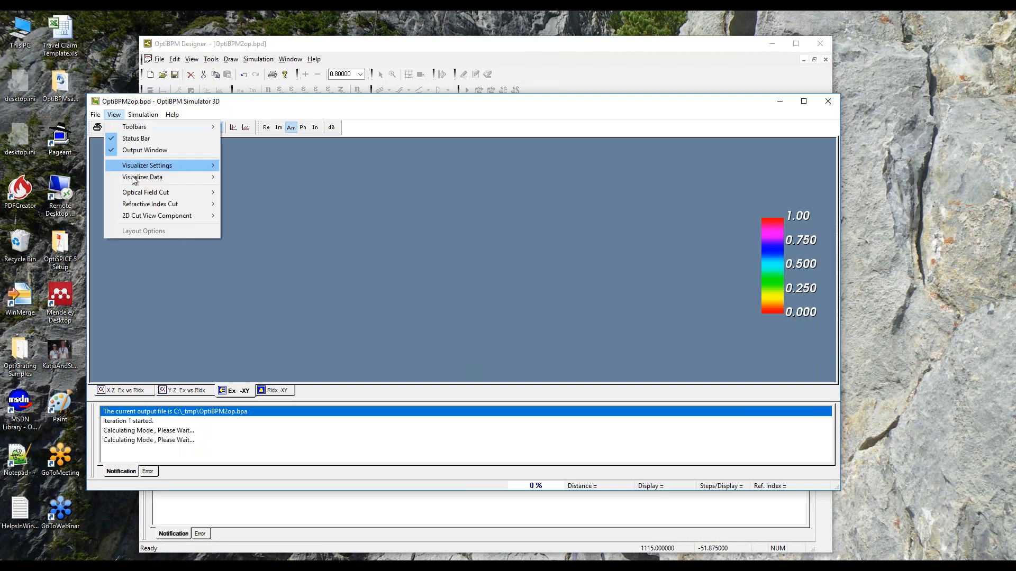
mouse_move(140, 193)
click(262, 204)
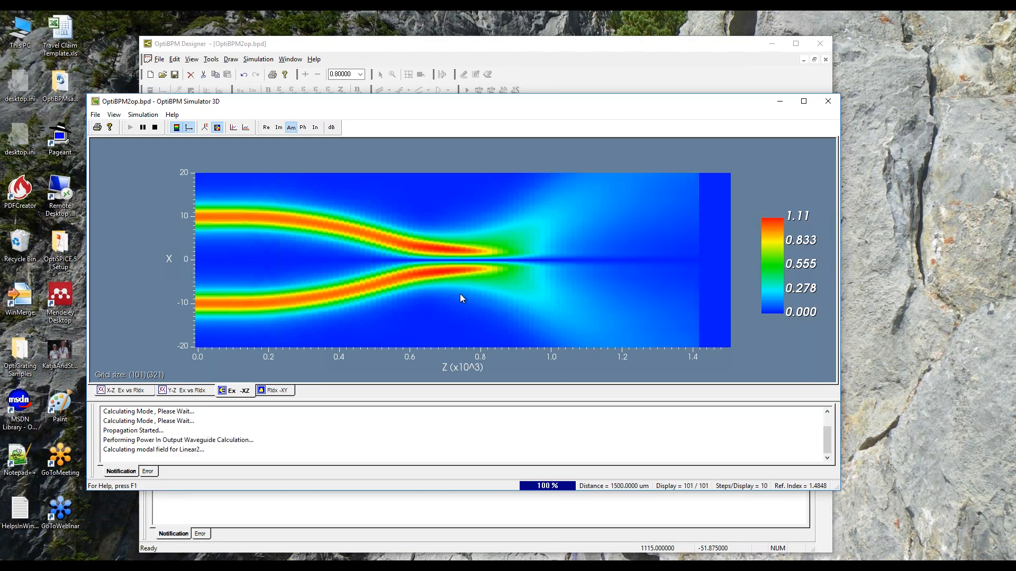
Open the finished simulation results in the OptiBPM Analyzer and exit the Simulator.
click(486, 323)
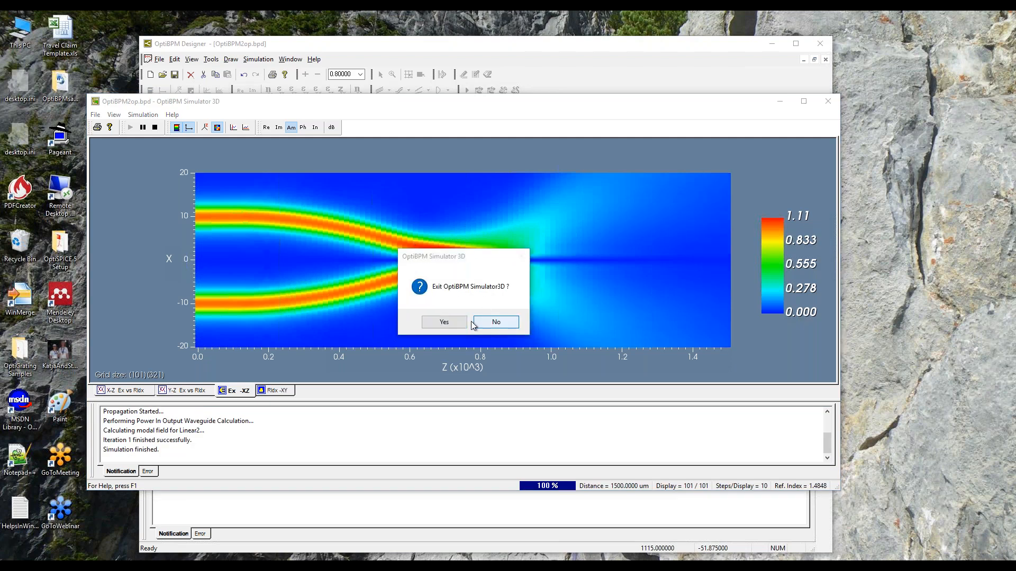
click(103, 289)
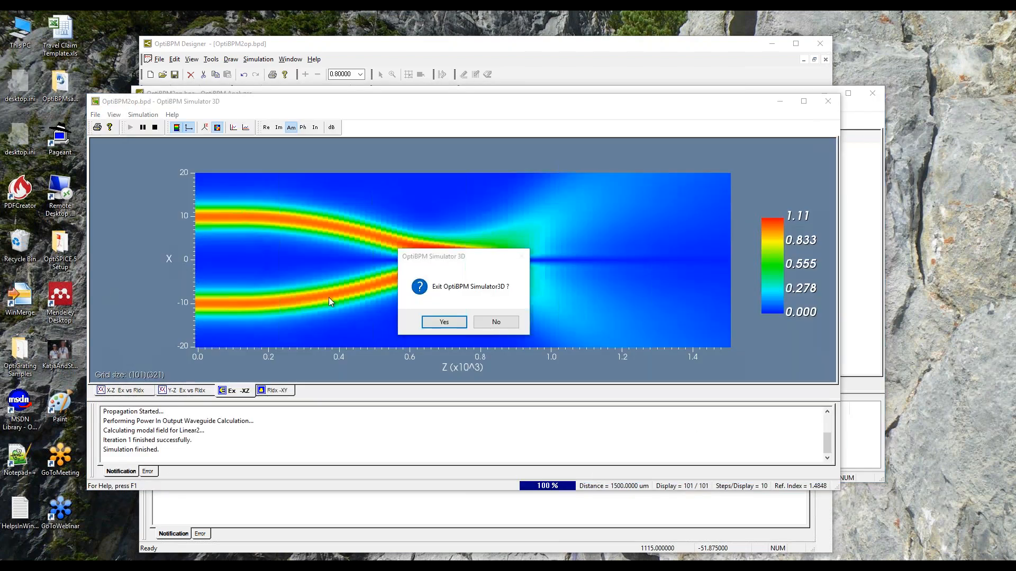
click(448, 321)
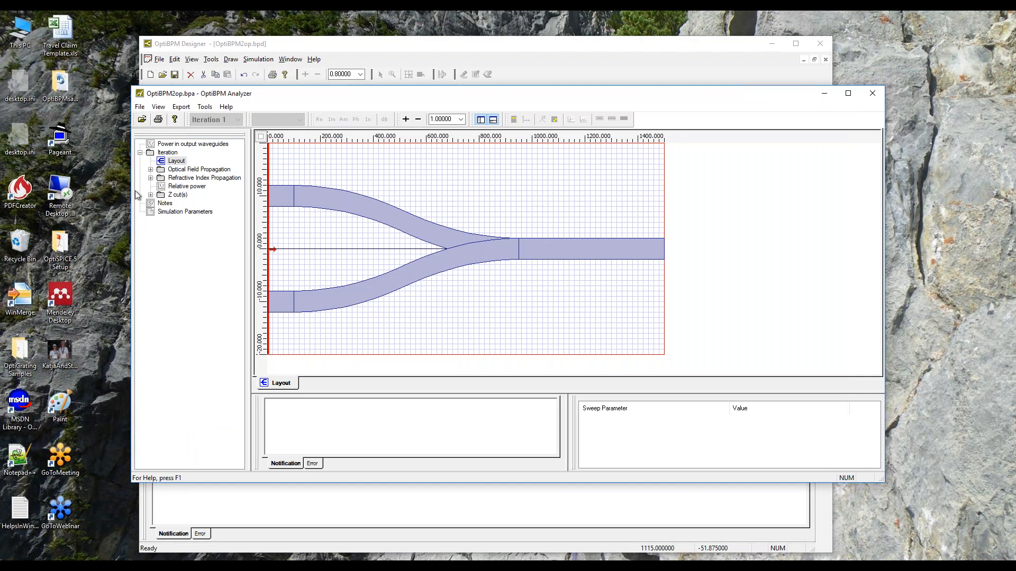
Show the power in output waveguides, read the Linear2 value from the plot's data export list, and close the list.
click(151, 169)
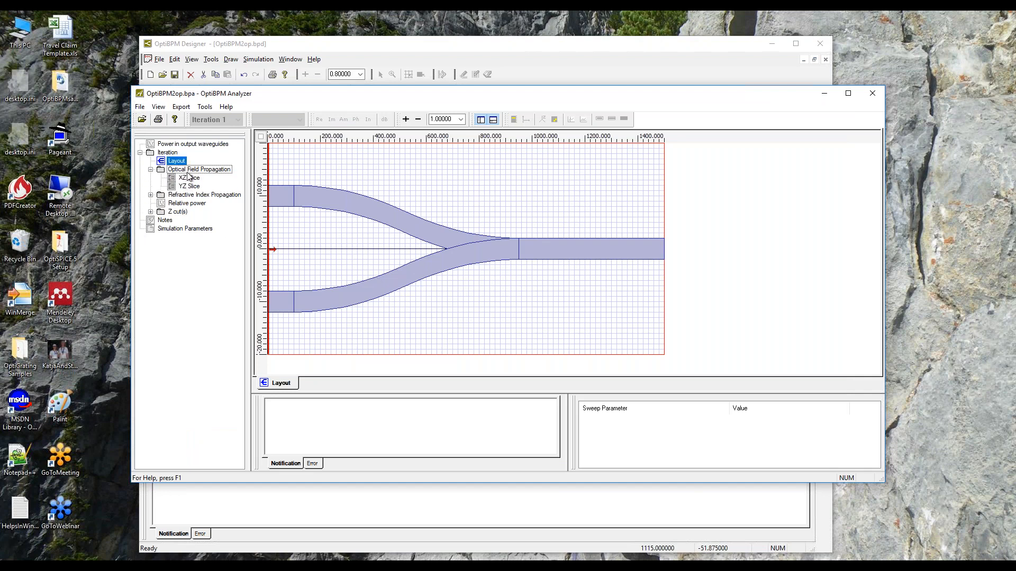
click(196, 148)
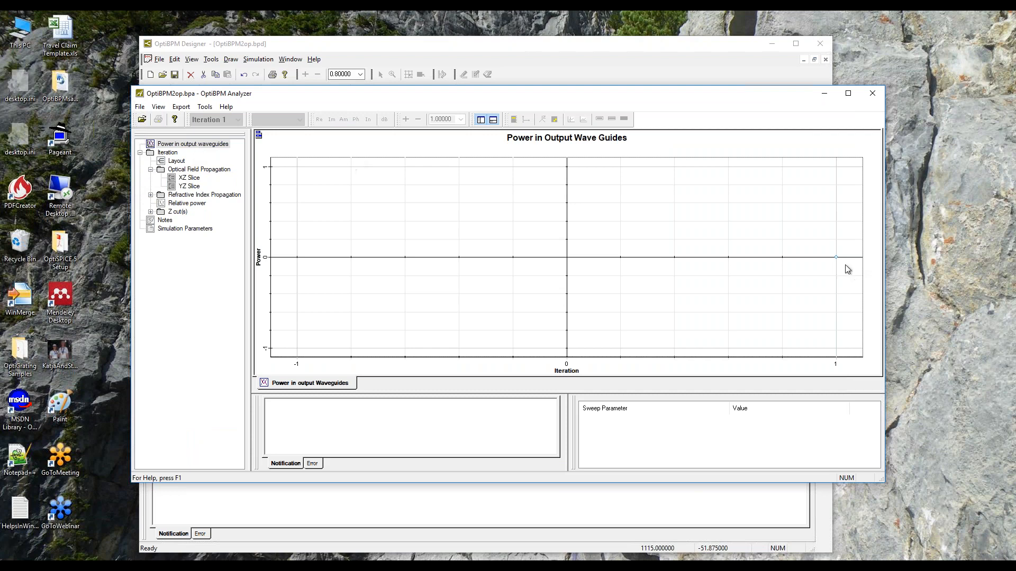
click(259, 137)
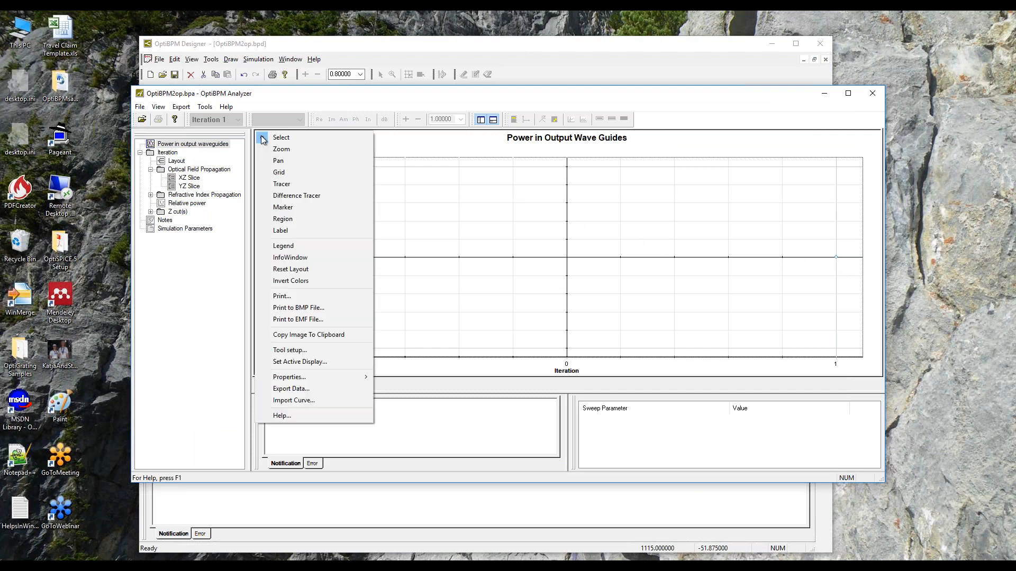
click(306, 388)
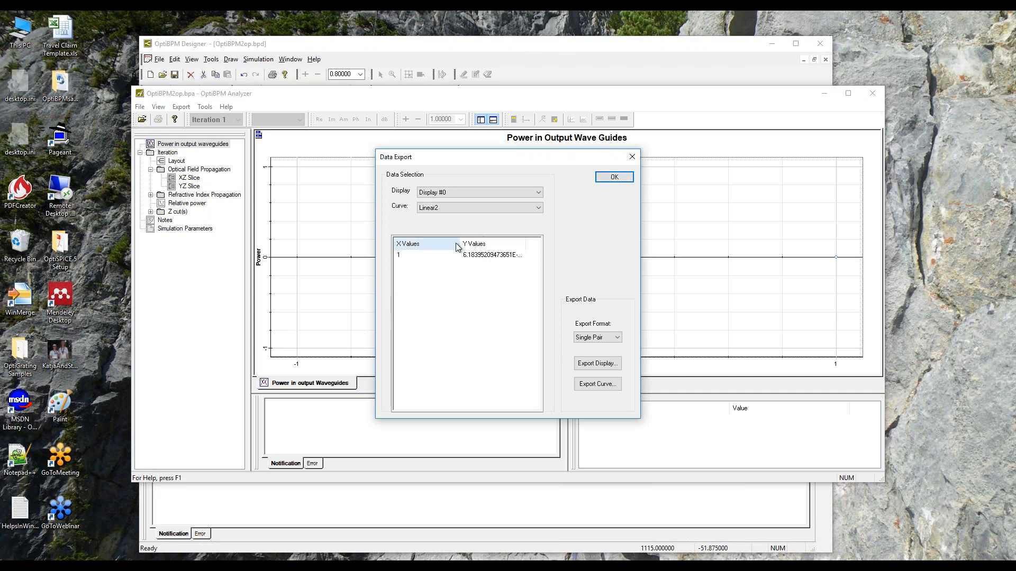
drag(458, 244, 435, 242)
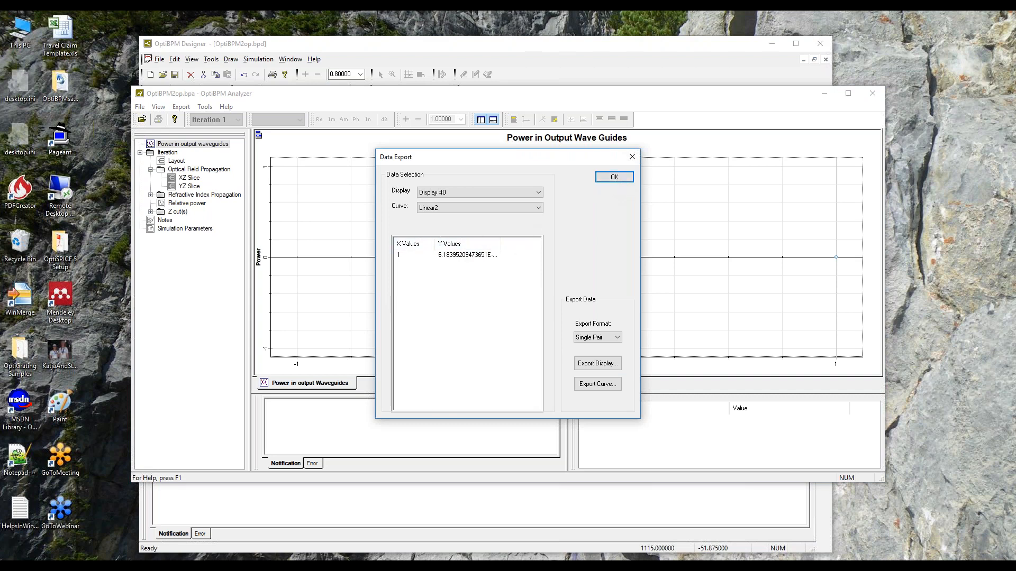
drag(502, 243, 518, 243)
click(632, 158)
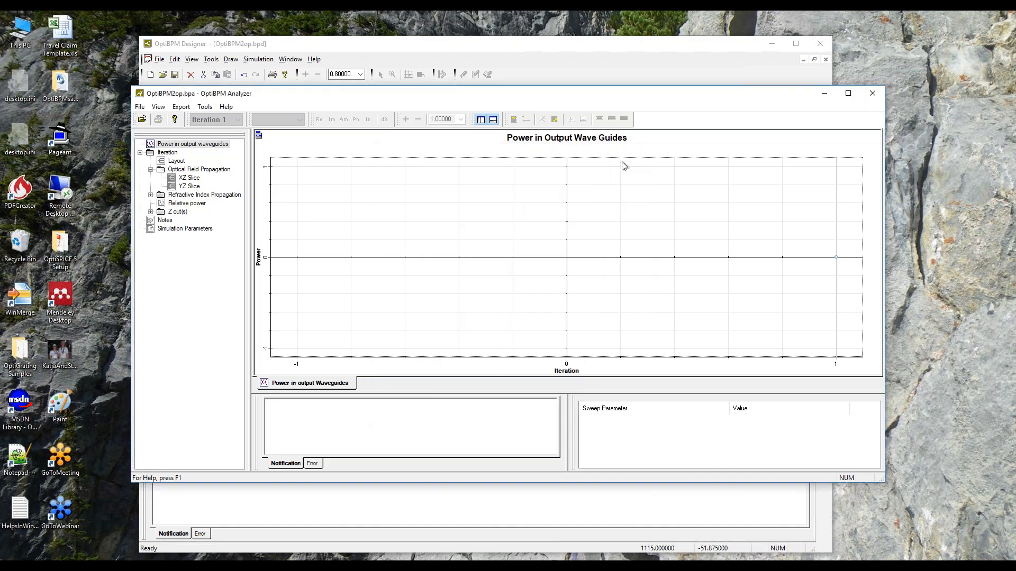
Display the optical field's XZ slice in an enlarged window, switch it to phase, and probe the upper input waveguide.
click(193, 179)
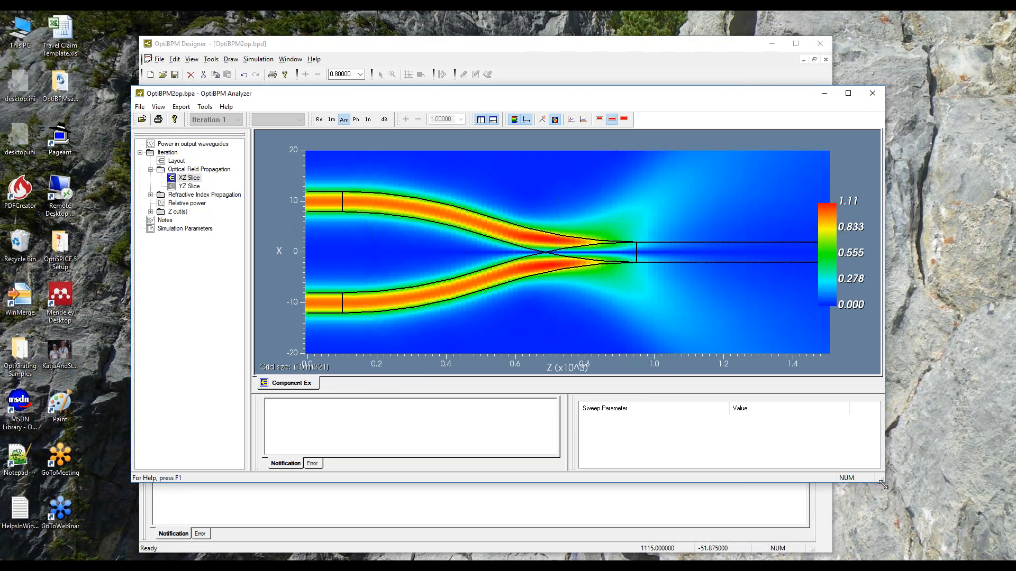
drag(882, 484, 931, 560)
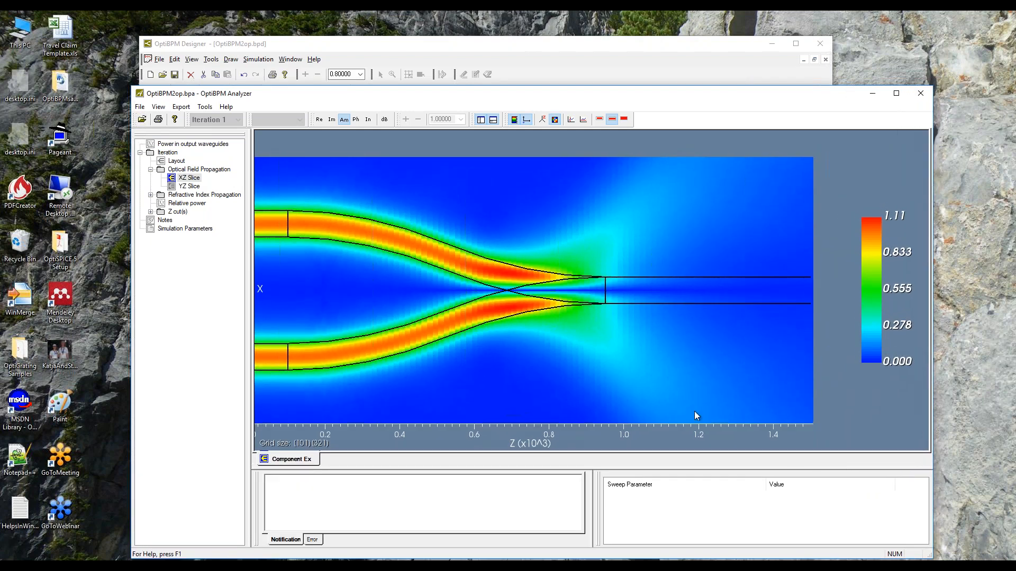
click(356, 120)
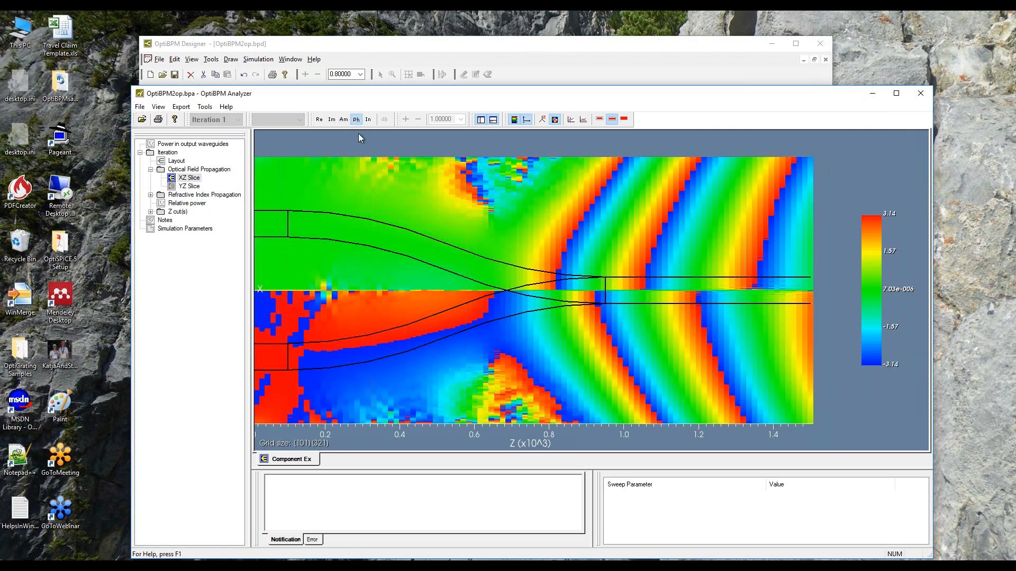
click(268, 229)
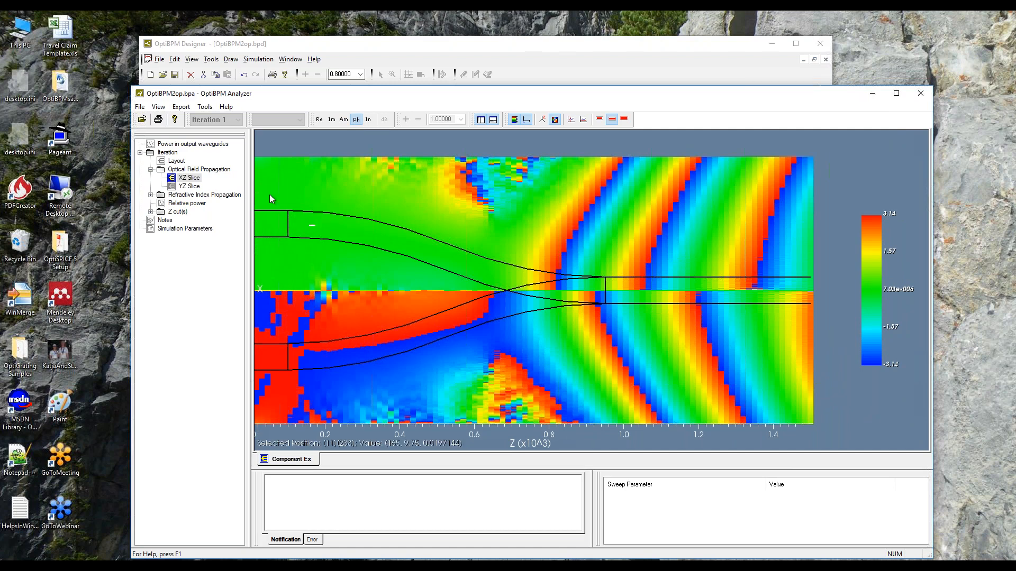
click(266, 226)
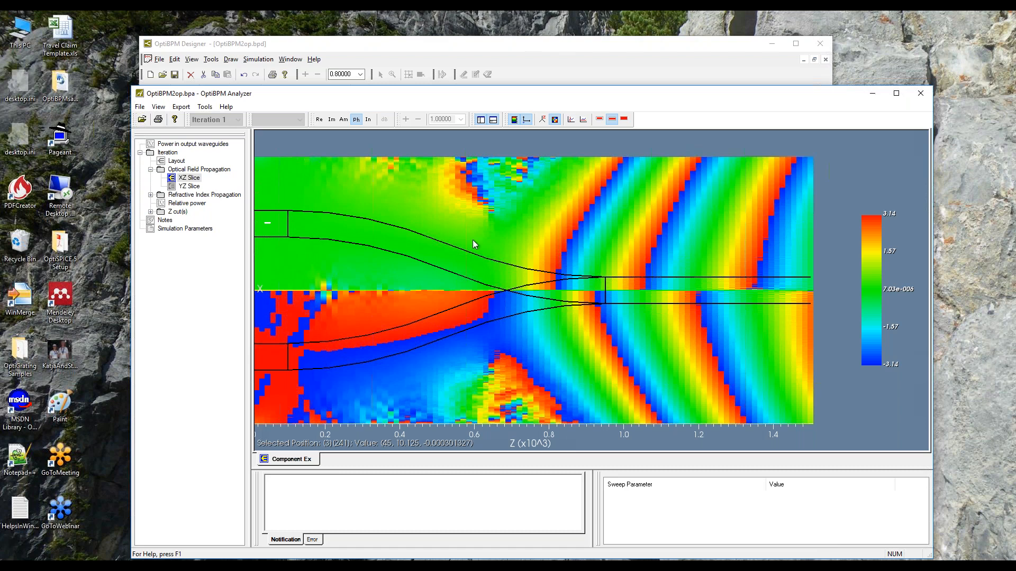
Display the XZ slice as the real part and show an enlarged Z-cut plot at position 0.
click(320, 119)
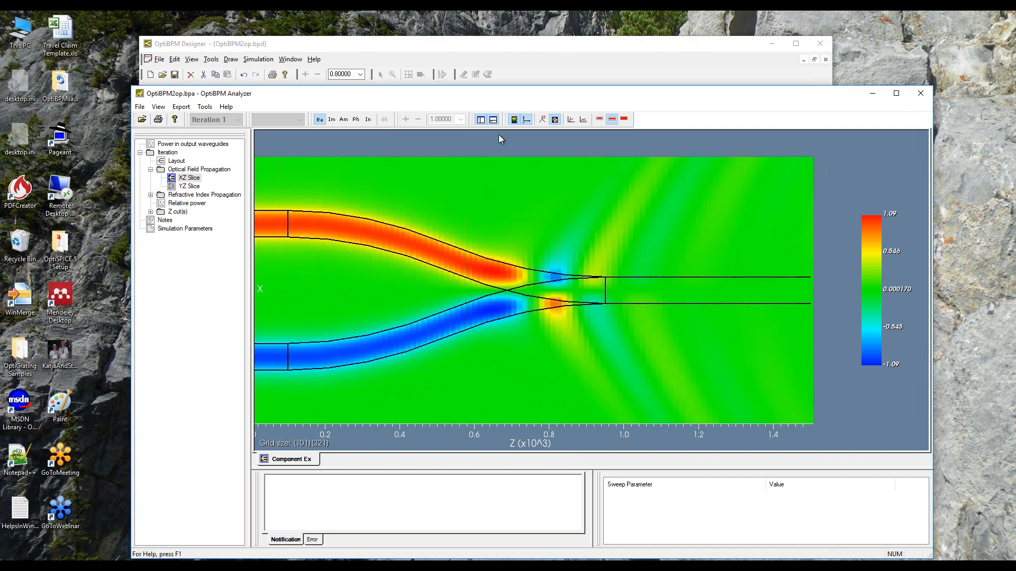
click(570, 119)
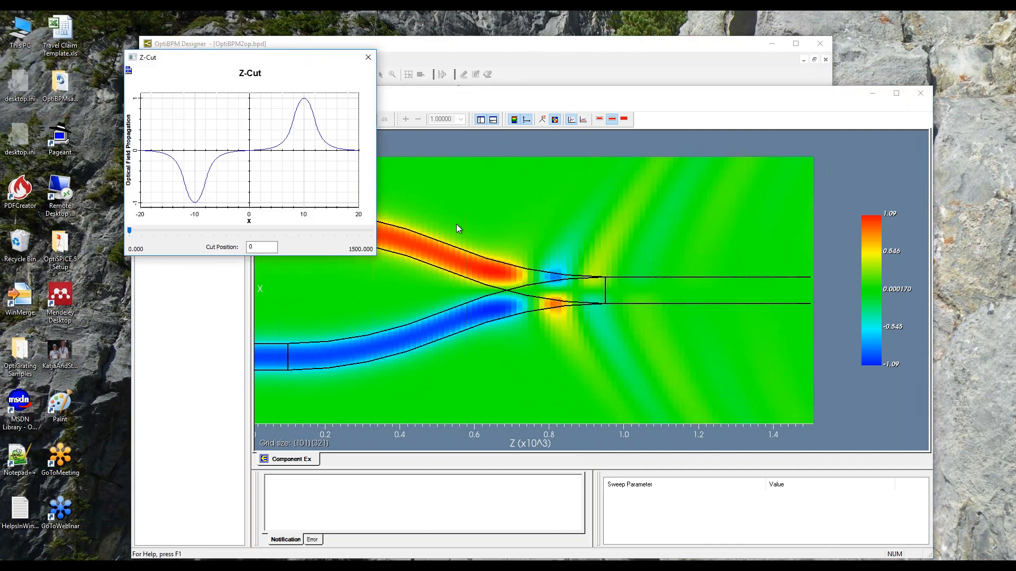
drag(377, 259, 592, 482)
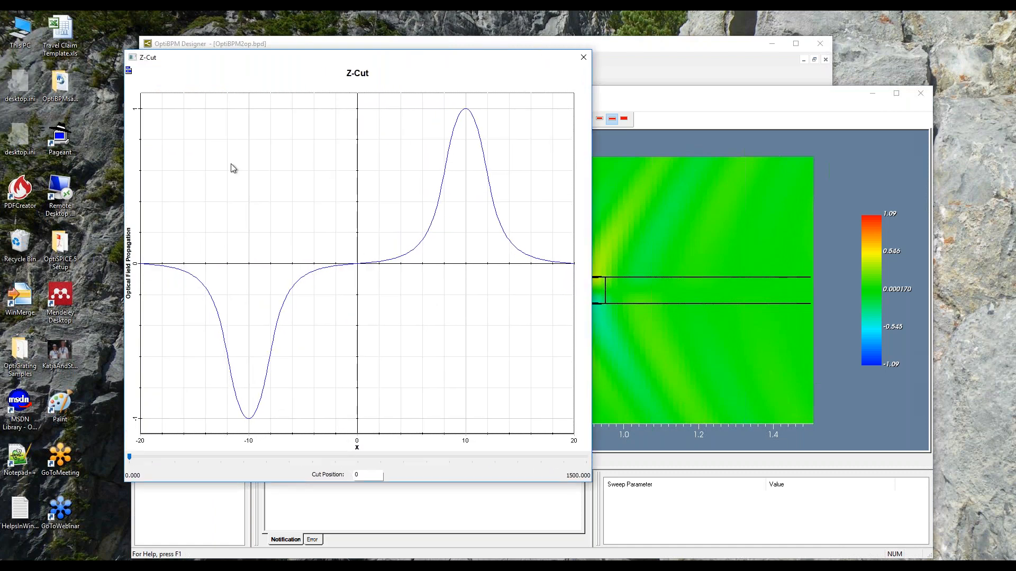
Turn off the automatic range of the Z-Cut plot's Y axis and set its limits to -1 and 1.
click(129, 73)
click(141, 87)
click(129, 70)
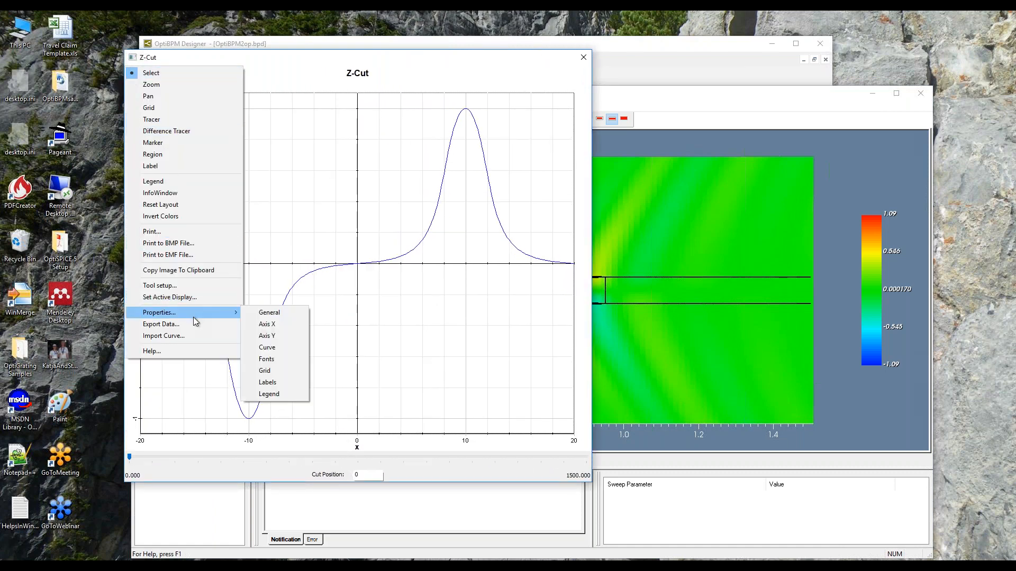
mouse_move(231, 312)
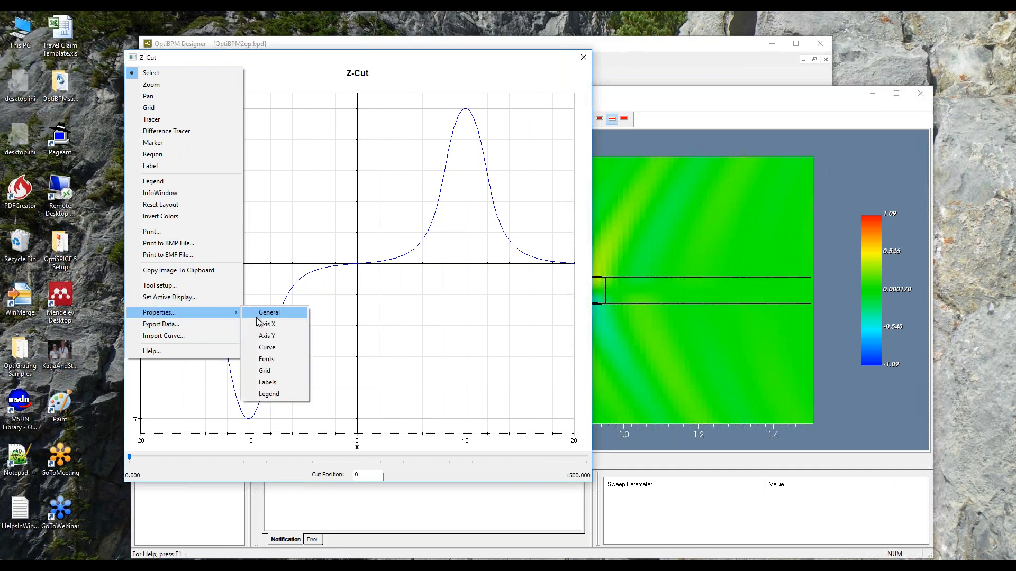
click(277, 337)
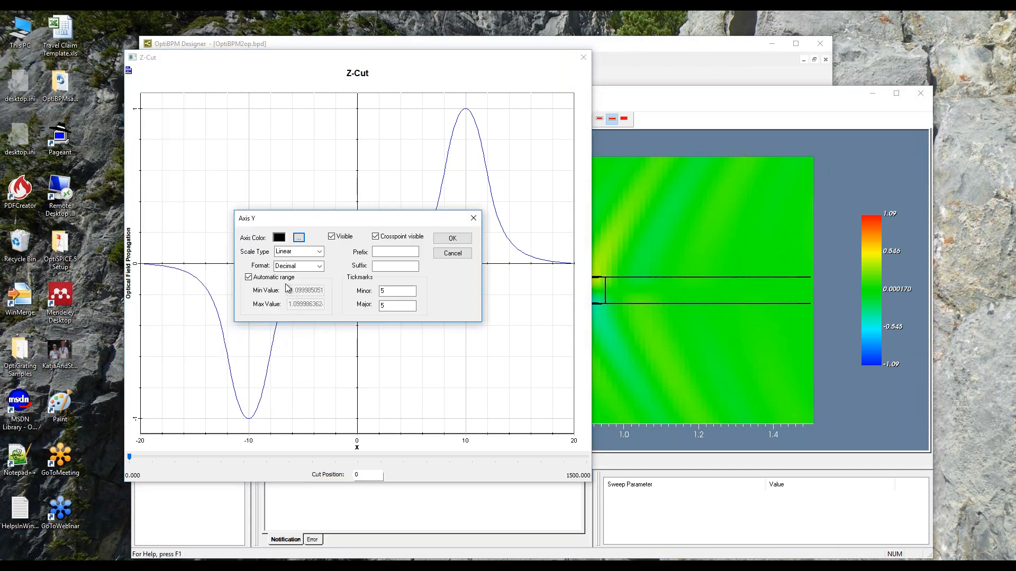
click(249, 277)
click(294, 290)
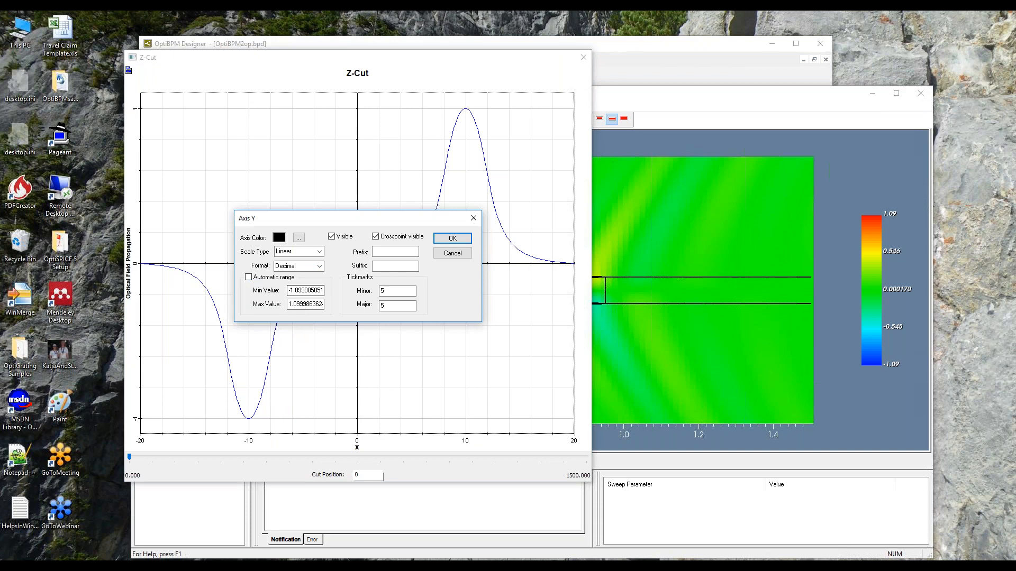
drag(289, 291, 328, 290)
text(-)
drag(290, 304, 333, 305)
text(1)
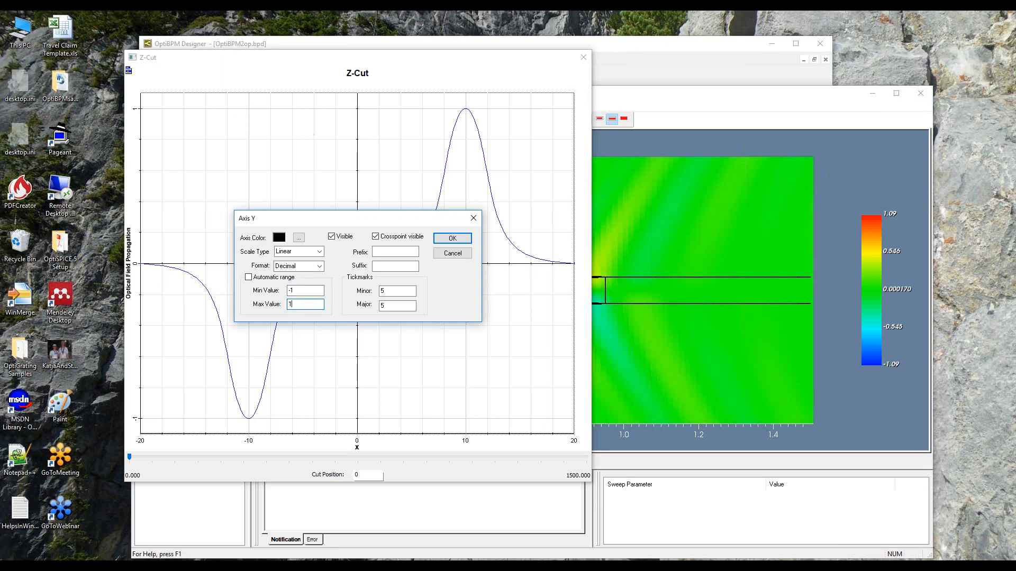
click(452, 239)
Narrow the Z-Cut plot window and arrange it beside the Analyzer so the waveguide field map stays in view.
drag(377, 56, 291, 48)
drag(612, 97, 688, 67)
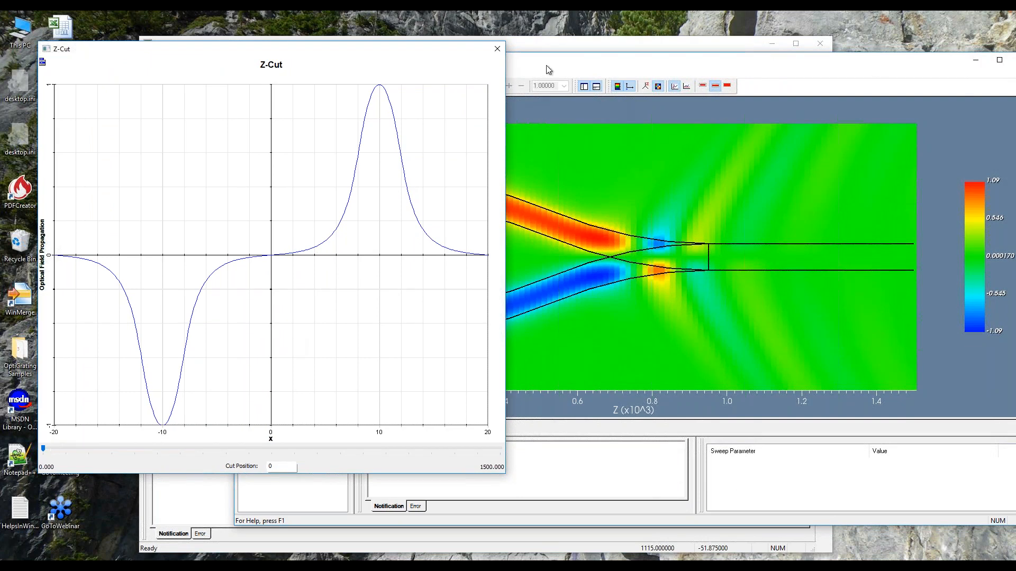
drag(434, 53, 267, 61)
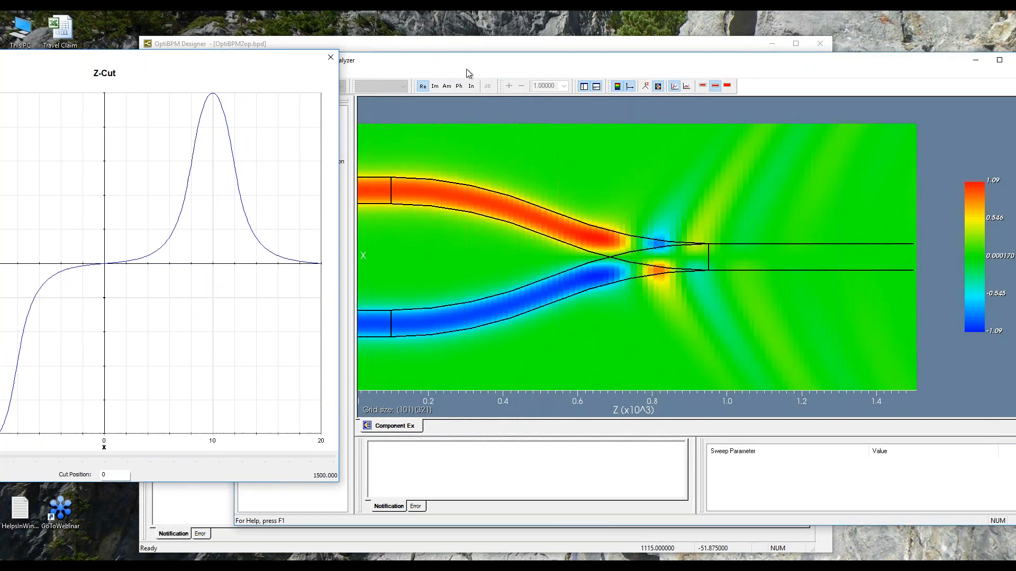
drag(277, 57, 408, 64)
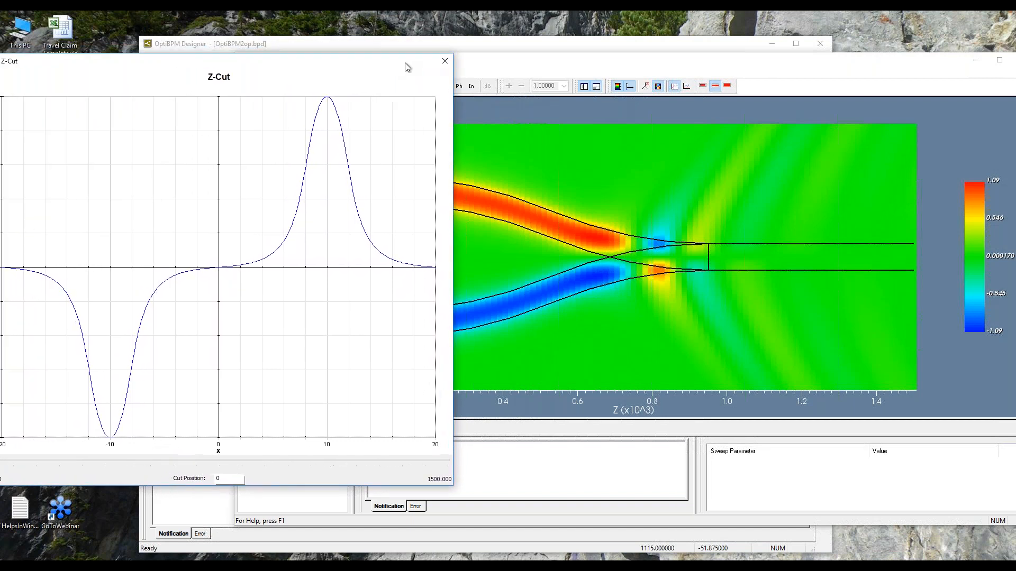
drag(455, 243, 349, 243)
drag(123, 64, 147, 59)
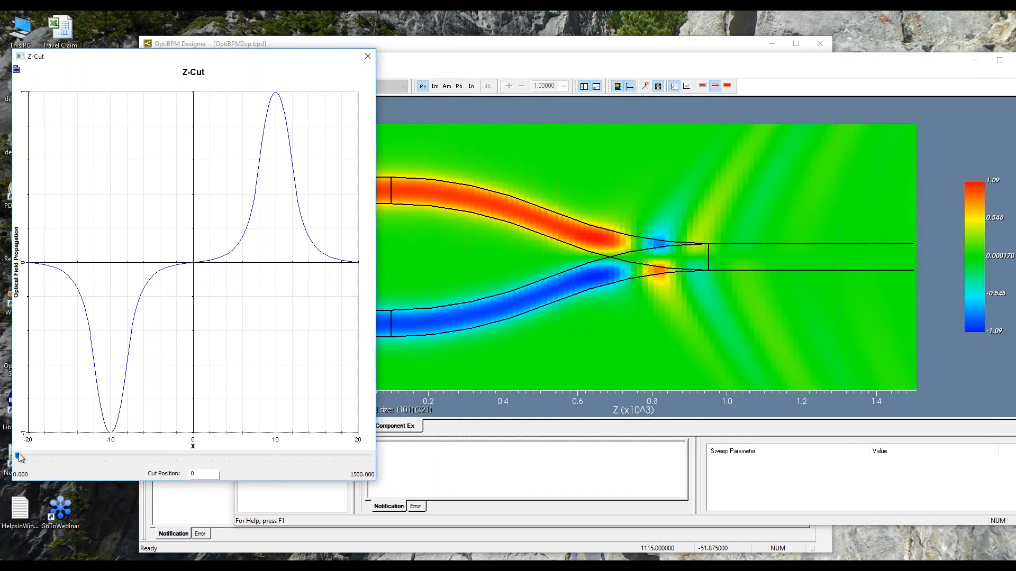
Sweep the Z-cut through positions 750, 795 and 1230, and close both the plot and the Analyzer.
drag(19, 458, 196, 481)
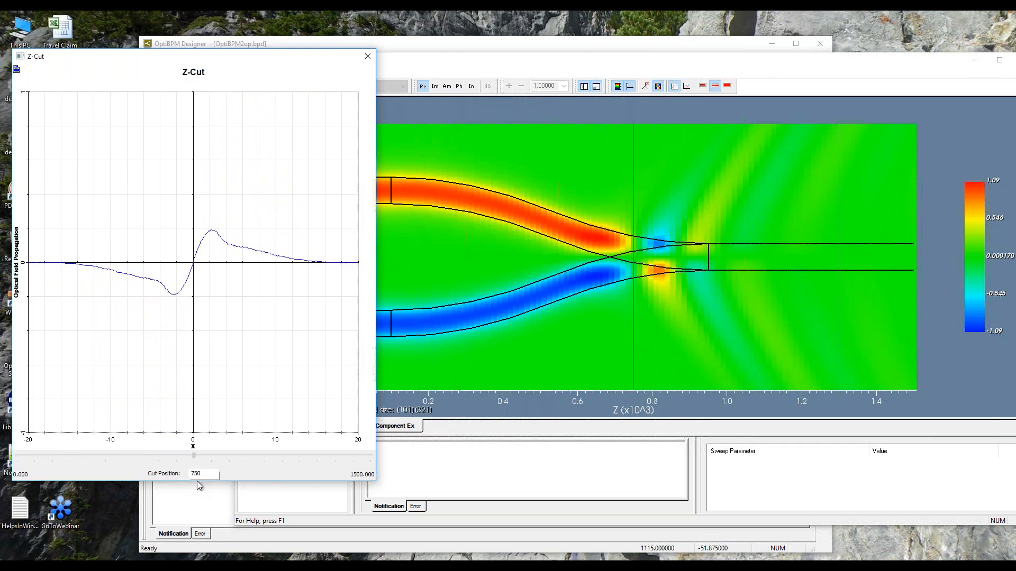
drag(197, 481, 207, 481)
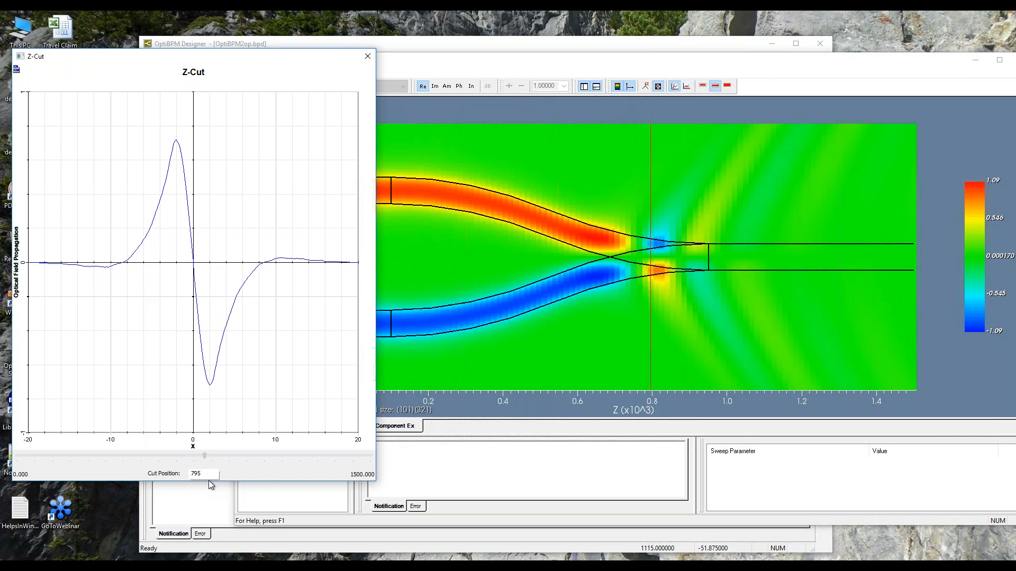
drag(209, 480, 308, 490)
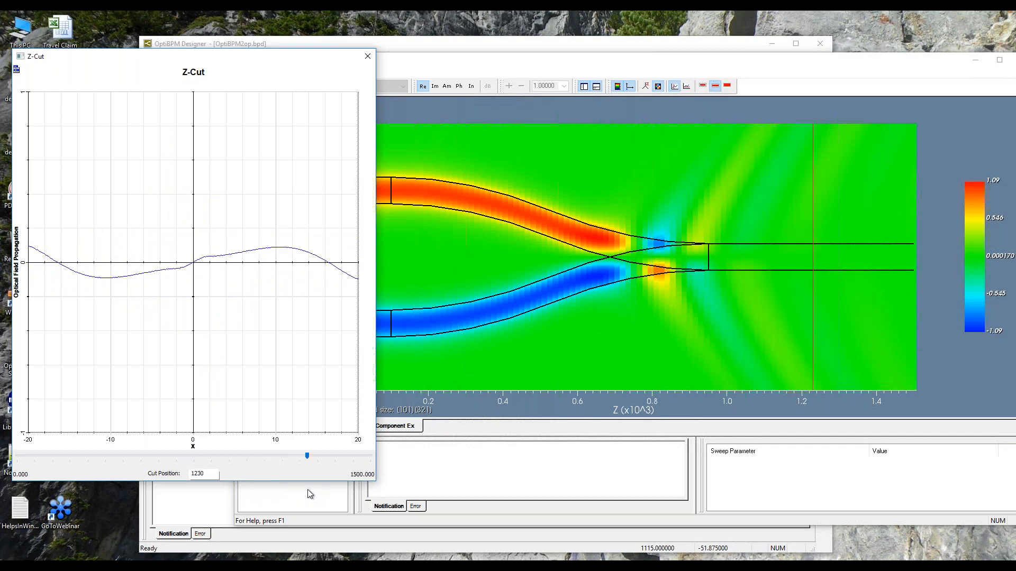
click(367, 56)
drag(376, 63, 232, 60)
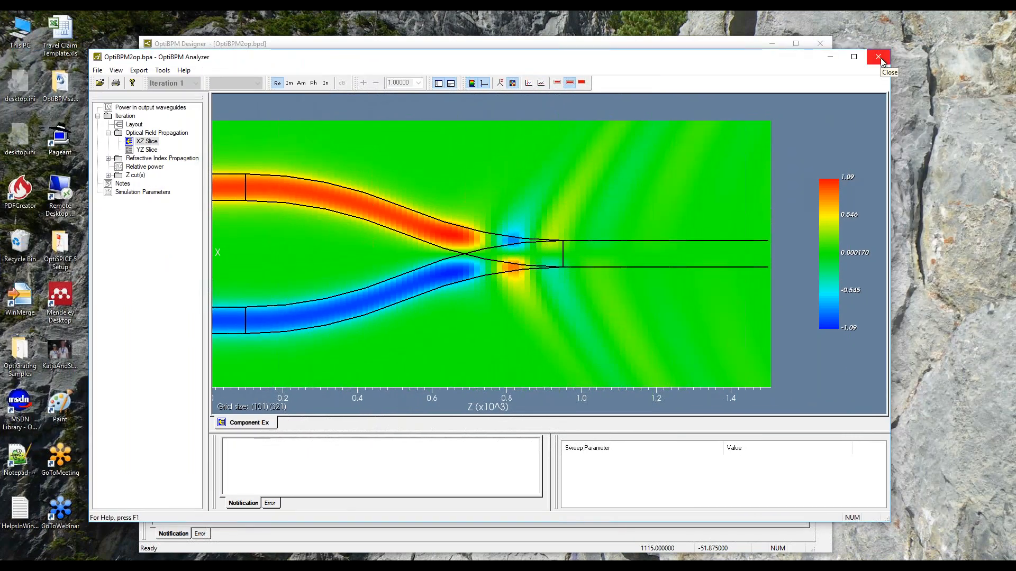
click(879, 58)
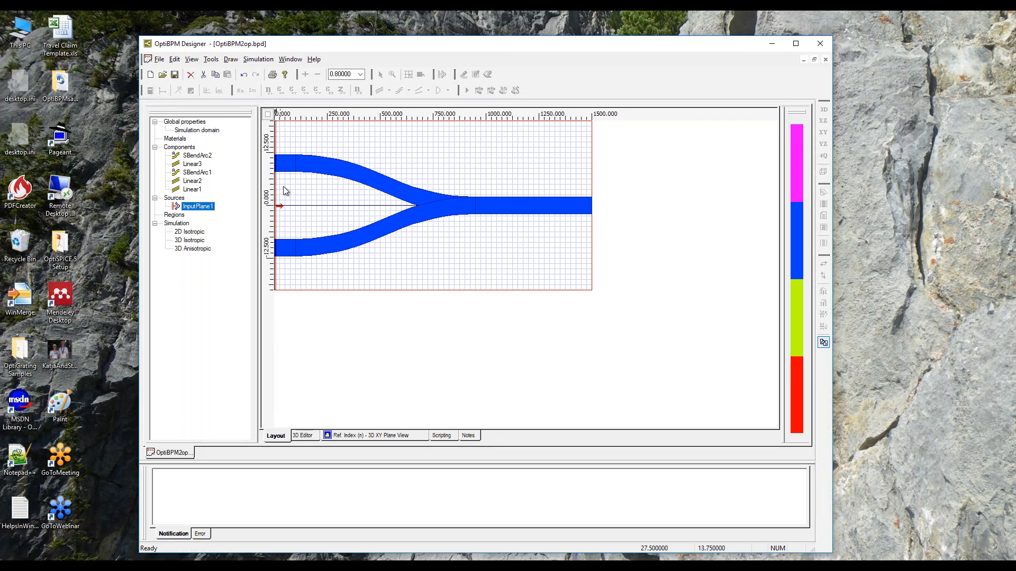
Launch a new OptiBPM Analyzer from the installed OptiBPM 13 programs.
mouse_move(306, 560)
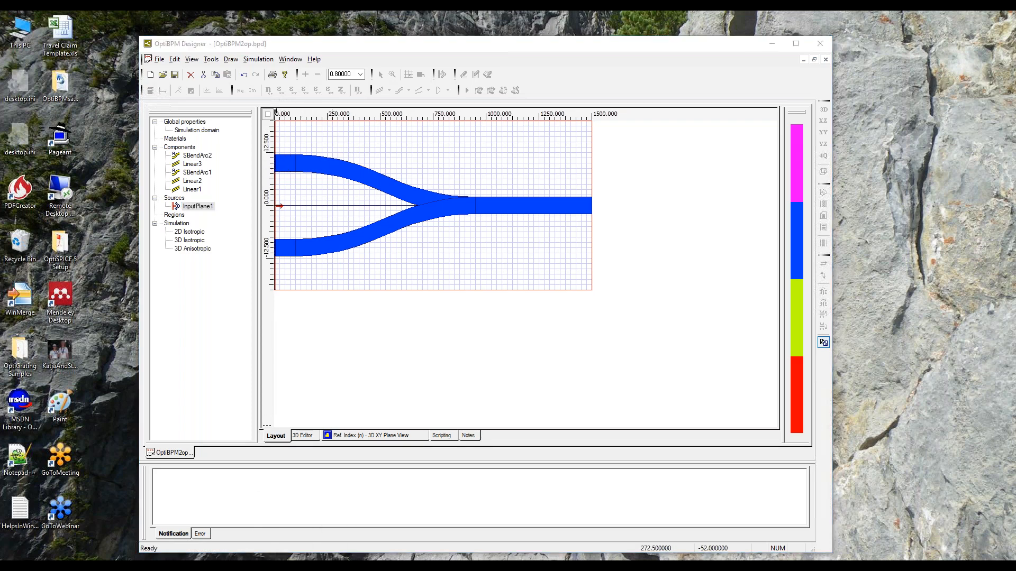
click(305, 560)
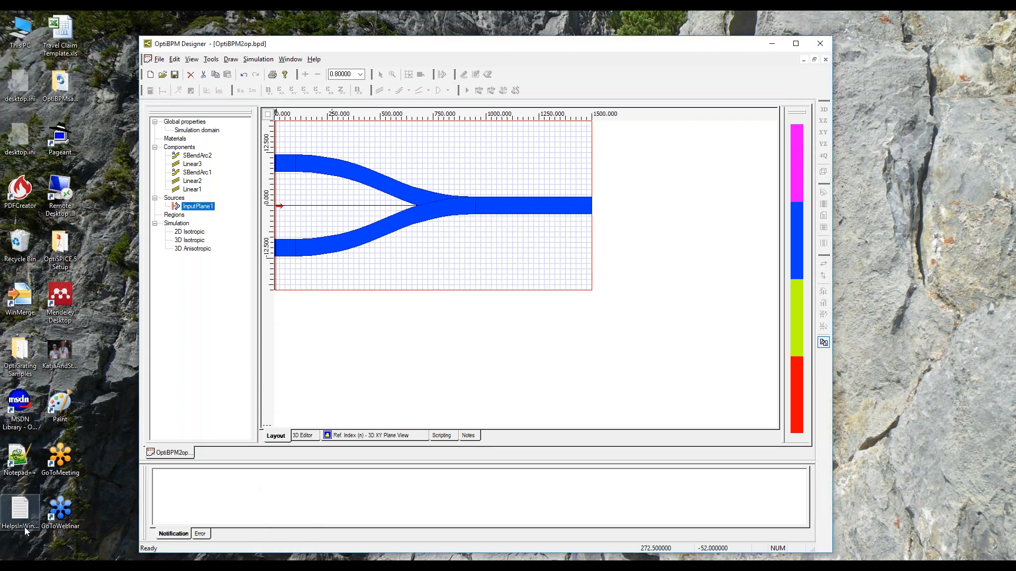
click(32, 562)
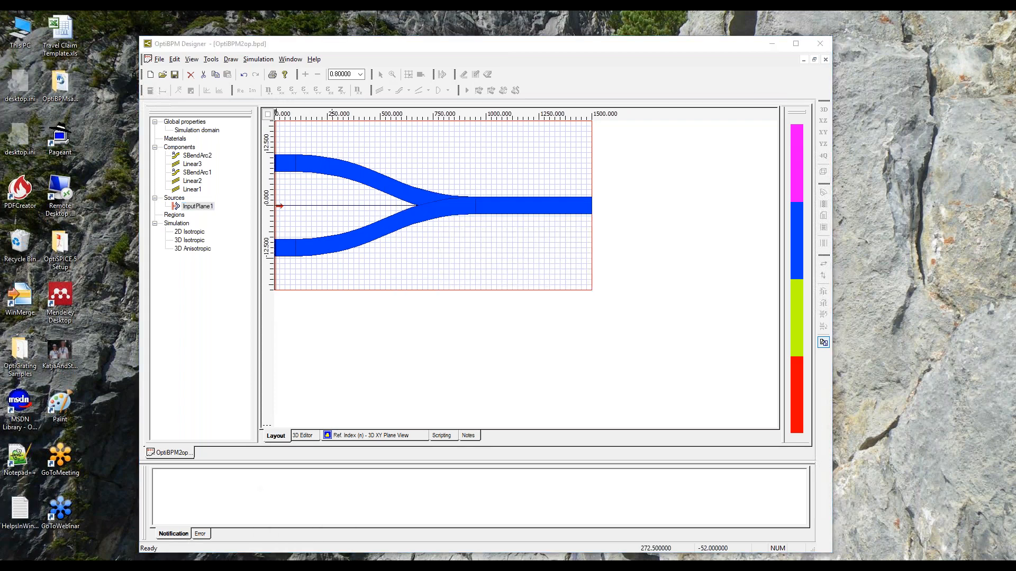
click(12, 567)
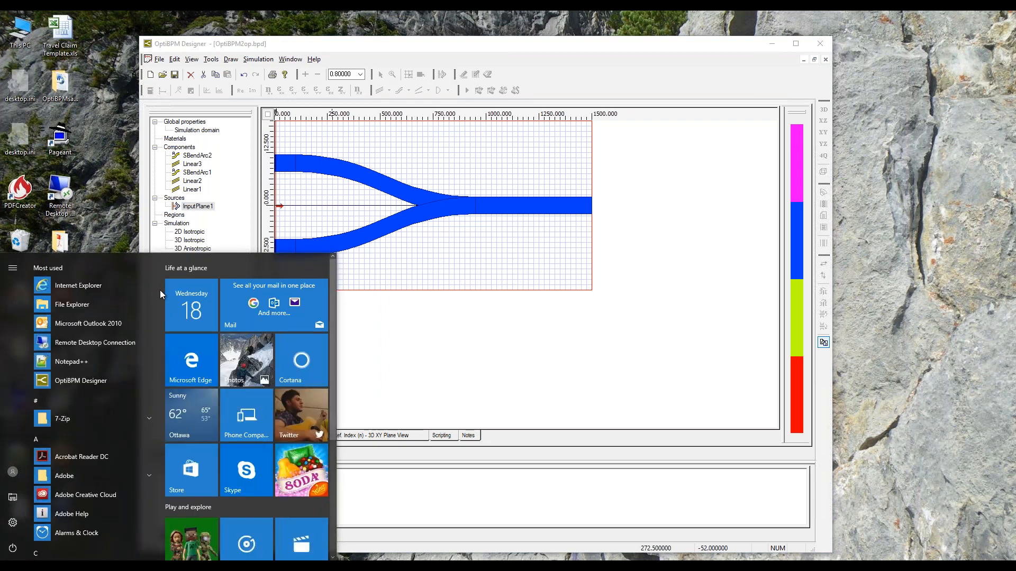
drag(159, 291, 154, 430)
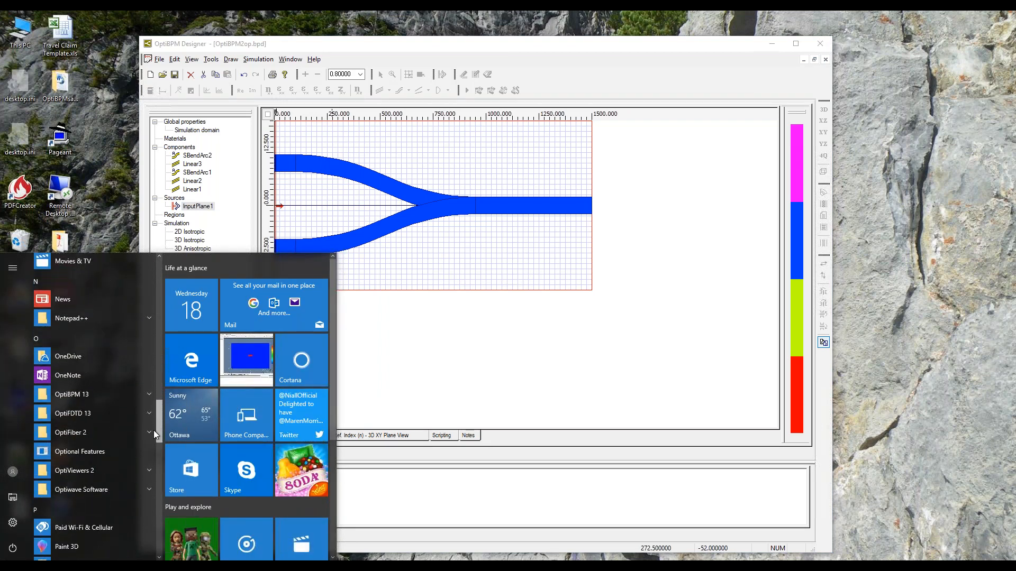
click(112, 390)
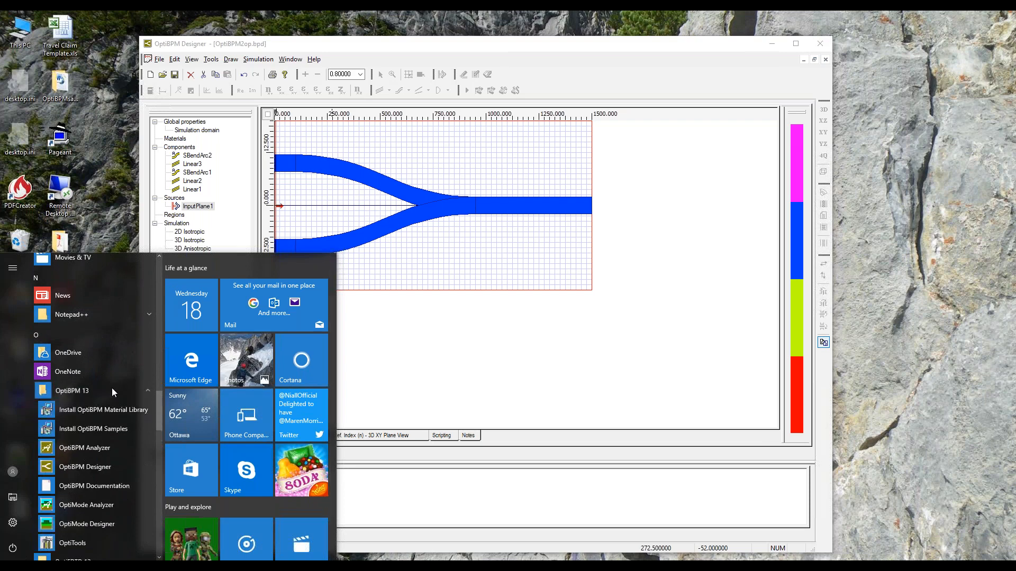
click(98, 449)
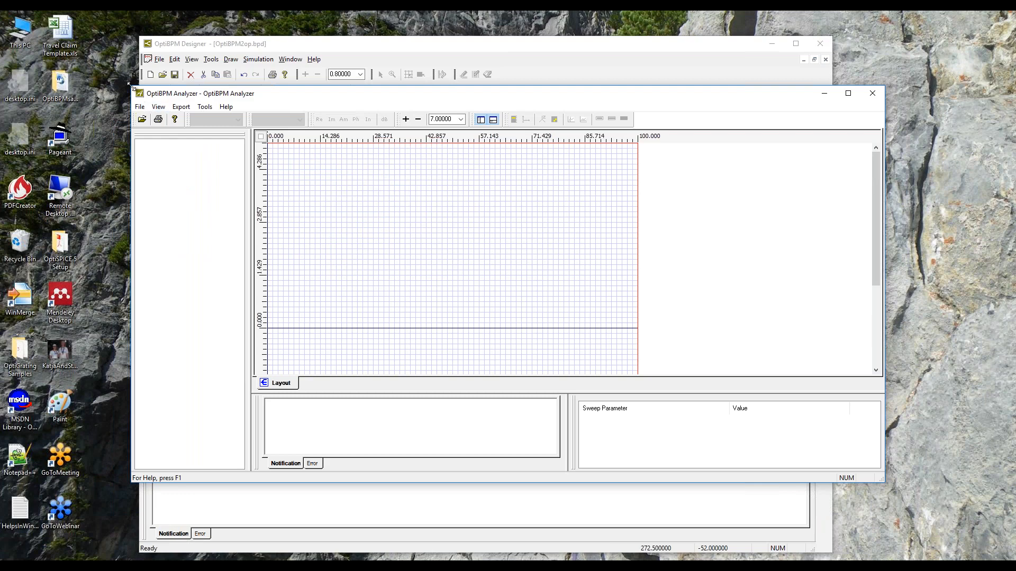
Open the results file OptiBPM2.bpa in the Analyzer and display the optical field propagation's XZ slice.
drag(170, 93, 393, 98)
click(362, 126)
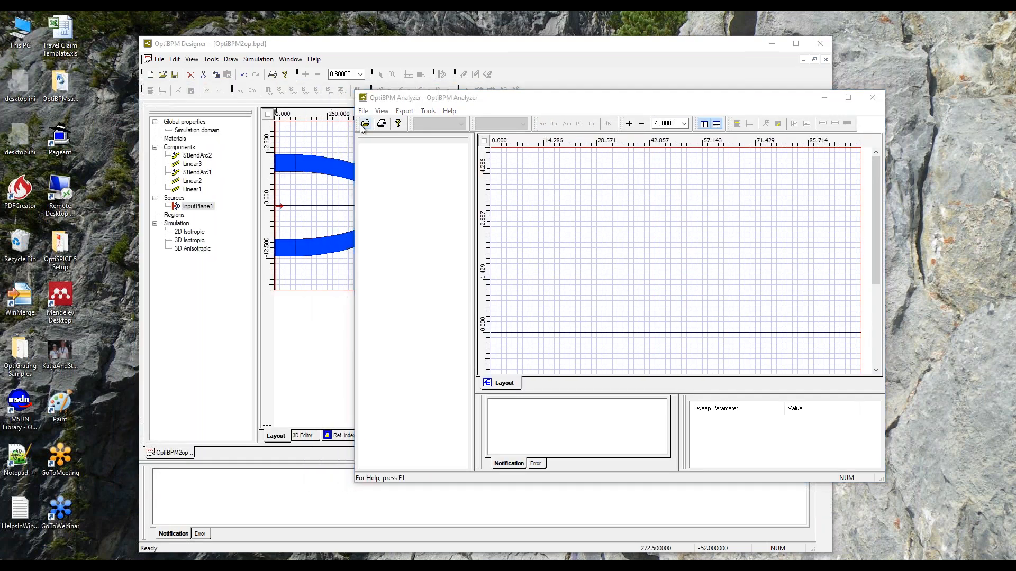
drag(569, 163, 604, 88)
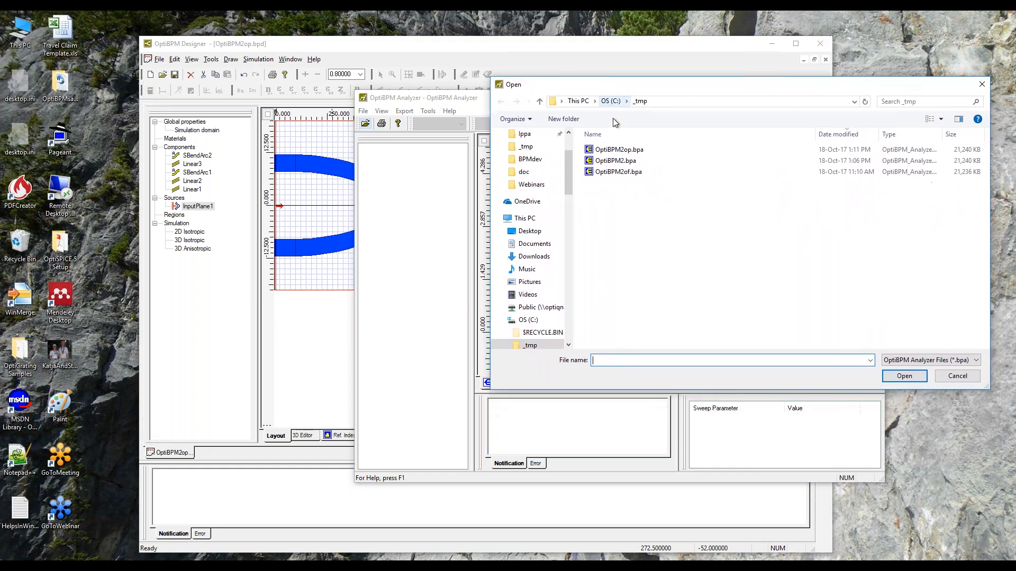
click(613, 161)
click(903, 376)
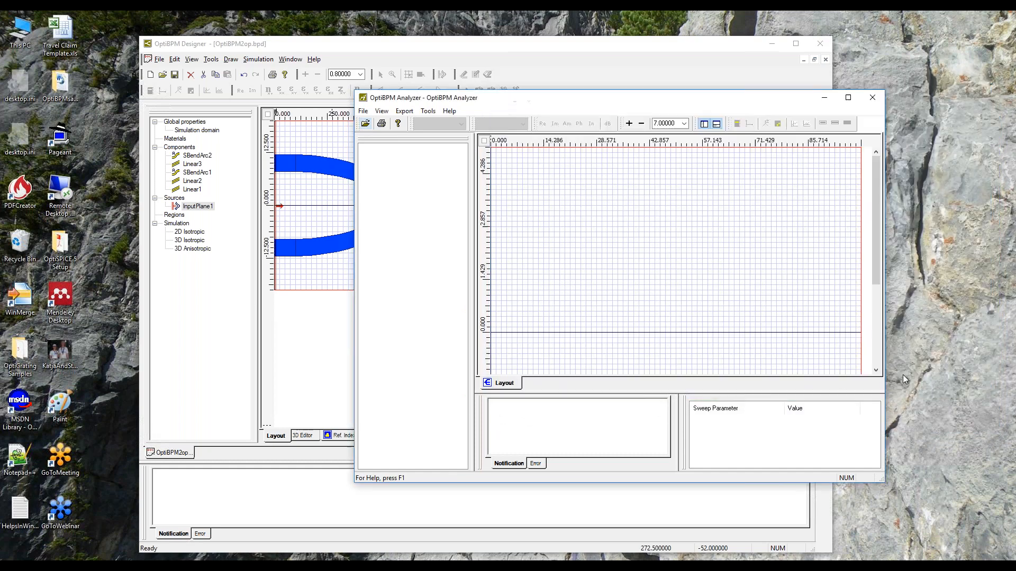
click(374, 174)
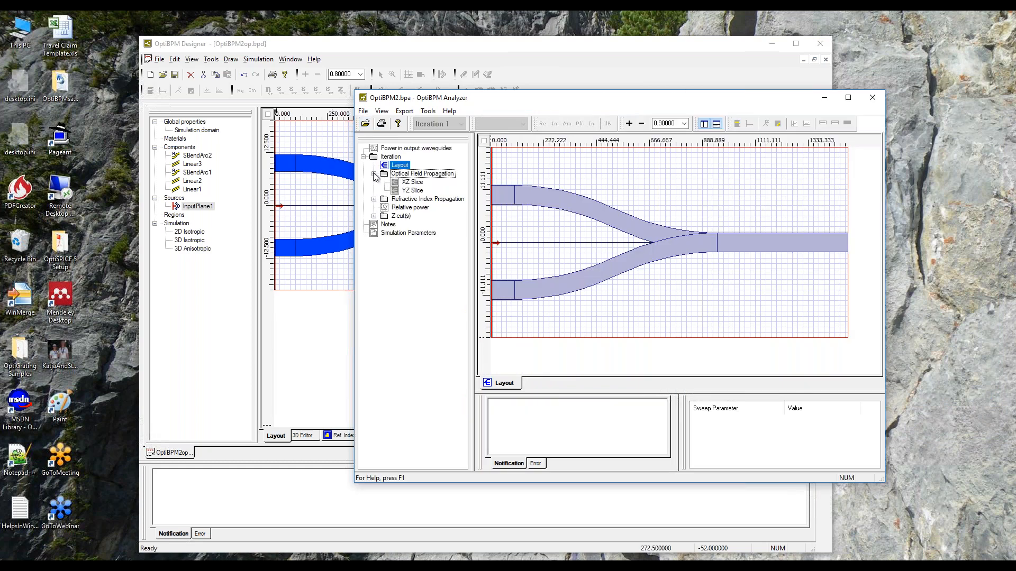
click(408, 183)
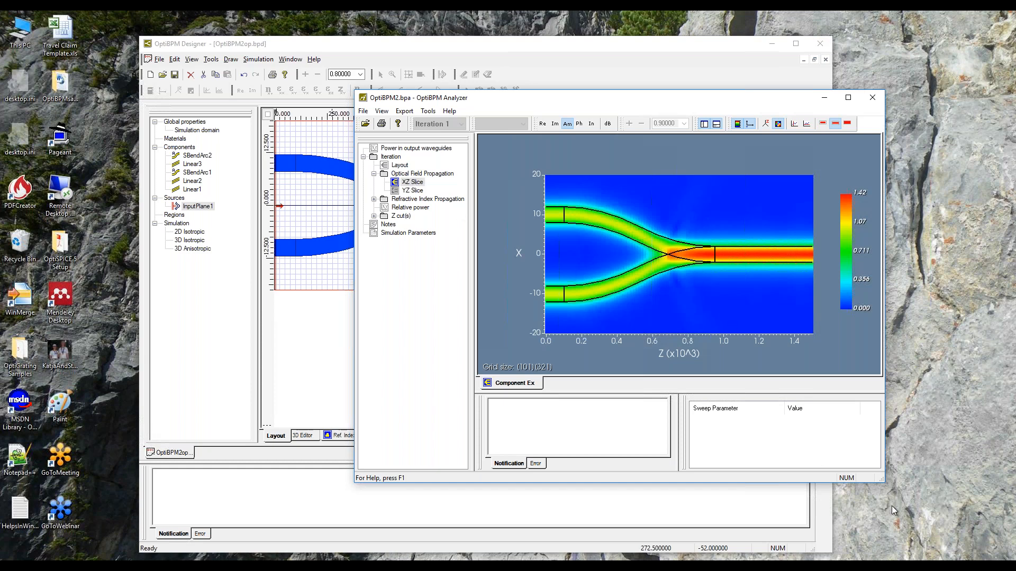
Enlarge the Analyzer, shrink the OptiBPM Designer and arrange them side by side, with the Designer active.
drag(883, 482, 926, 519)
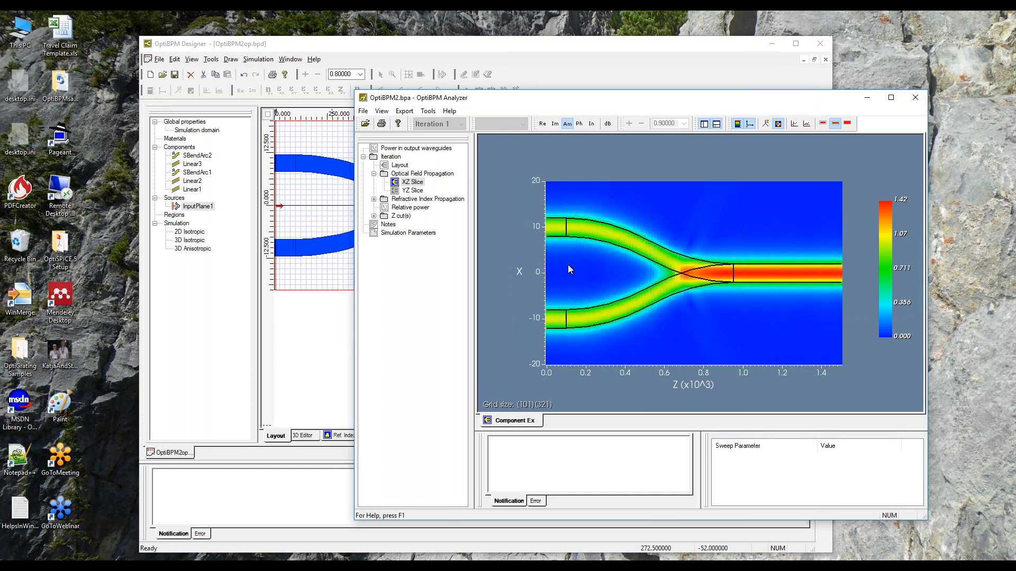
drag(481, 42, 379, 17)
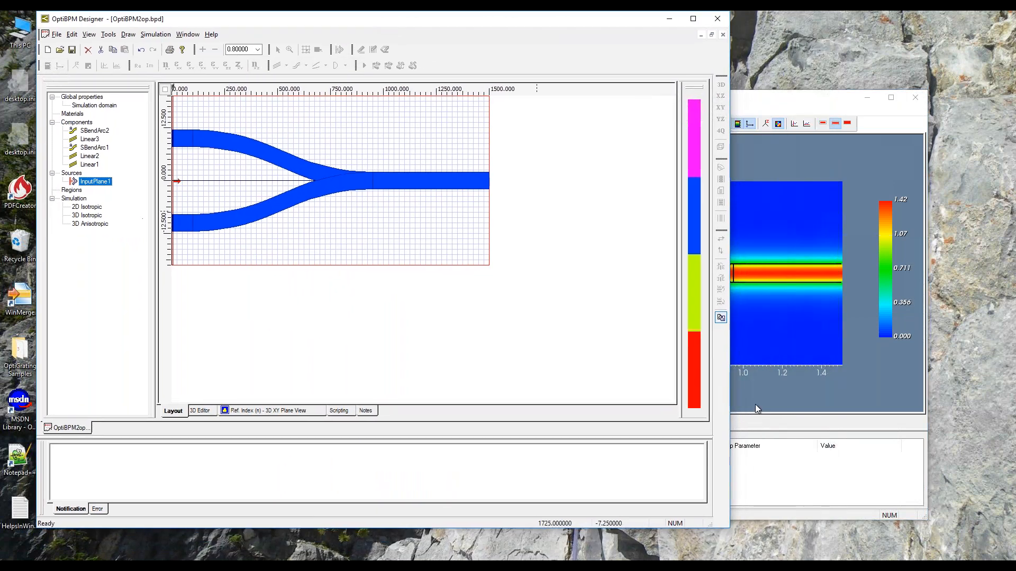
drag(726, 527, 577, 416)
click(699, 99)
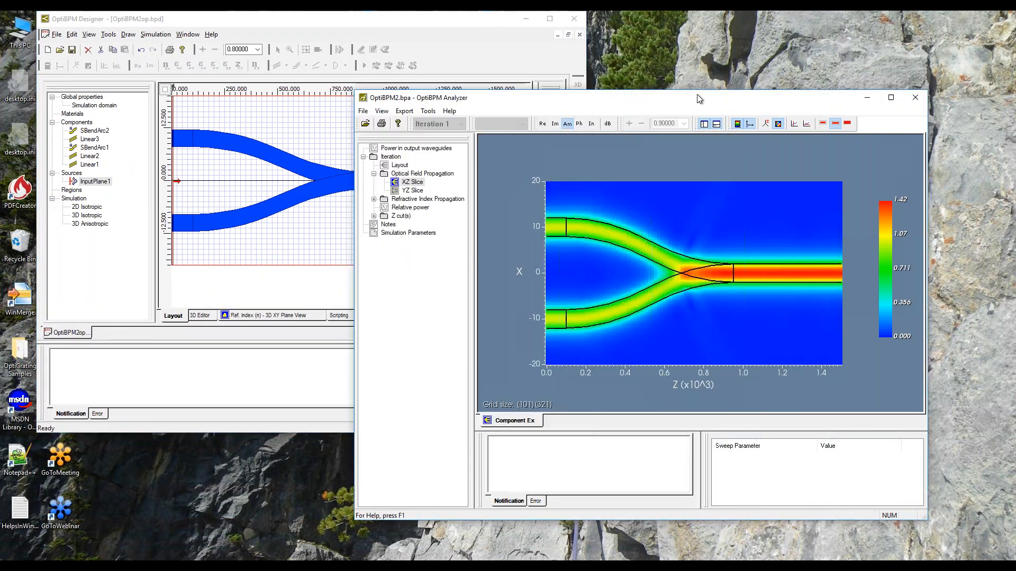
drag(698, 99, 769, 101)
click(460, 21)
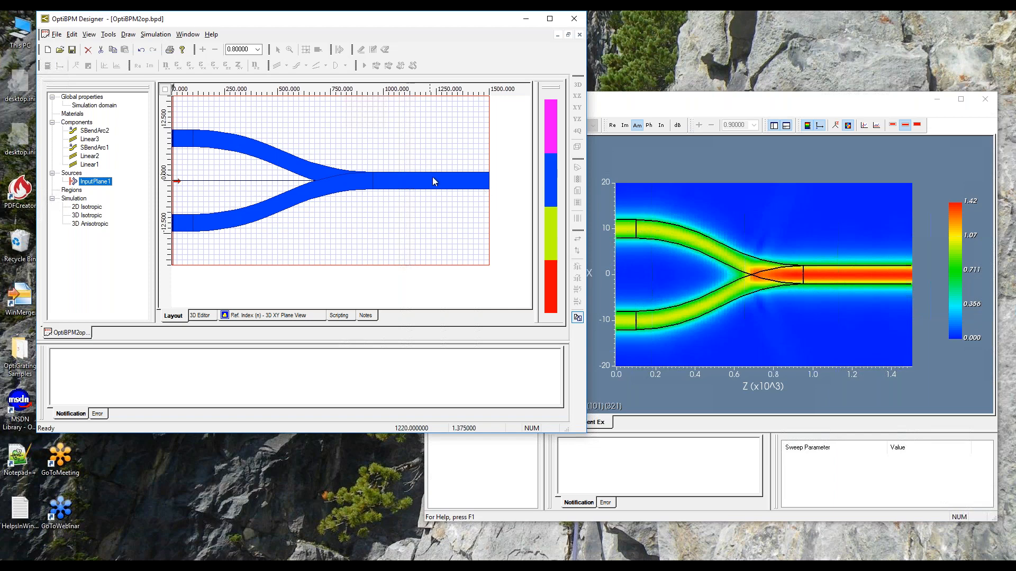
Save the design as OptiBPM2of.bpd in the _tmp folder, replacing the existing file.
click(148, 35)
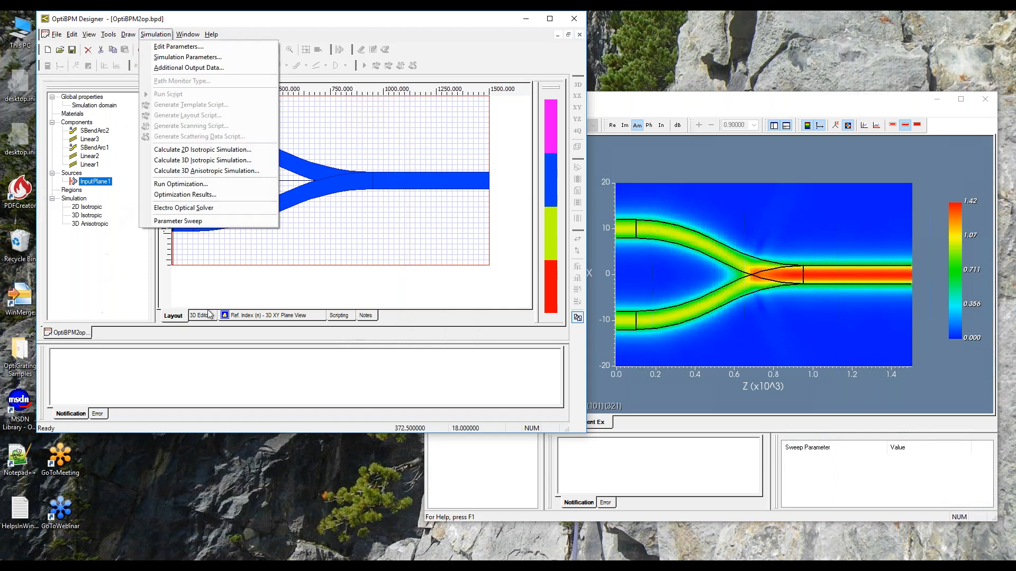
click(254, 296)
click(56, 34)
click(74, 78)
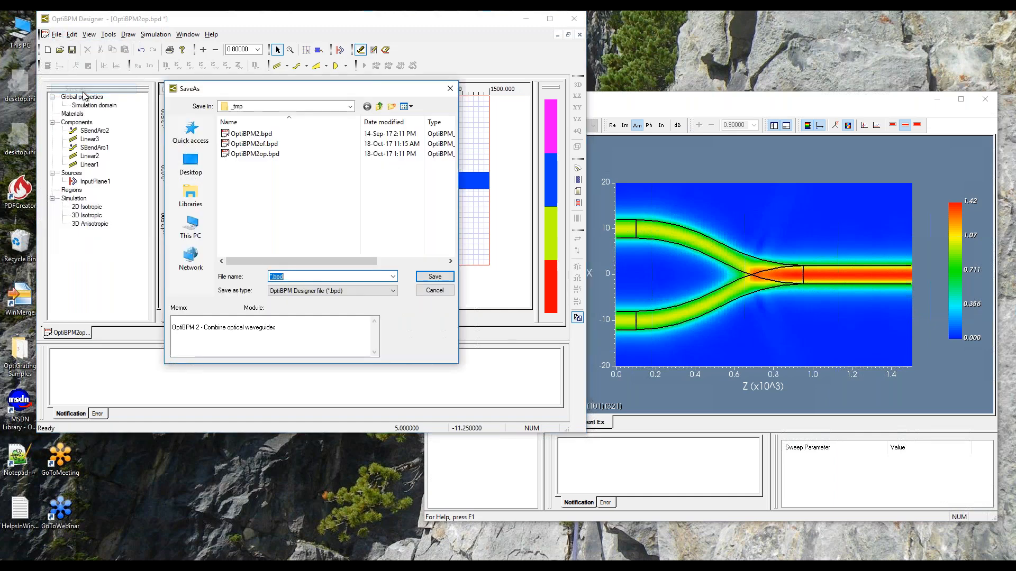
click(254, 143)
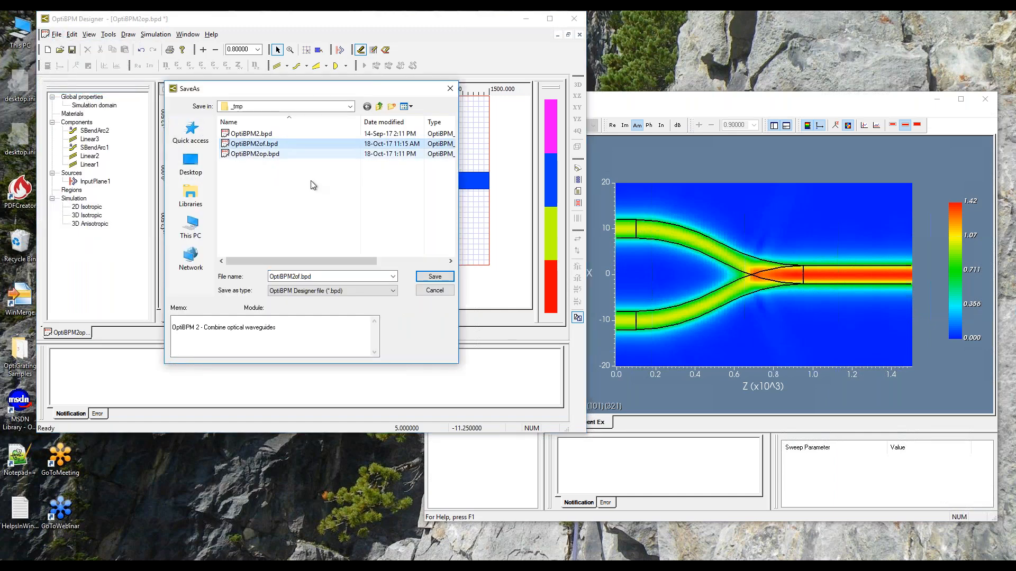
click(433, 278)
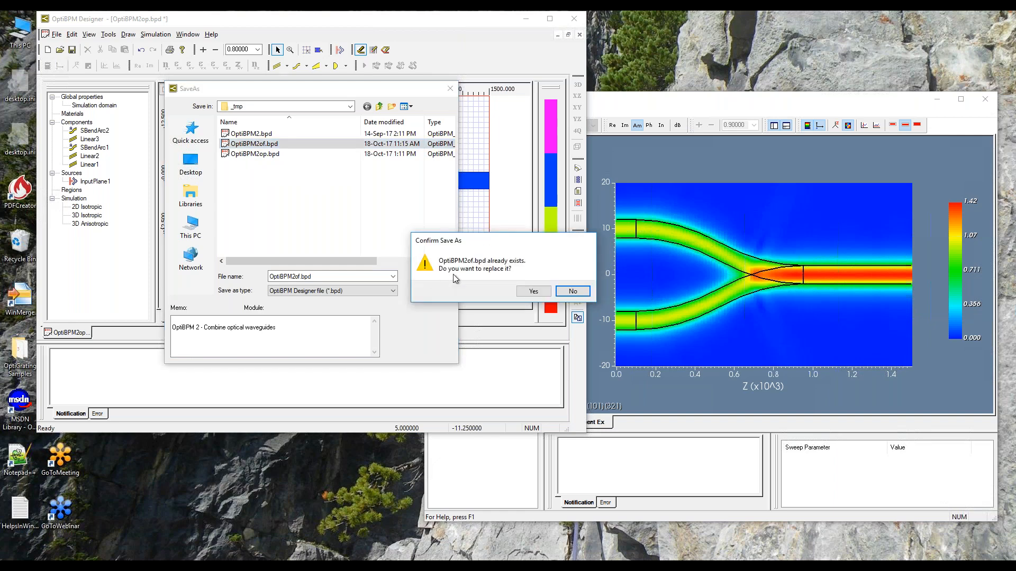
click(533, 292)
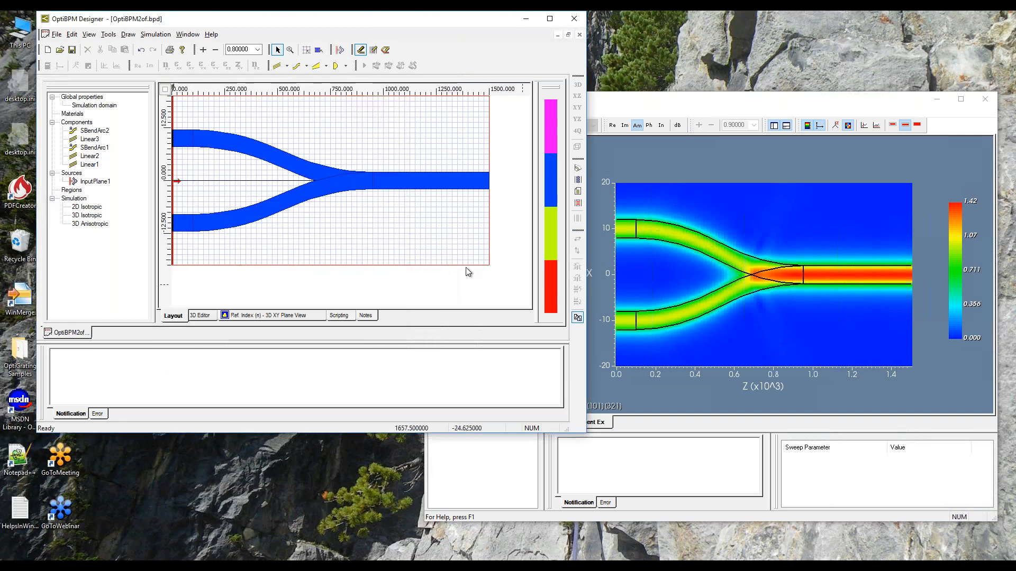
Remove the 3D input field with the 3.14 phase from InputPlane1, apply the change and save the design.
right_click(103, 183)
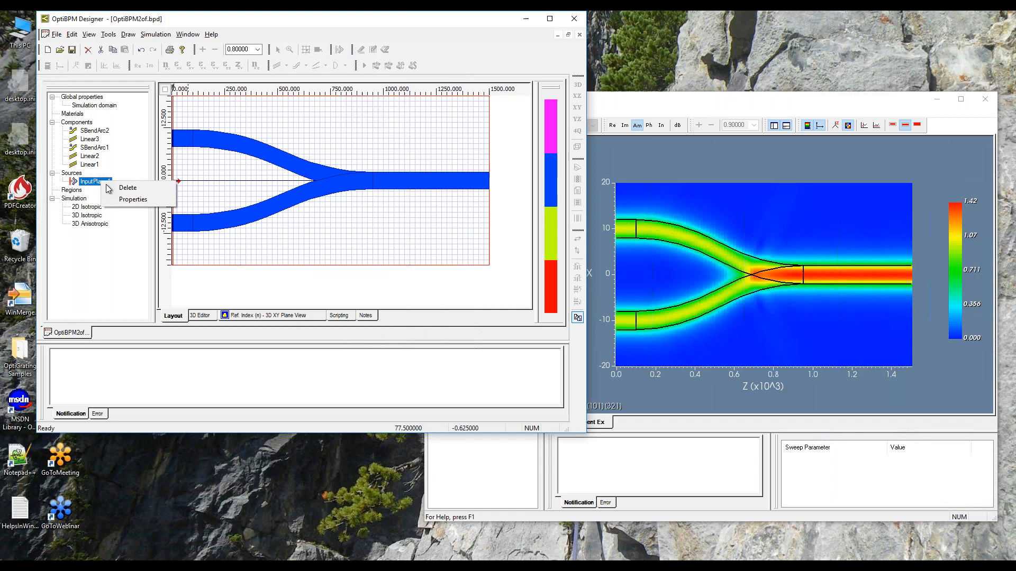
click(125, 200)
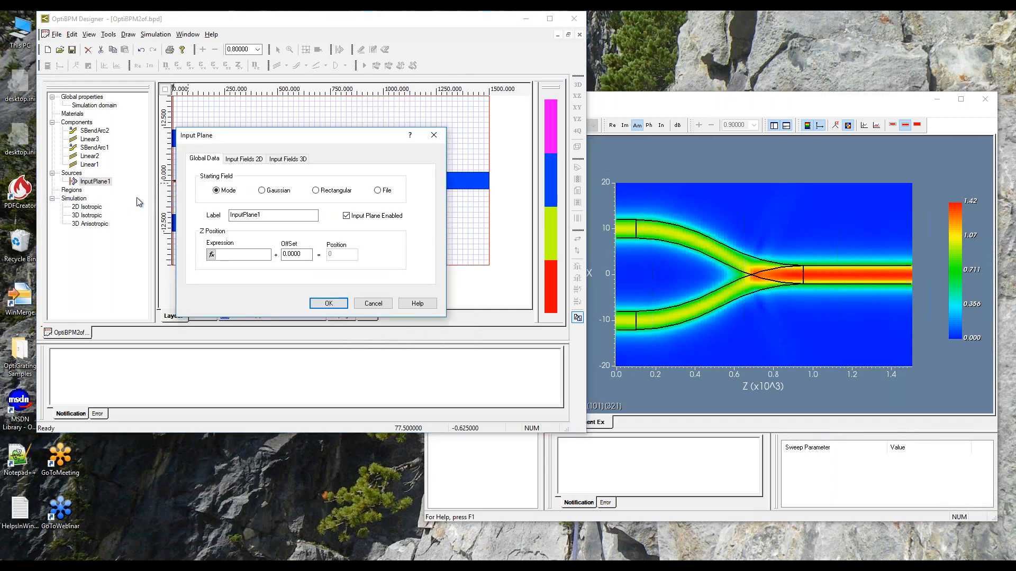
click(287, 159)
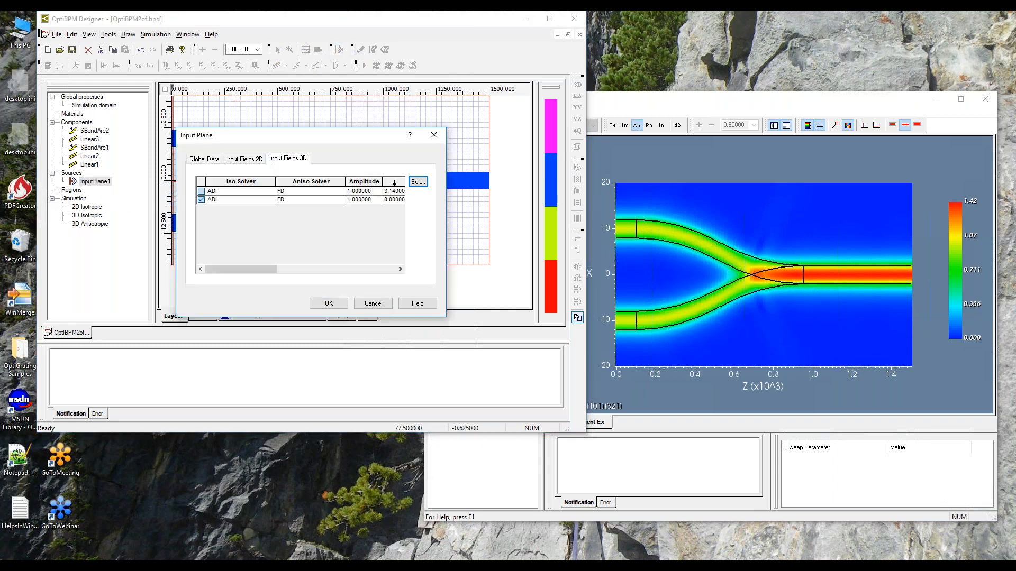
click(418, 183)
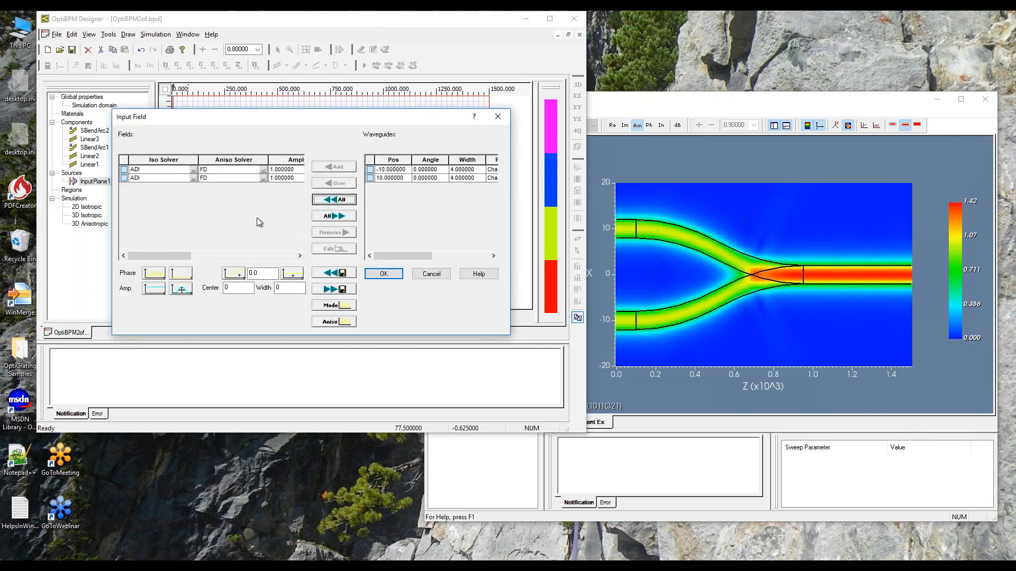
mouse_move(182, 256)
mouse_down()
mouse_move(233, 252)
mouse_move(168, 259)
mouse_move(249, 258)
mouse_move(163, 258)
mouse_up()
click(124, 171)
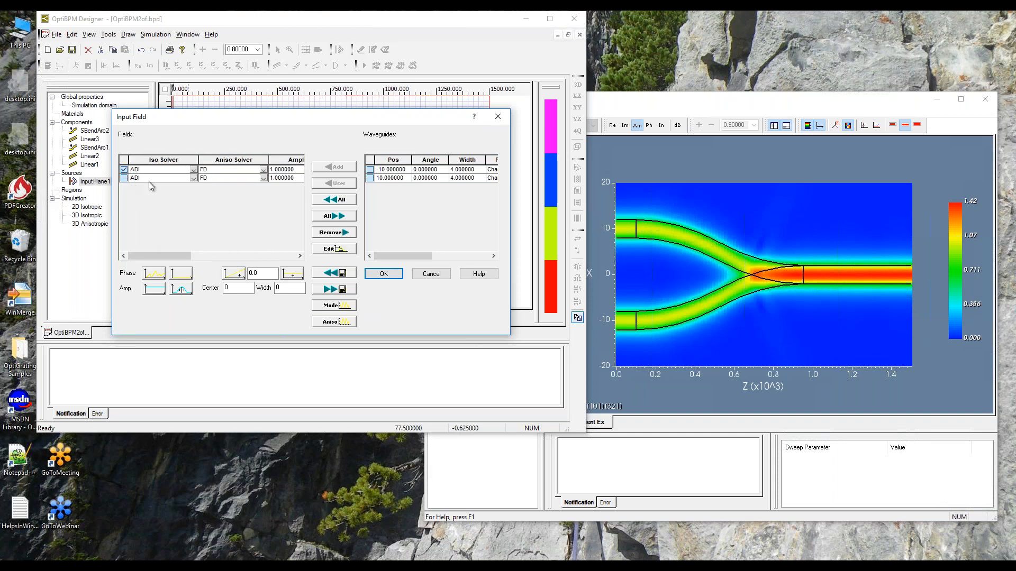
click(329, 233)
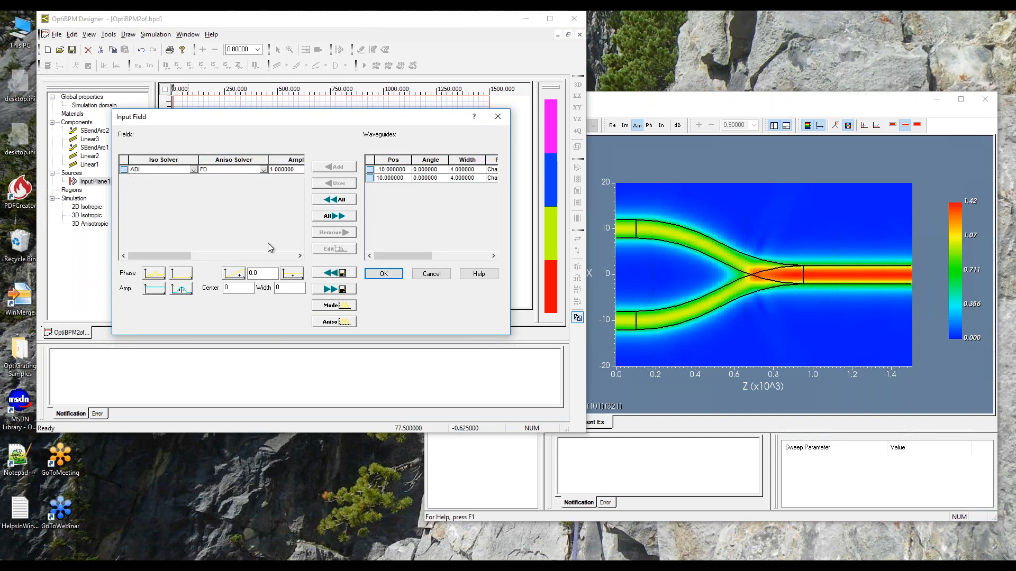
drag(158, 257, 231, 253)
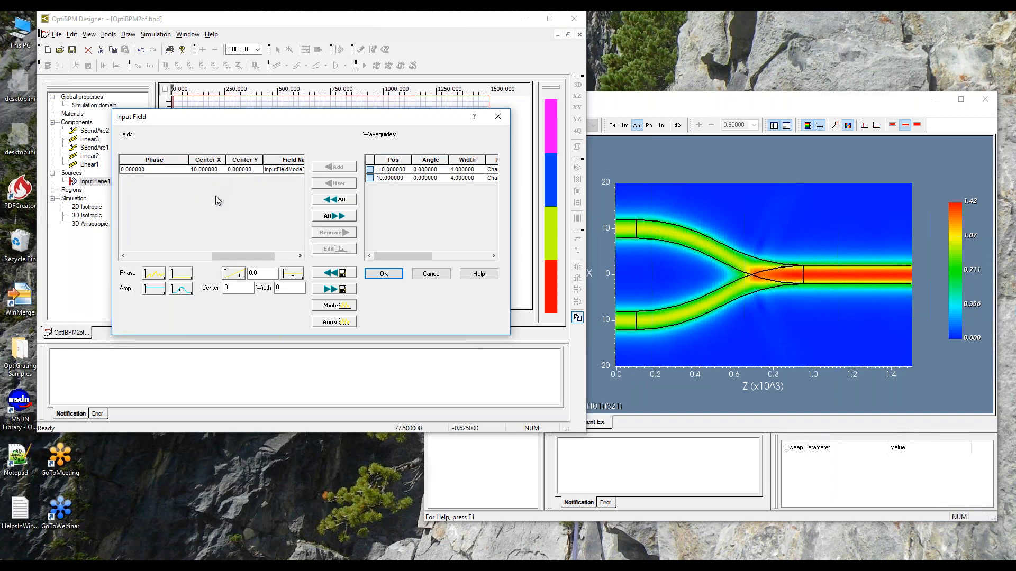
click(382, 274)
click(329, 305)
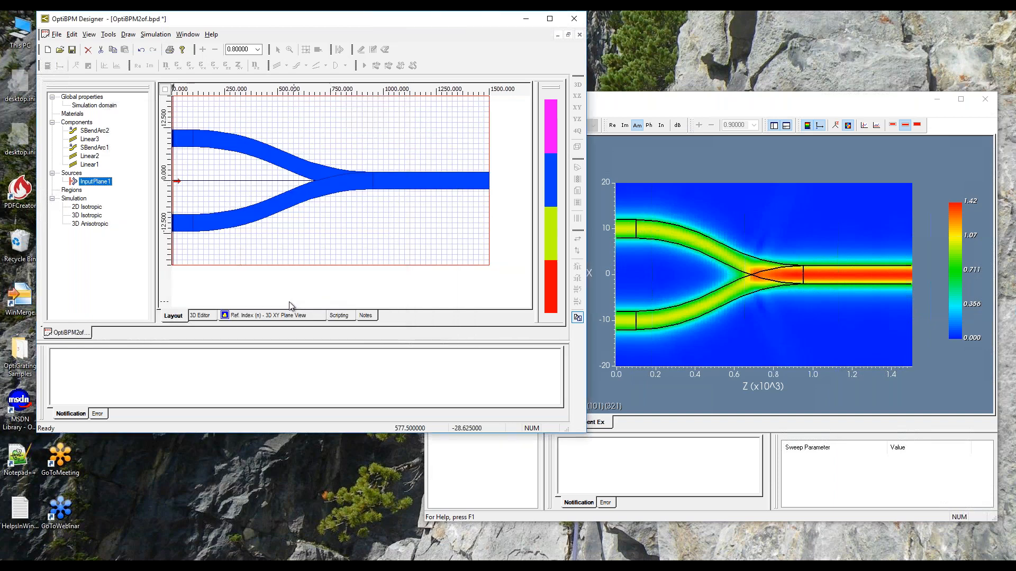
click(72, 50)
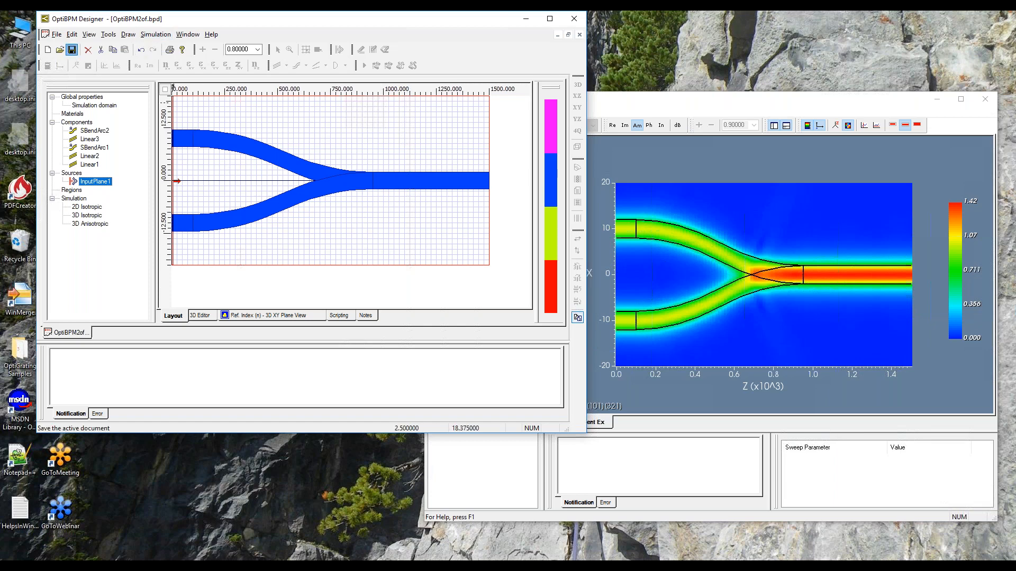
Run the 3D isotropic simulation as is and show the optical field's X-Z cut in a taller Simulator window.
click(156, 35)
click(195, 160)
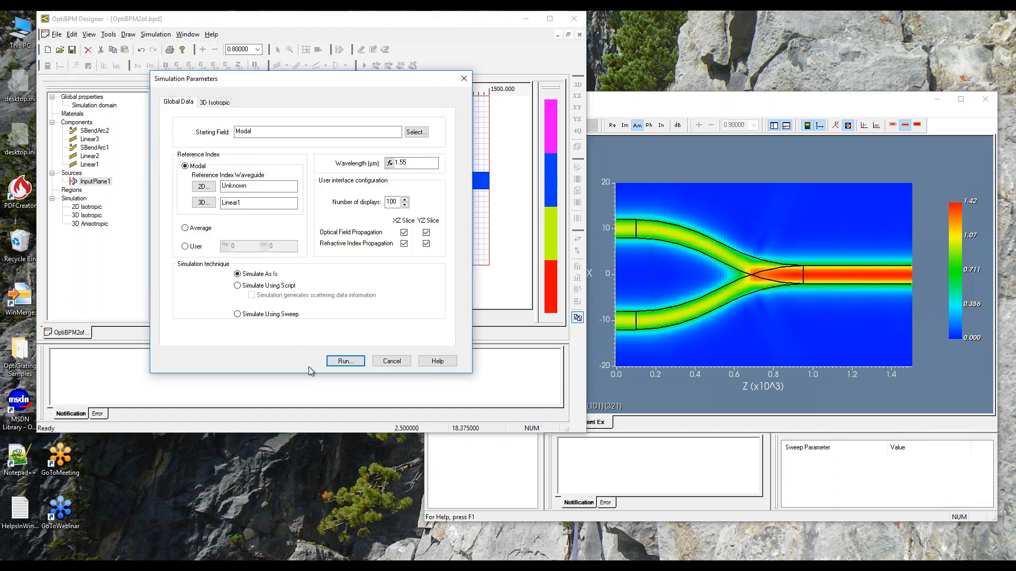
click(345, 362)
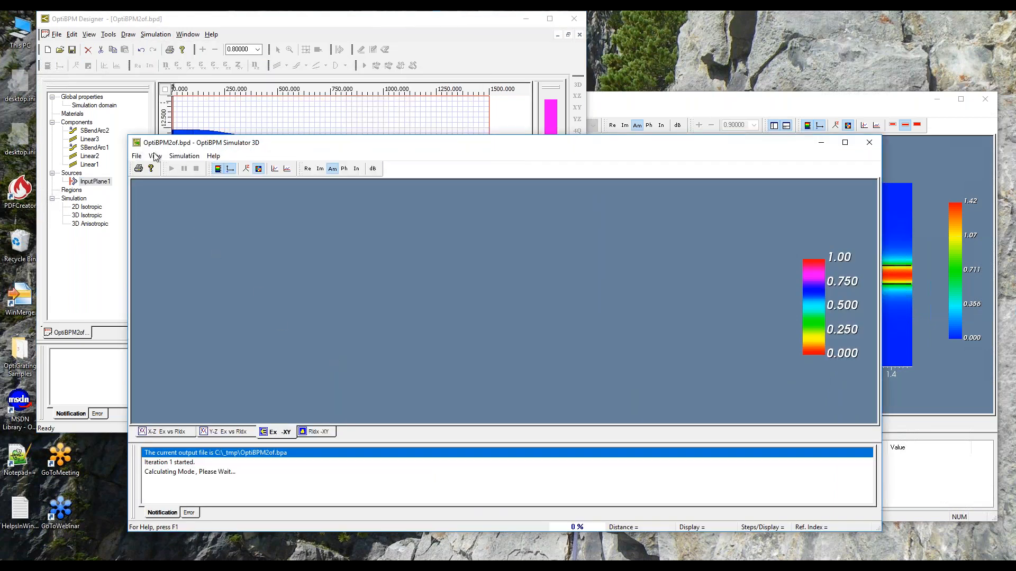
click(155, 156)
mouse_move(190, 233)
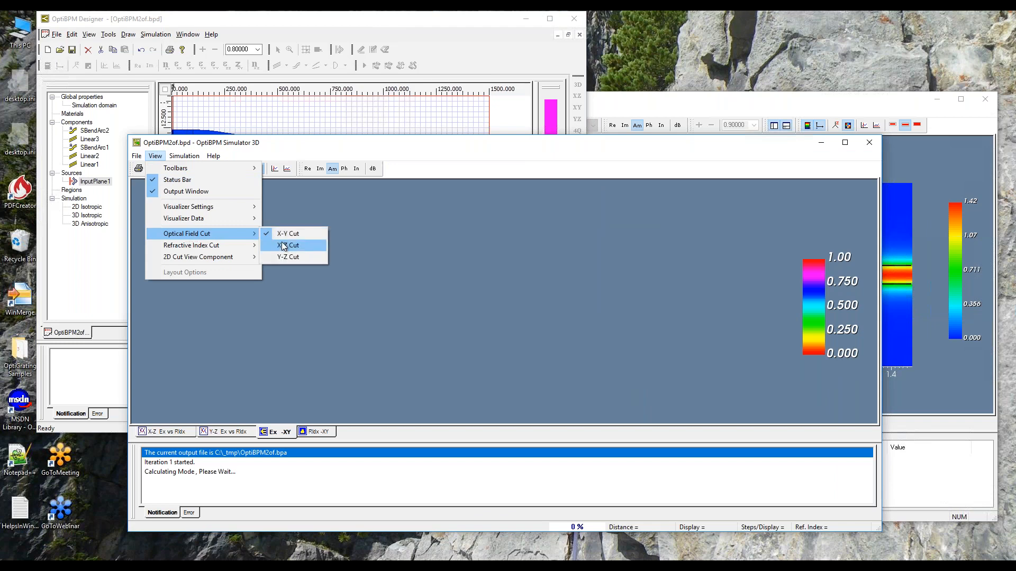
click(282, 243)
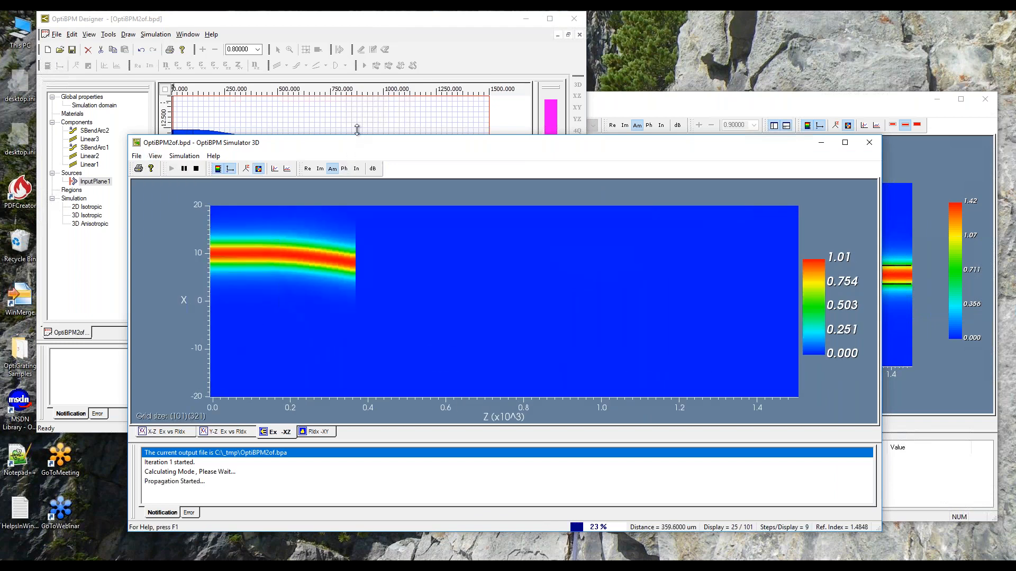
drag(358, 135, 365, 43)
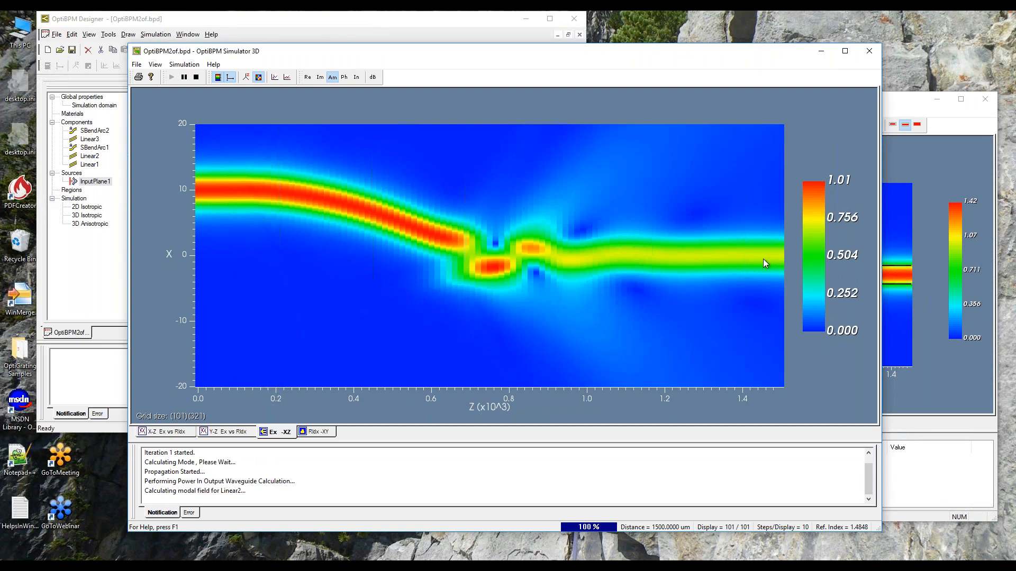
Open the finished simulation's results in the Analyzer, close the Simulator and fit the Analyzer window beside the Designer.
click(533, 319)
click(535, 318)
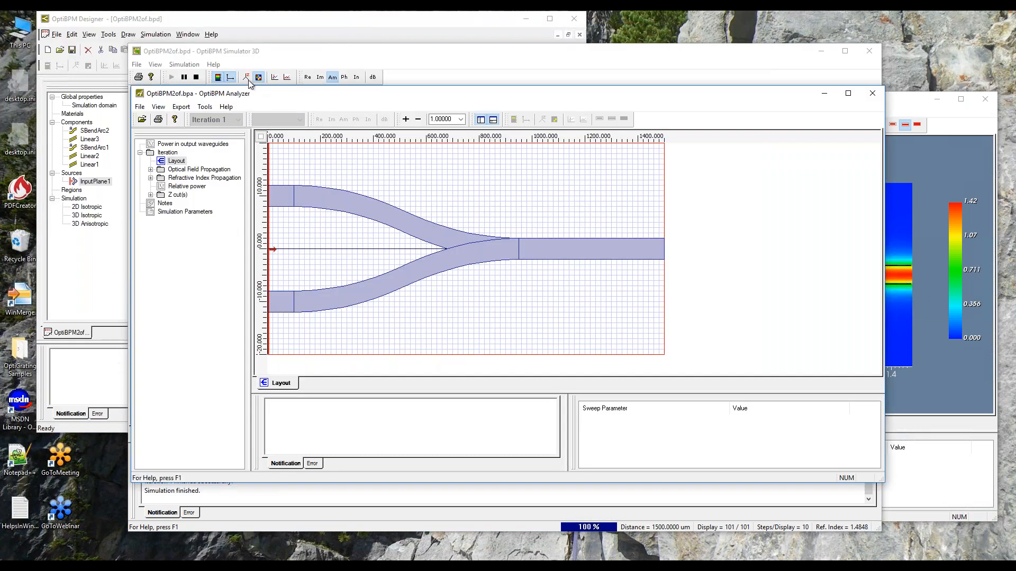
drag(293, 96, 378, 42)
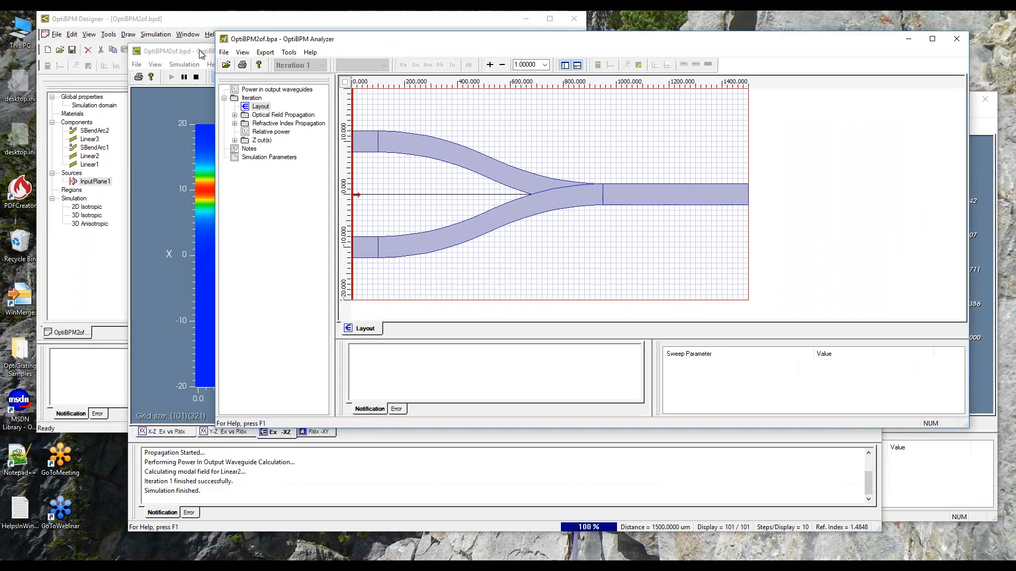
click(199, 50)
click(482, 318)
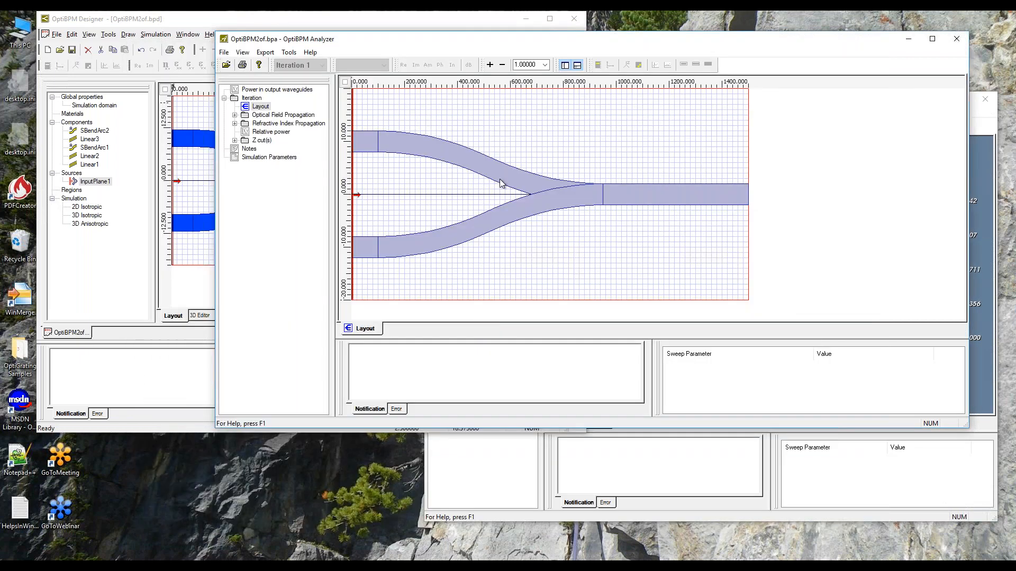
drag(216, 32, 481, 26)
Display the optical field propagation's XZ slice and open its Z-Cut graph in an enlarged window.
click(499, 109)
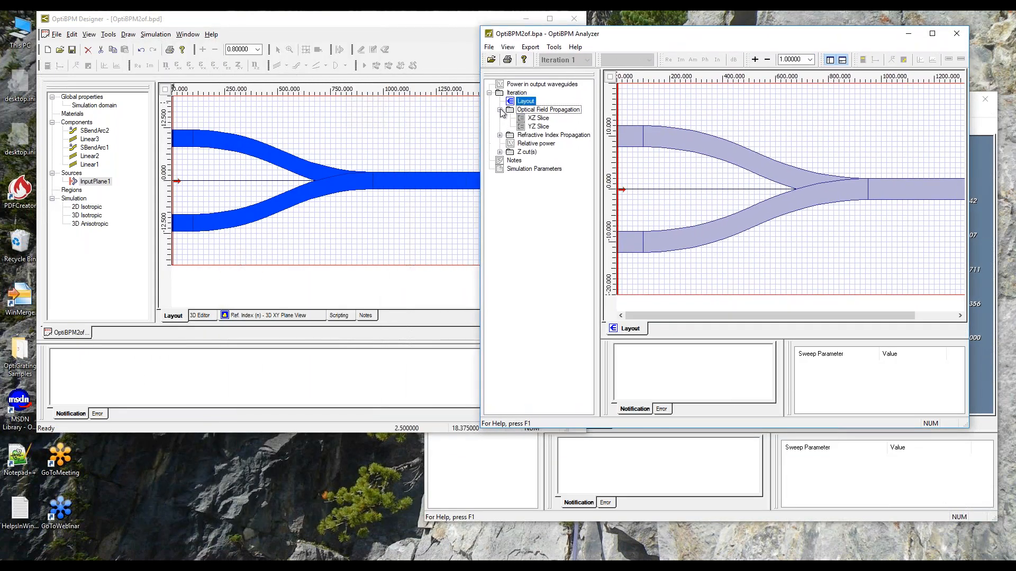
click(533, 119)
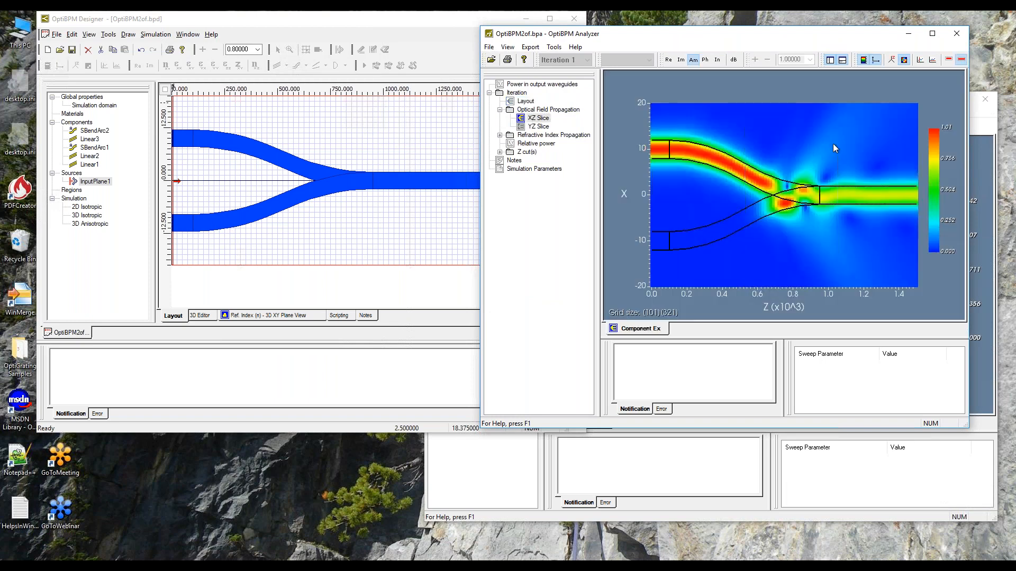
click(920, 59)
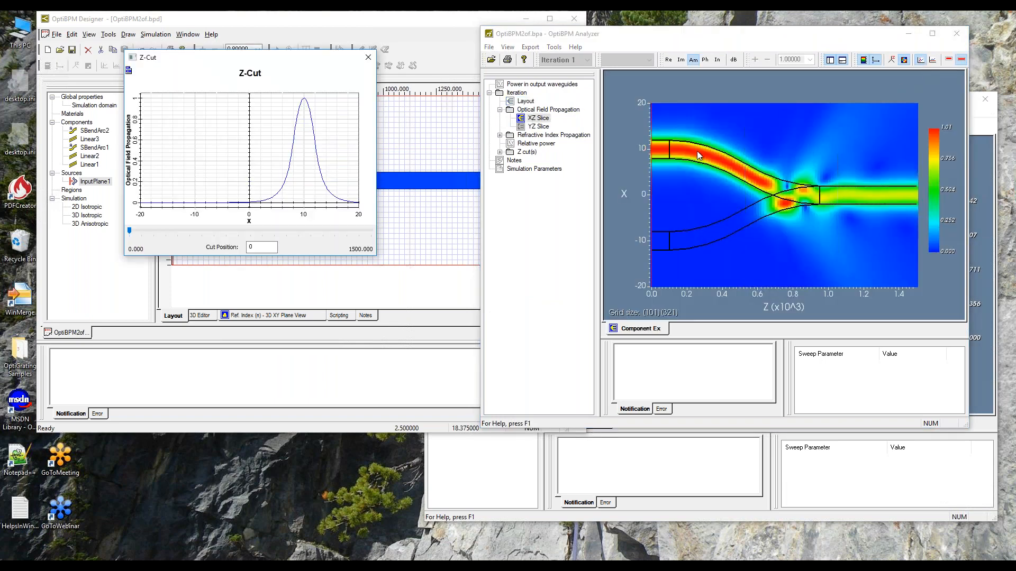
drag(125, 255, 14, 440)
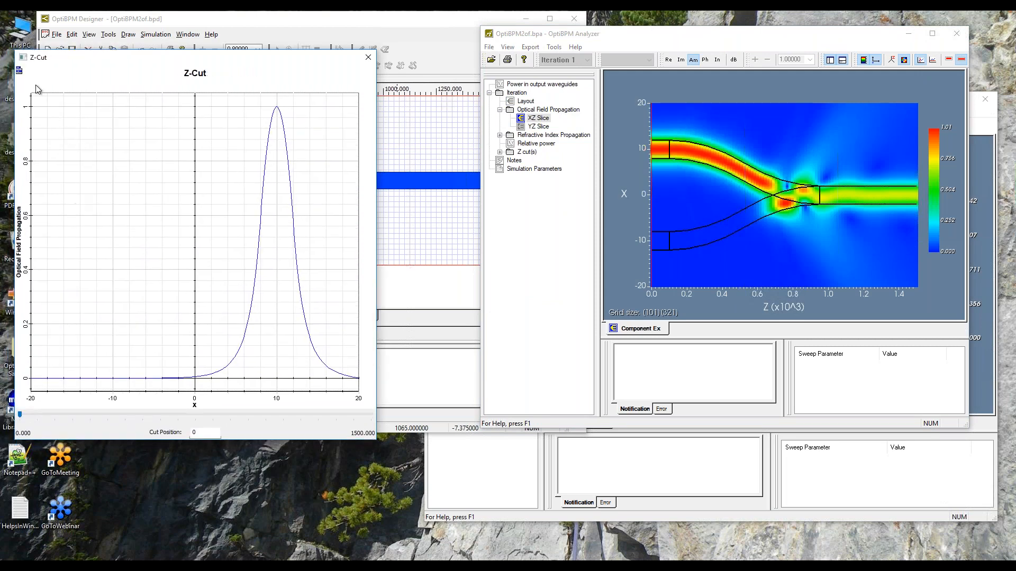
Turn off the automatic range of the Z-Cut graph's Y axis and set it from 0 to 1.
right_click(19, 69)
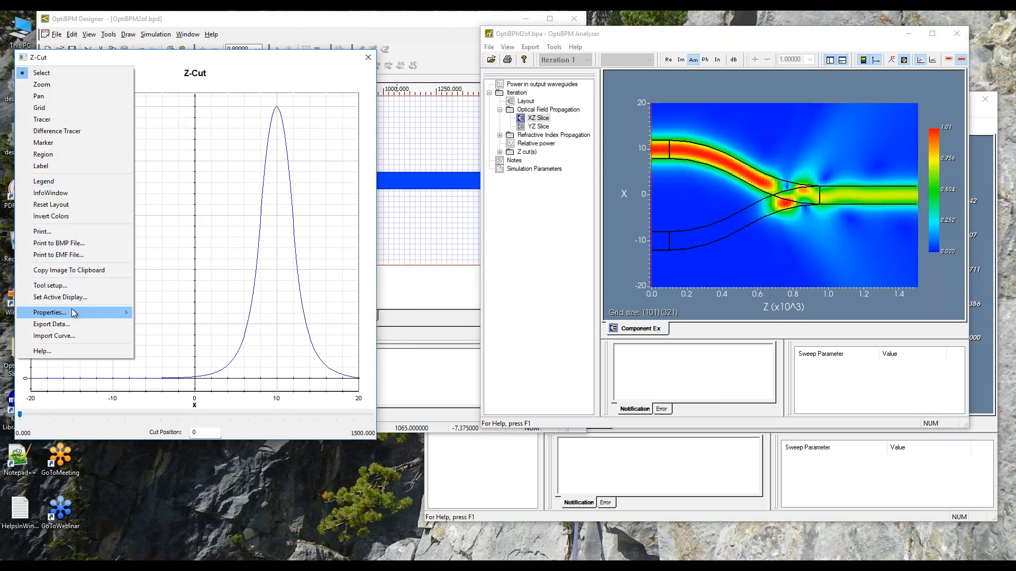
mouse_move(77, 315)
click(157, 335)
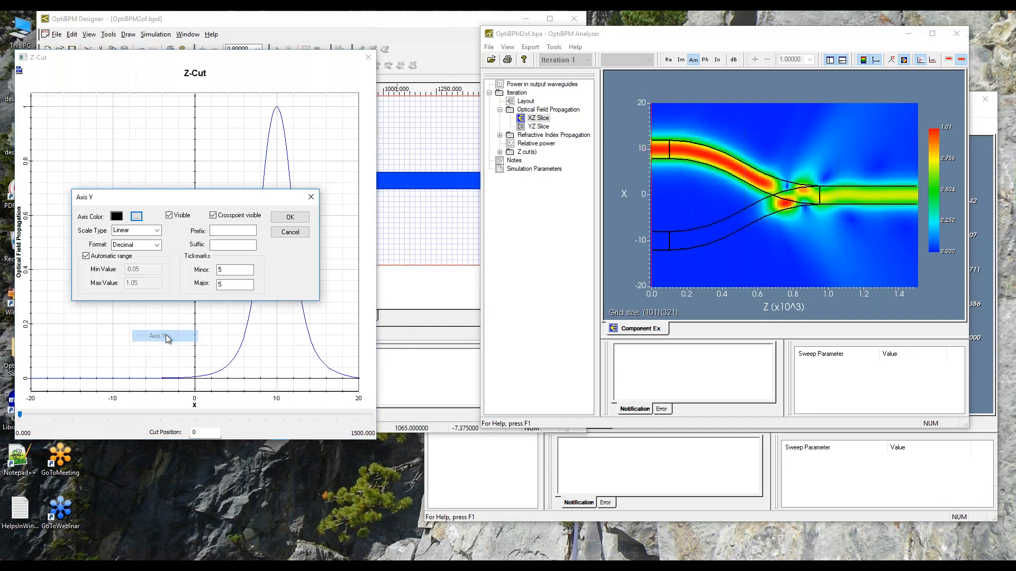
click(86, 257)
drag(140, 269, 125, 270)
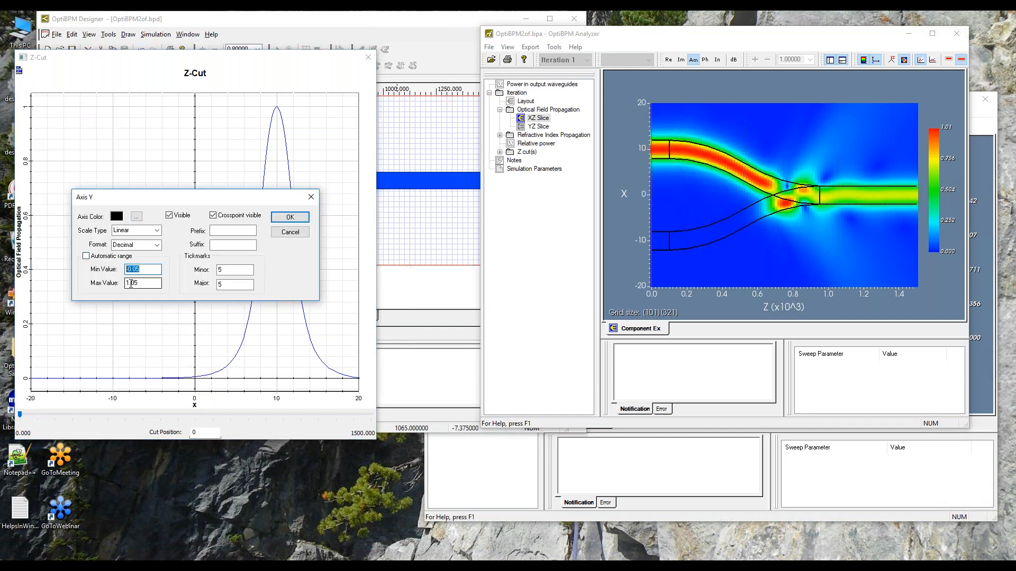
text(0)
drag(142, 284, 126, 284)
text(1)
click(285, 221)
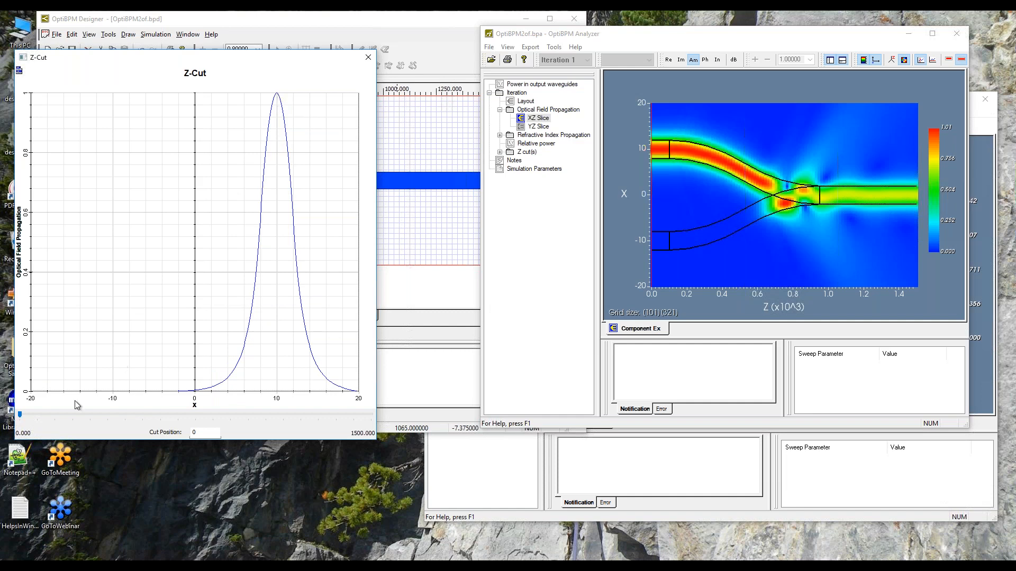
Move the Z-cut to position 1440 near the output, add the Info-Window and widen the graph window.
drag(21, 418, 357, 430)
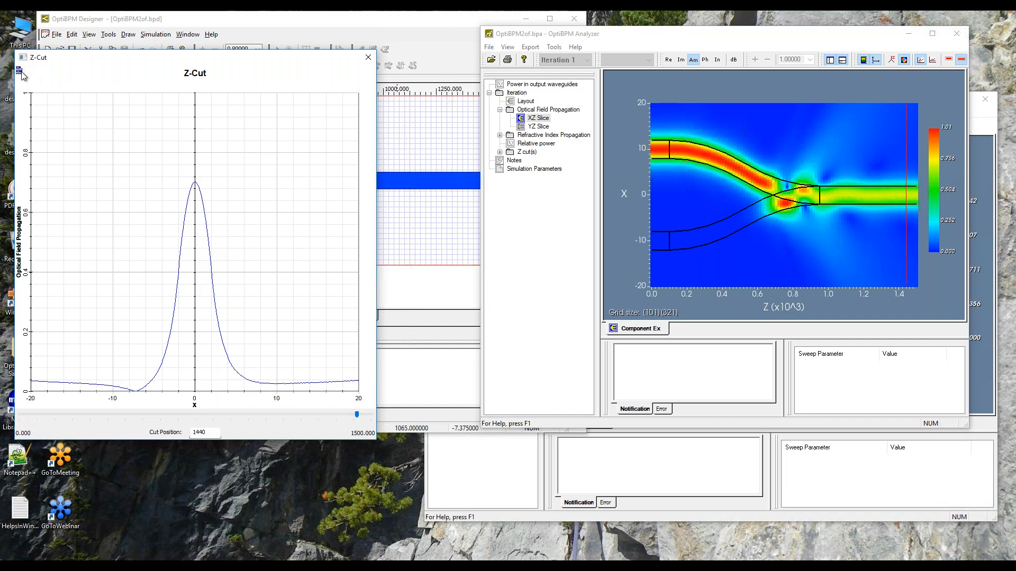
right_click(71, 197)
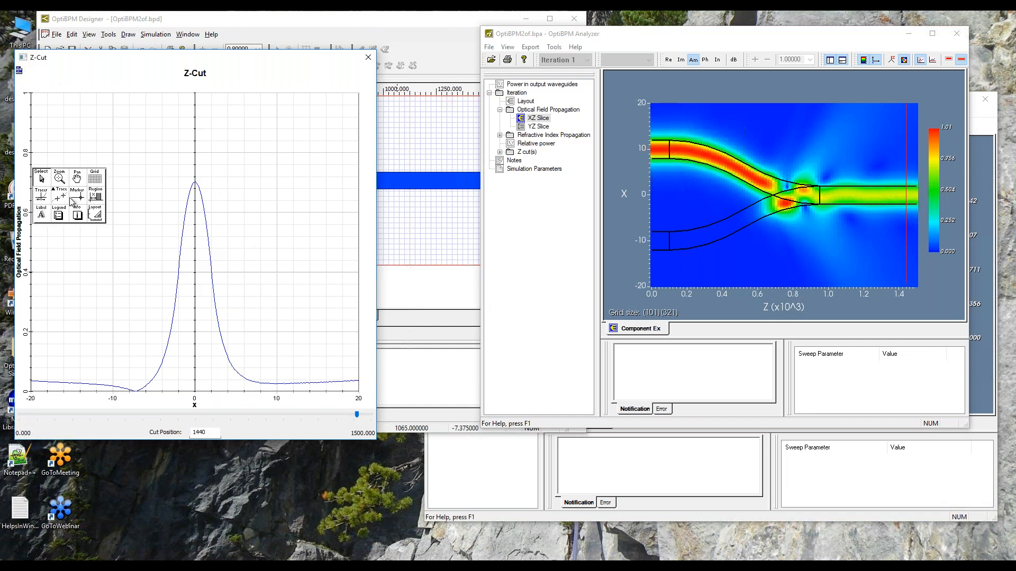
click(78, 214)
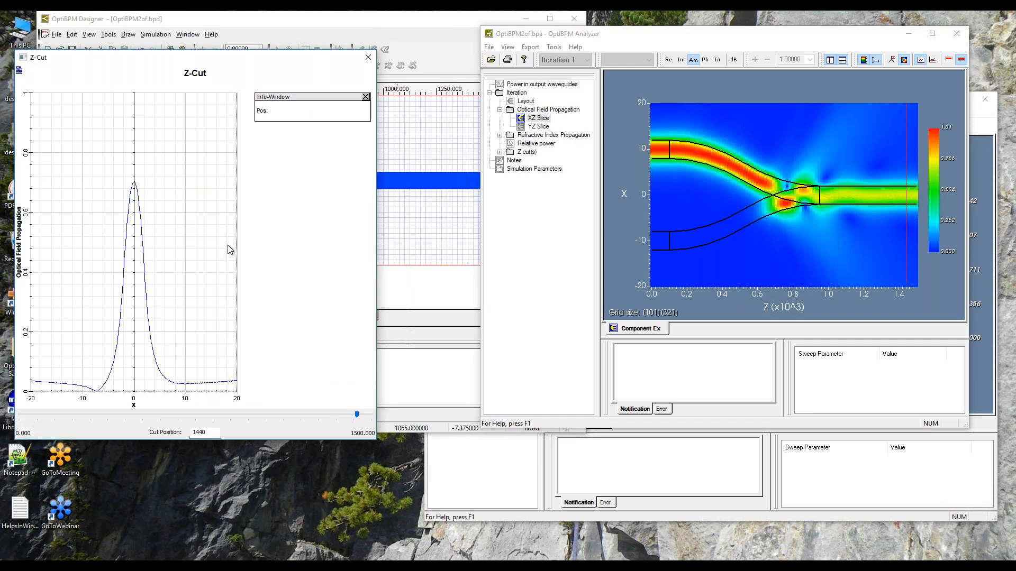
drag(380, 281, 519, 280)
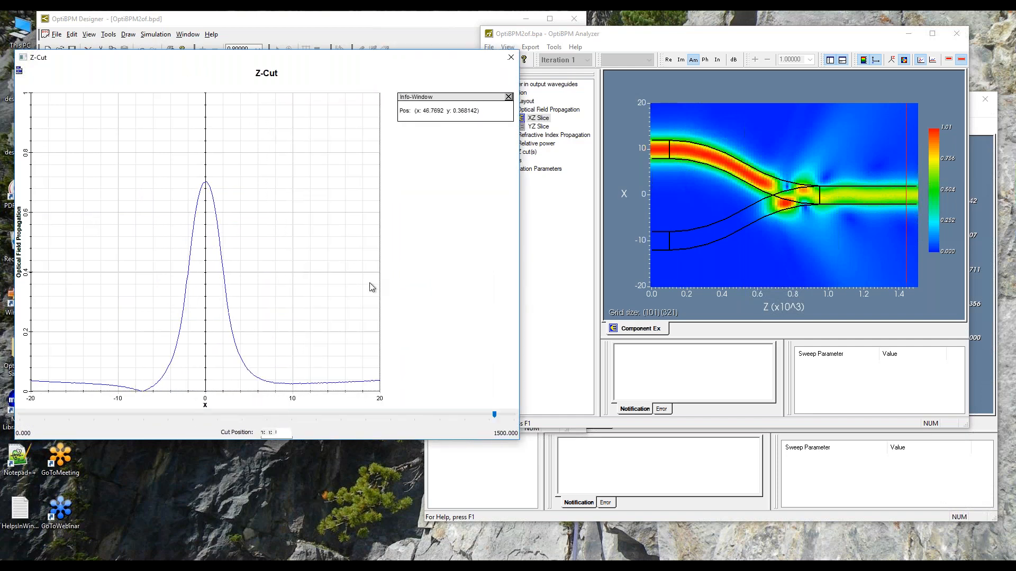
Place a tracer on the 1440 slice curve and read the field amplitude at its central peak.
right_click(261, 254)
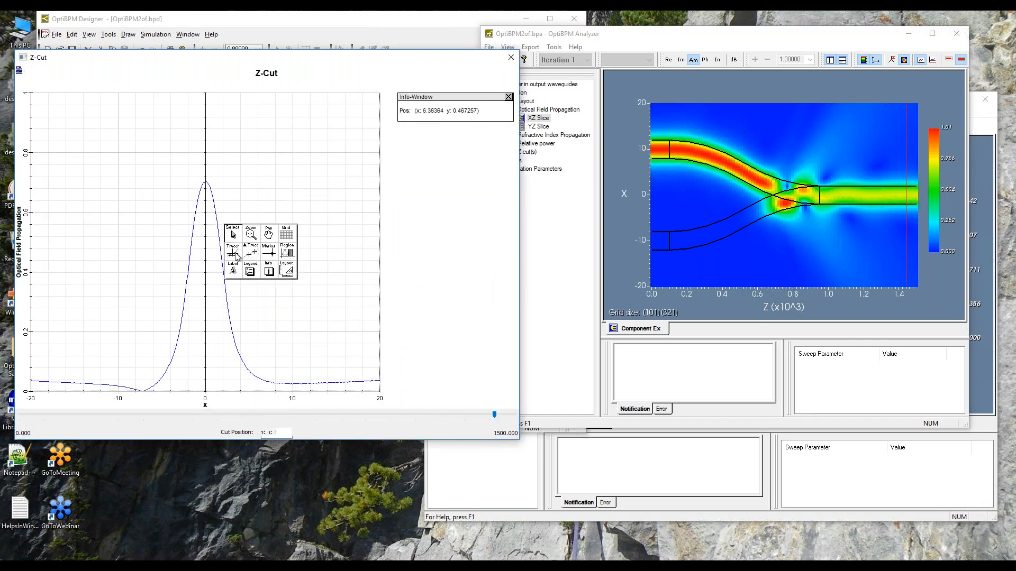
click(249, 254)
click(273, 257)
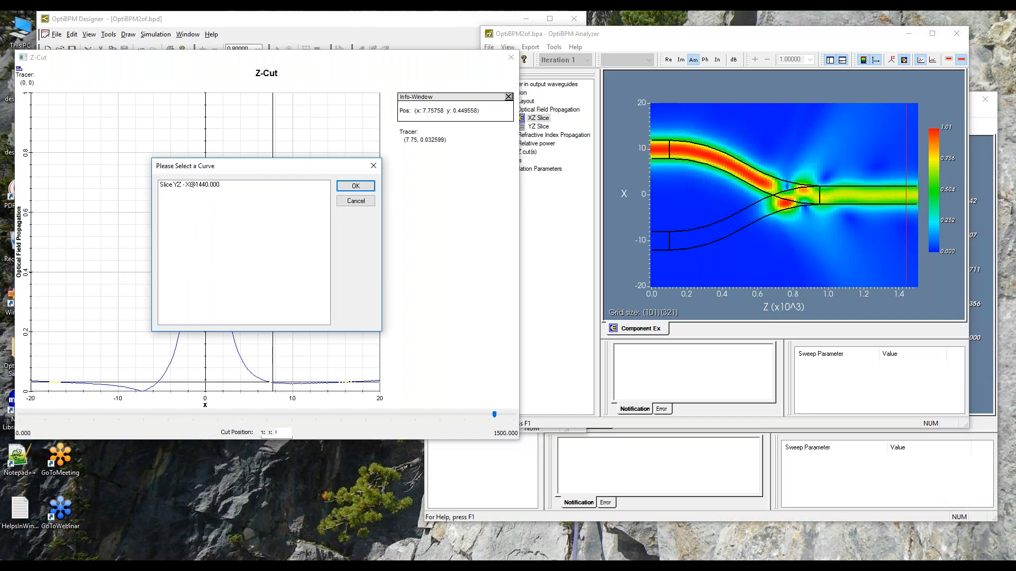
click(210, 186)
click(351, 186)
drag(344, 211, 205, 321)
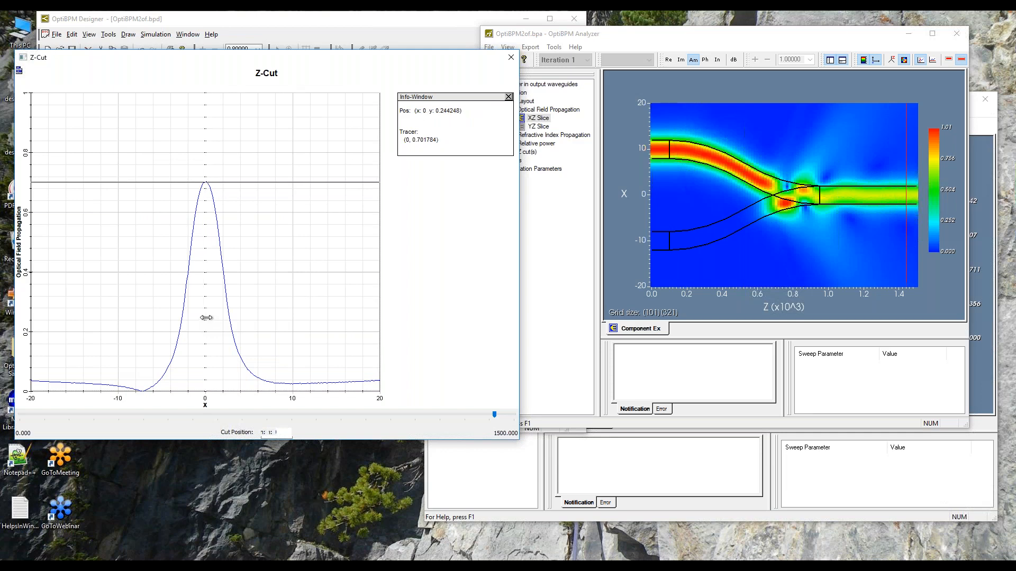
click(206, 317)
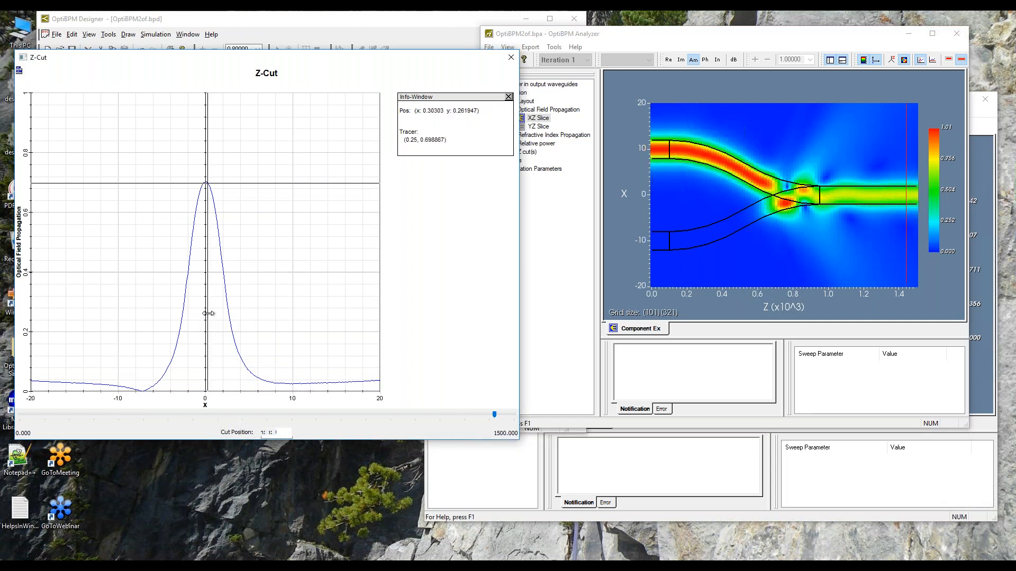
Return to the Analyzer and display the power in output waveguides graph.
click(791, 41)
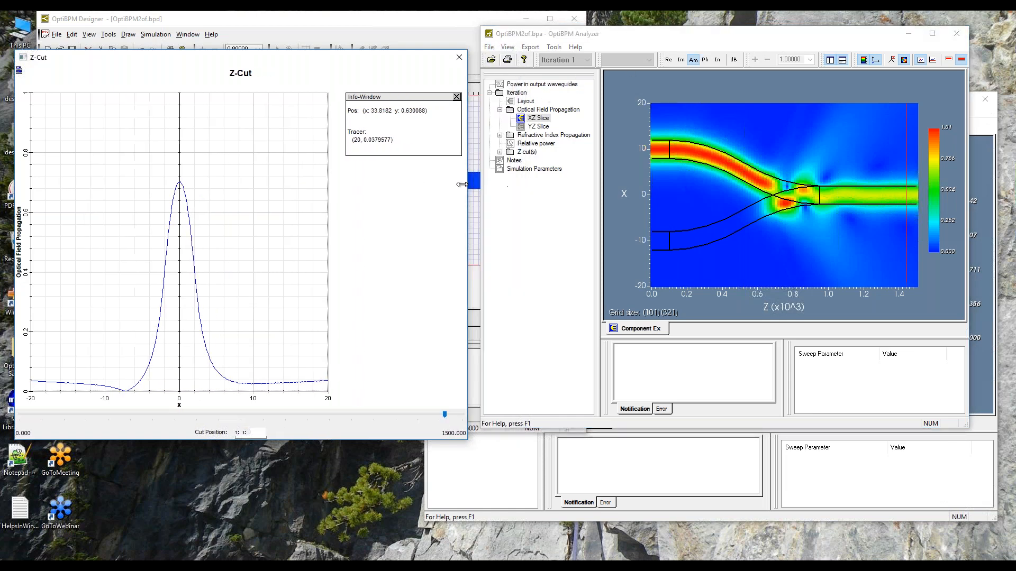
click(544, 85)
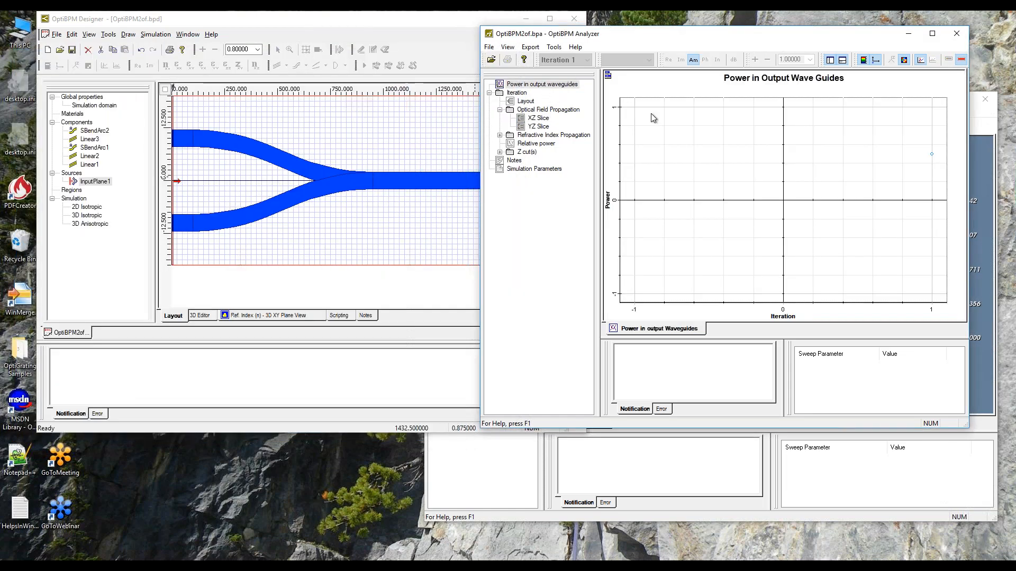
Read the Linear2 output power value from the graph's export data table, closing it without exporting.
click(608, 75)
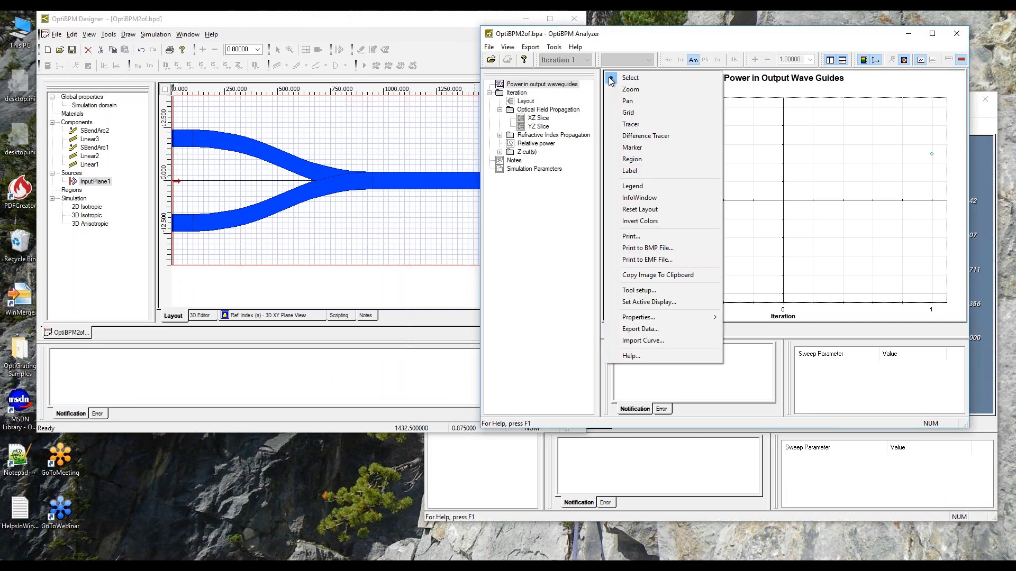
click(642, 328)
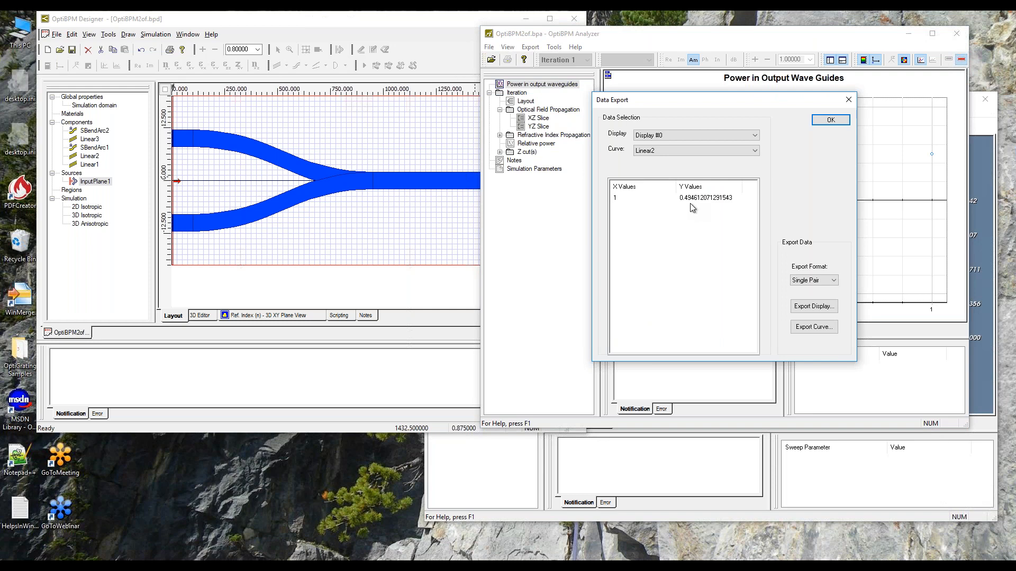
click(813, 120)
Move the Analyzer window beside the other field plot and display its XZ slice of the optical field without the Z-Cut graph.
drag(722, 40, 361, 63)
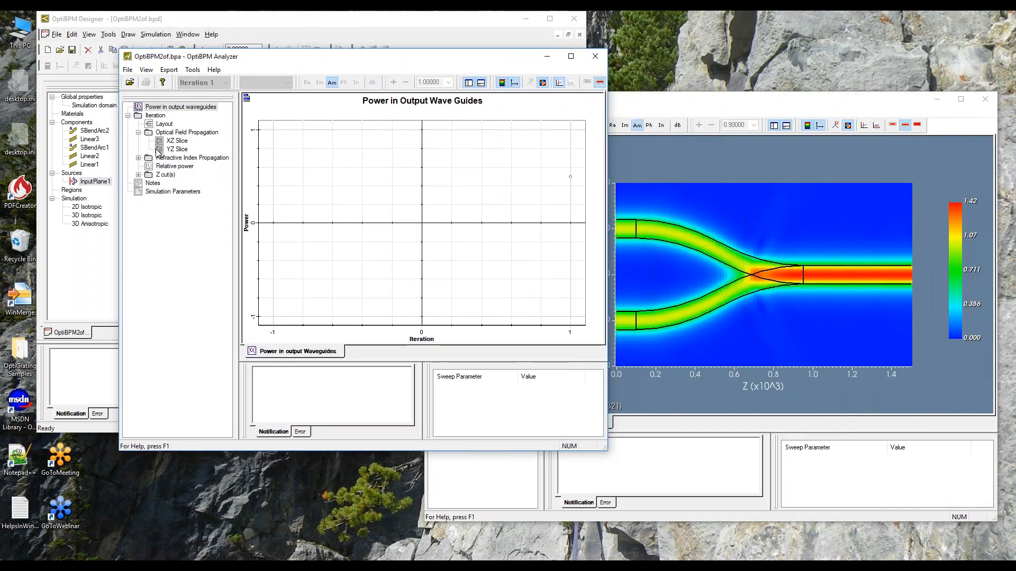
double_click(179, 141)
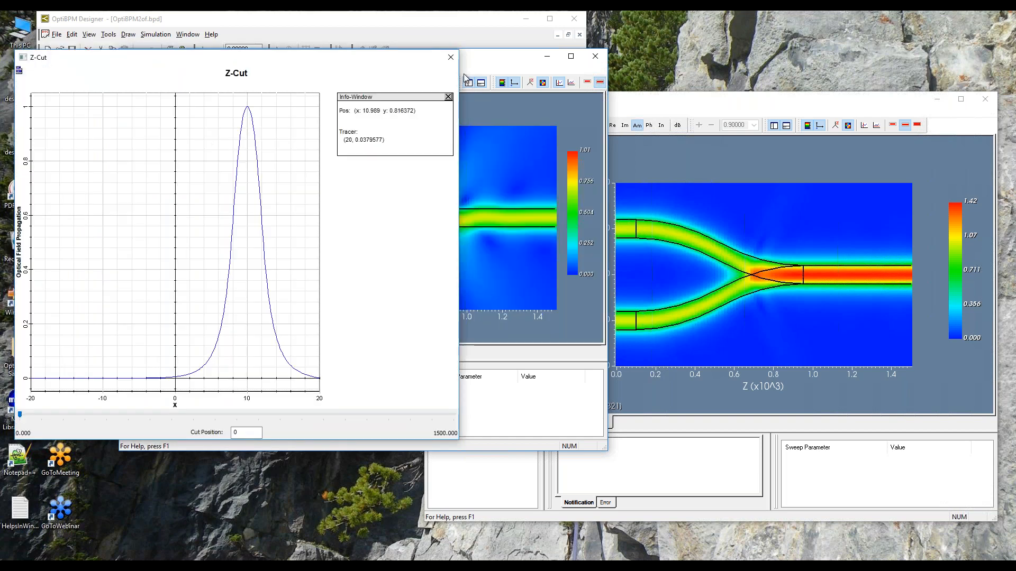
click(450, 57)
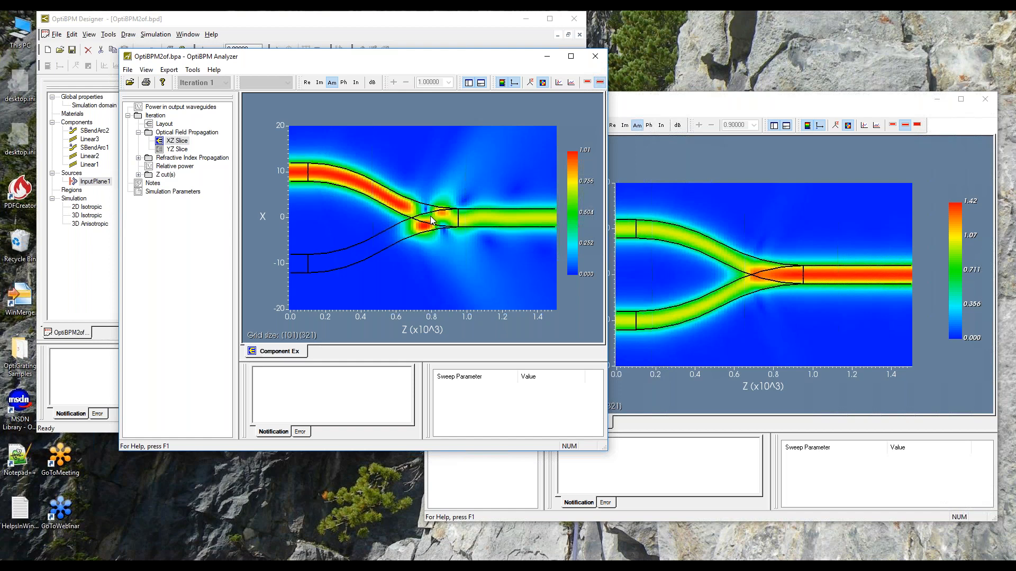
Review the power in output waveguides graph again and display the iteration's waveguide layout.
click(176, 108)
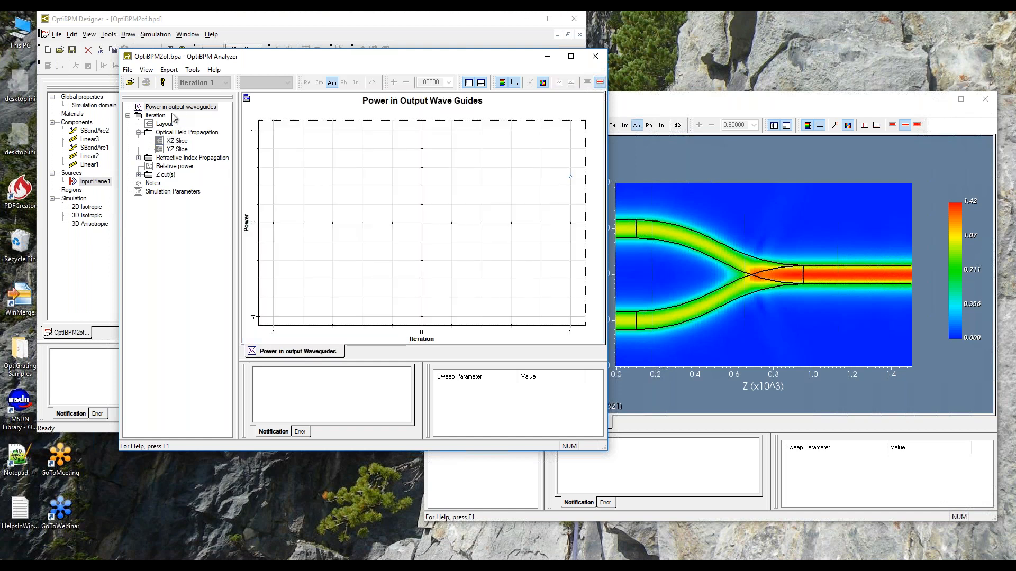
click(163, 124)
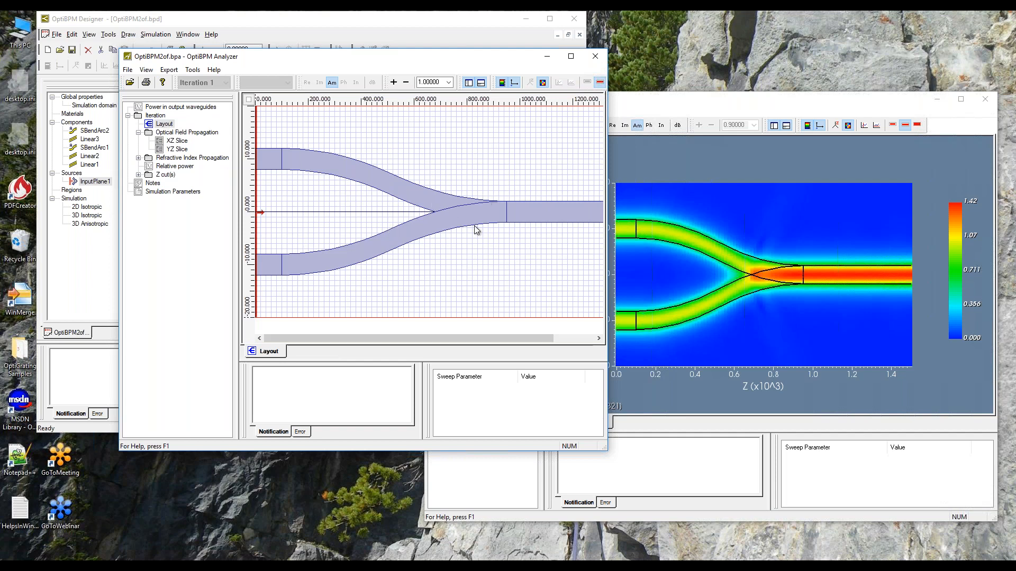
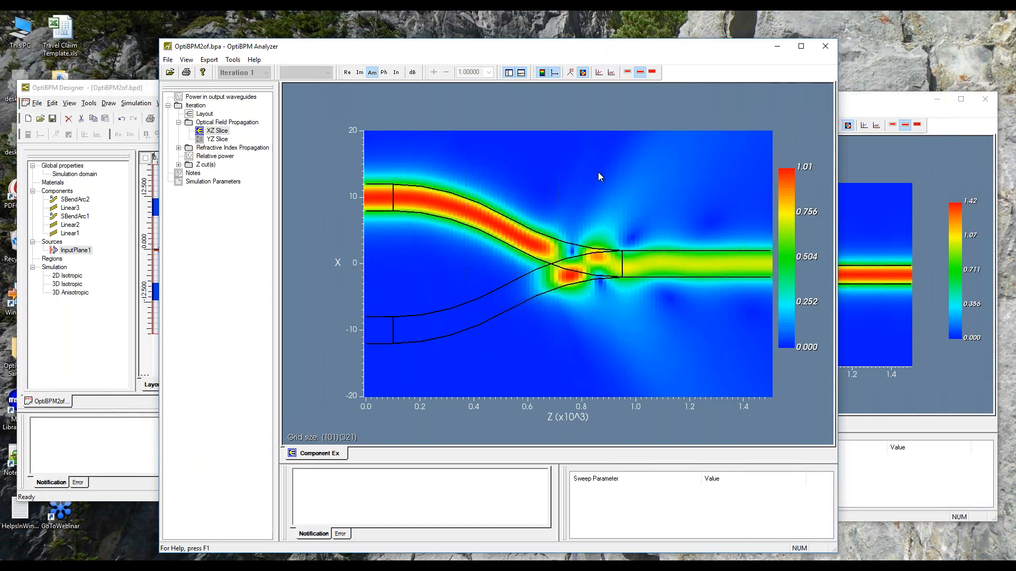
Display the XZ slice as a 3D height plot and examine the field around the junction from several angles.
click(571, 72)
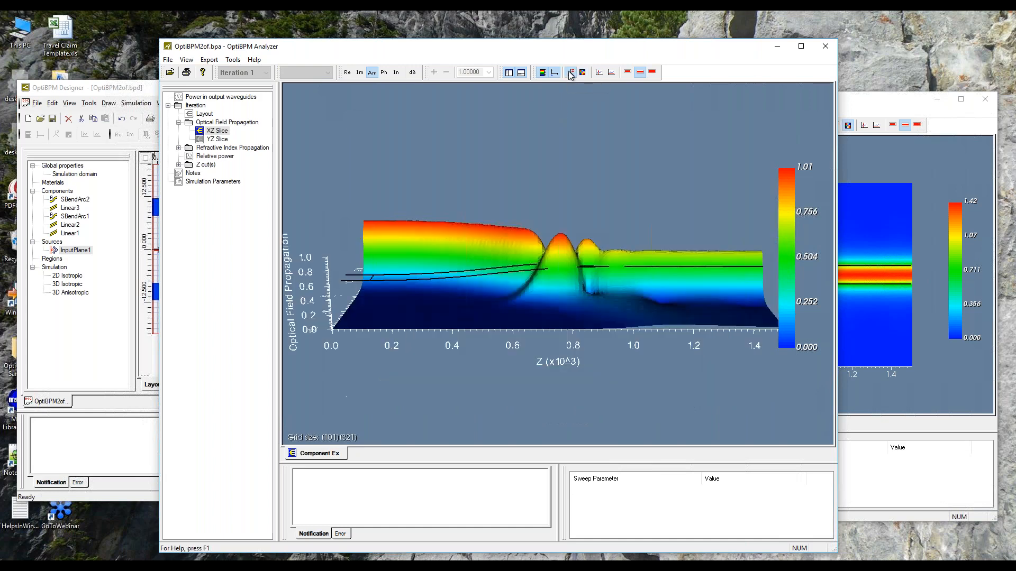
drag(603, 275, 525, 400)
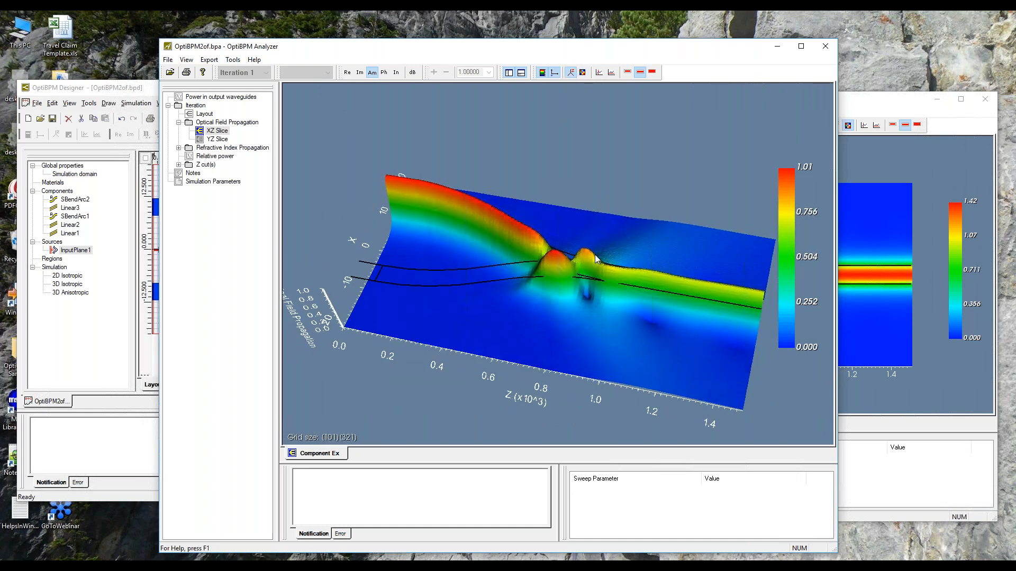
drag(628, 368, 598, 365)
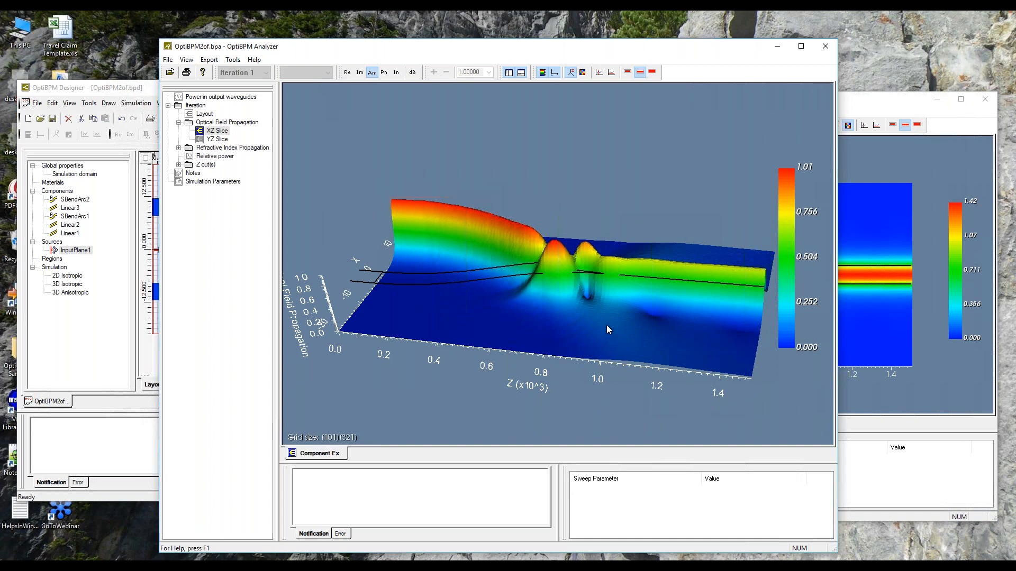
drag(522, 309, 556, 293)
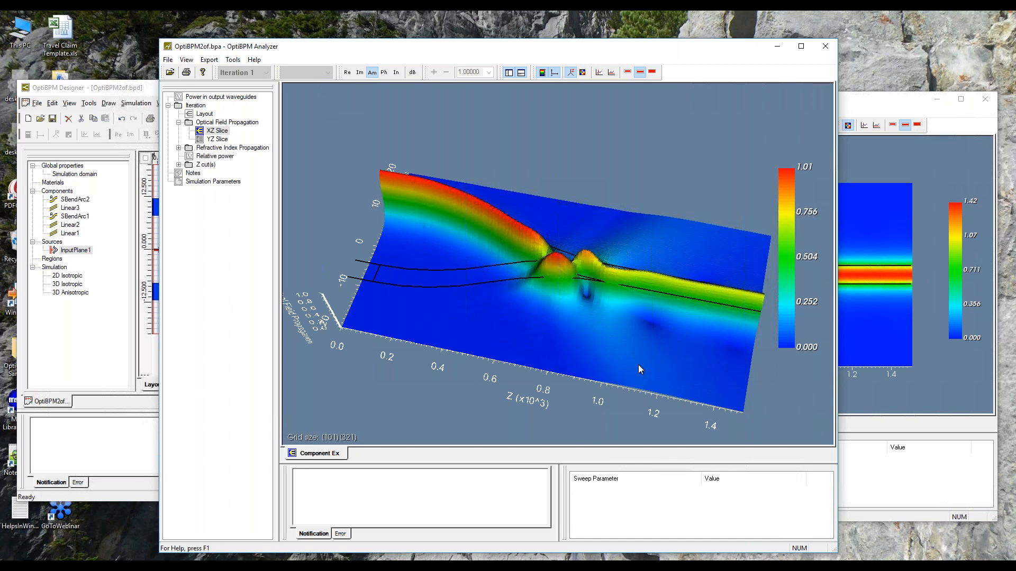
drag(417, 307, 413, 329)
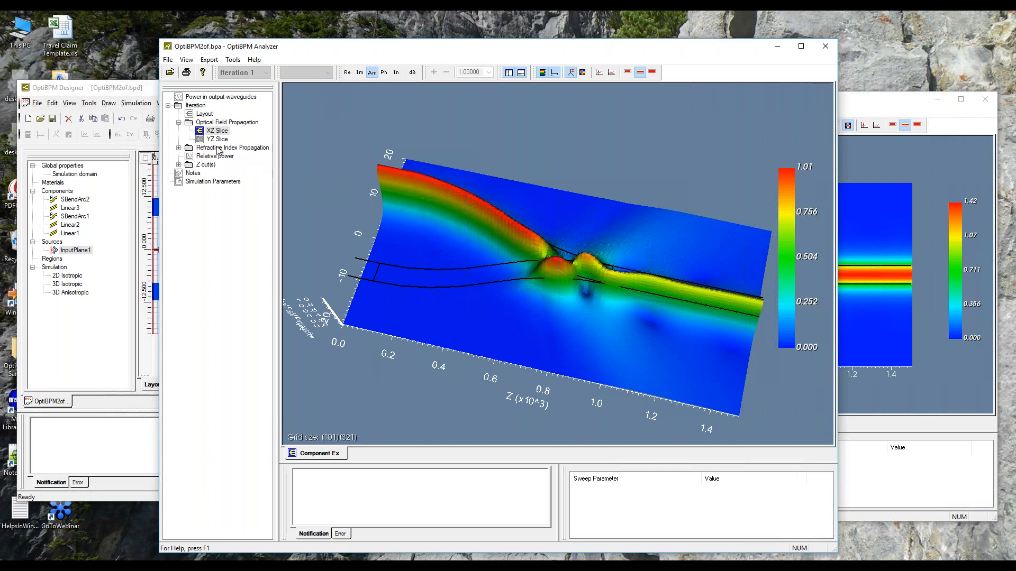
Return the XZ slice to the flat image map and open its vertical-cut graph beside the field plot.
click(583, 72)
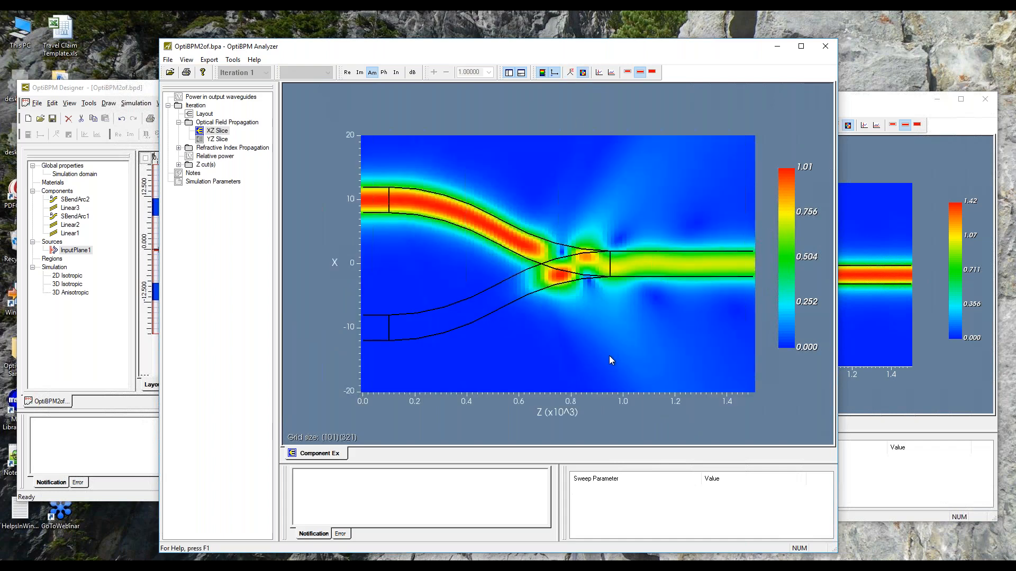
click(599, 73)
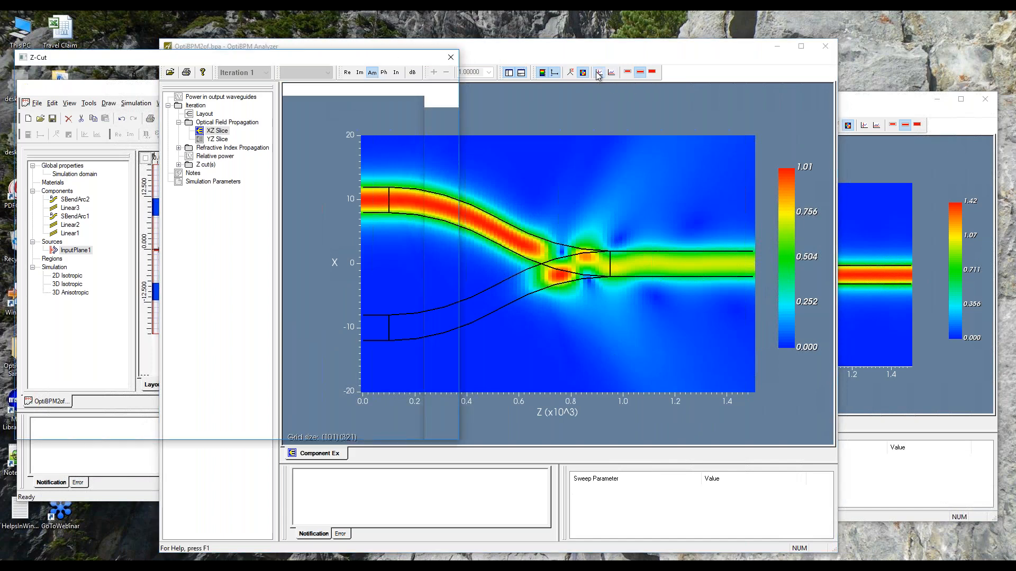
drag(526, 52, 642, 51)
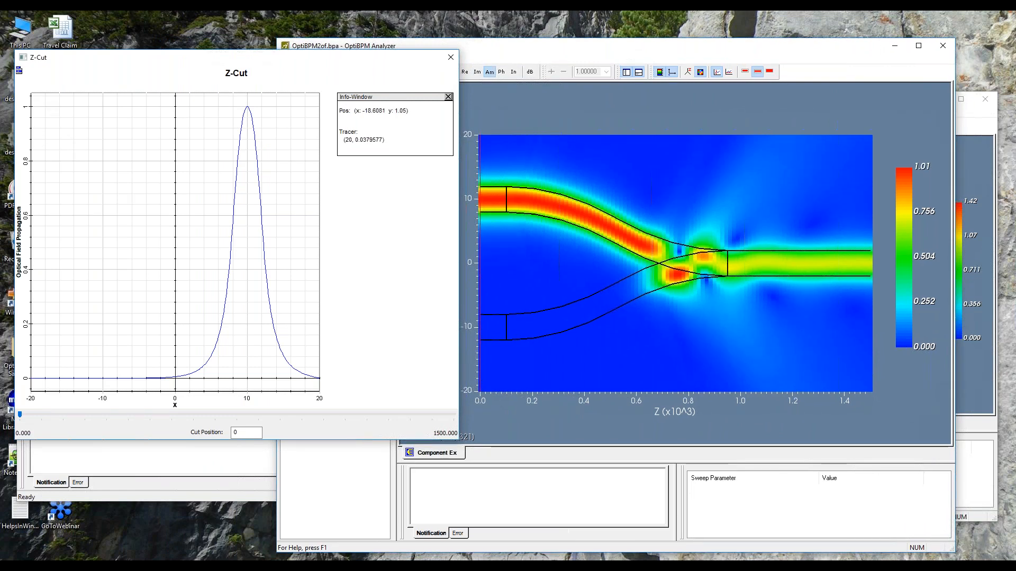
Turn off automatic range for the Z-Cut graph's Y axis and set its range from 0 to 1.
click(19, 69)
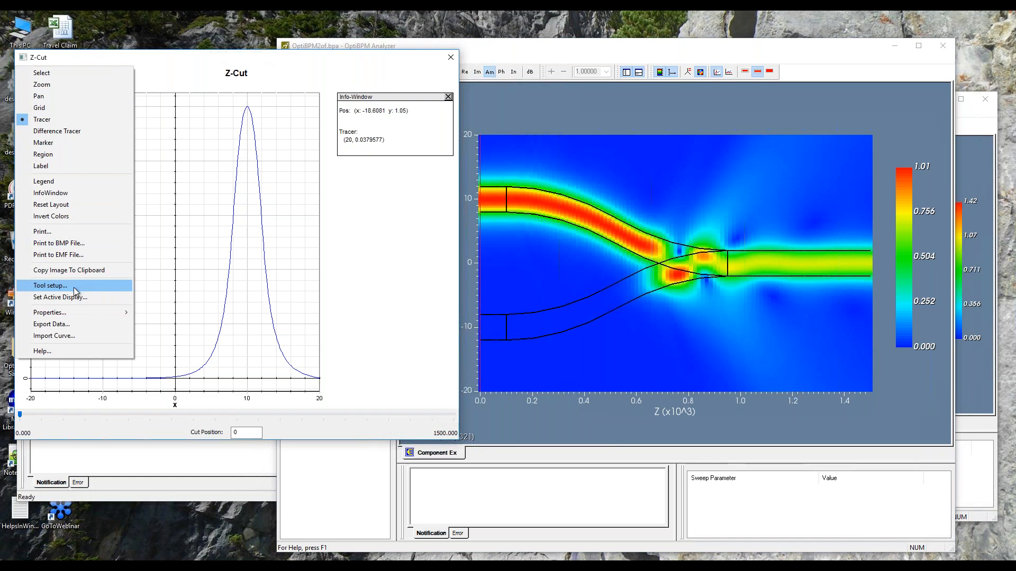
mouse_move(87, 314)
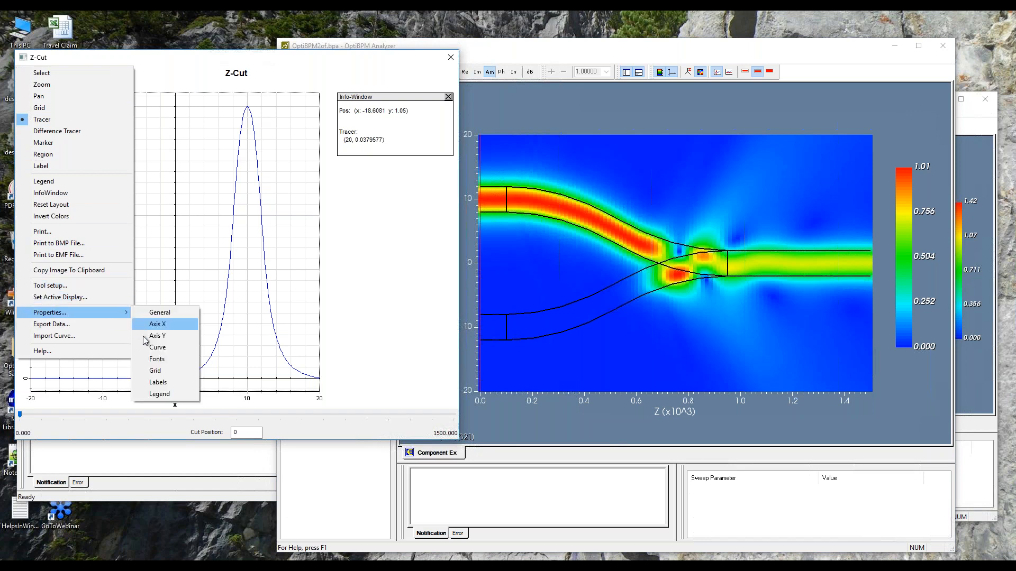
click(153, 337)
click(127, 256)
key(Tab)
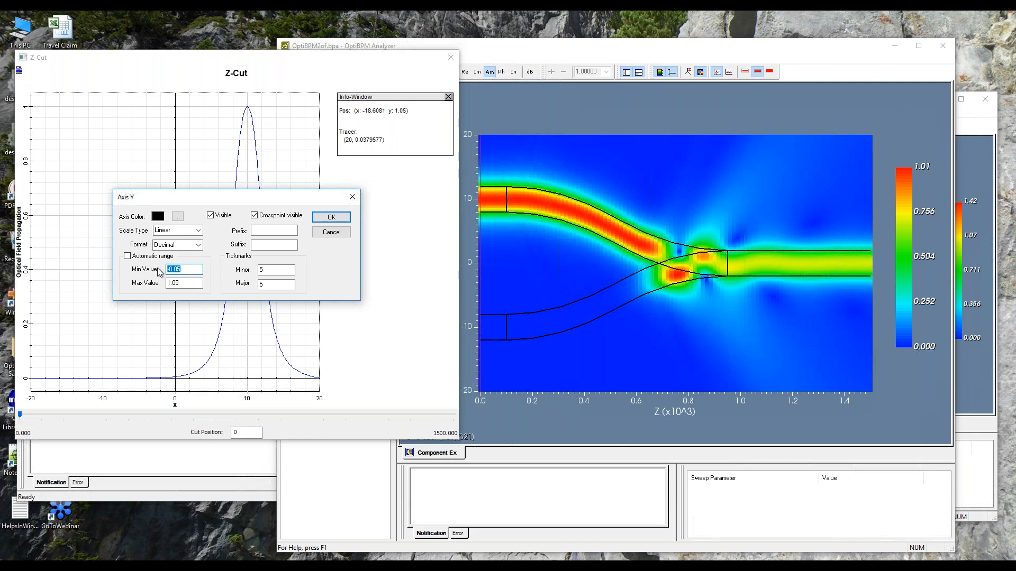
text(0)
key(Tab)
text(1)
click(332, 218)
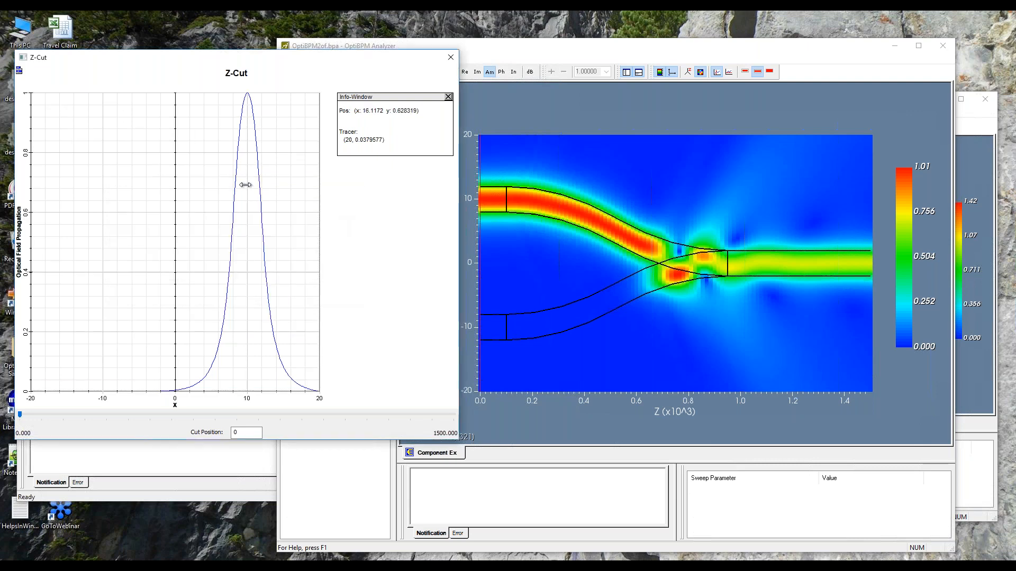
Sweep the Z-Cut position from the input to 1110 to inspect the field profile, and close the graph.
drag(22, 415, 329, 423)
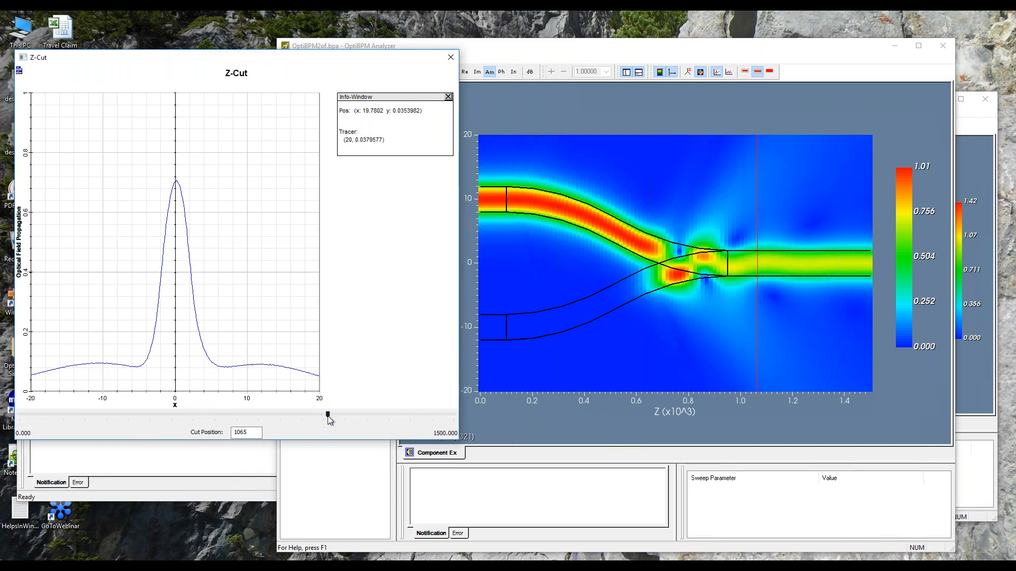
drag(330, 419, 342, 419)
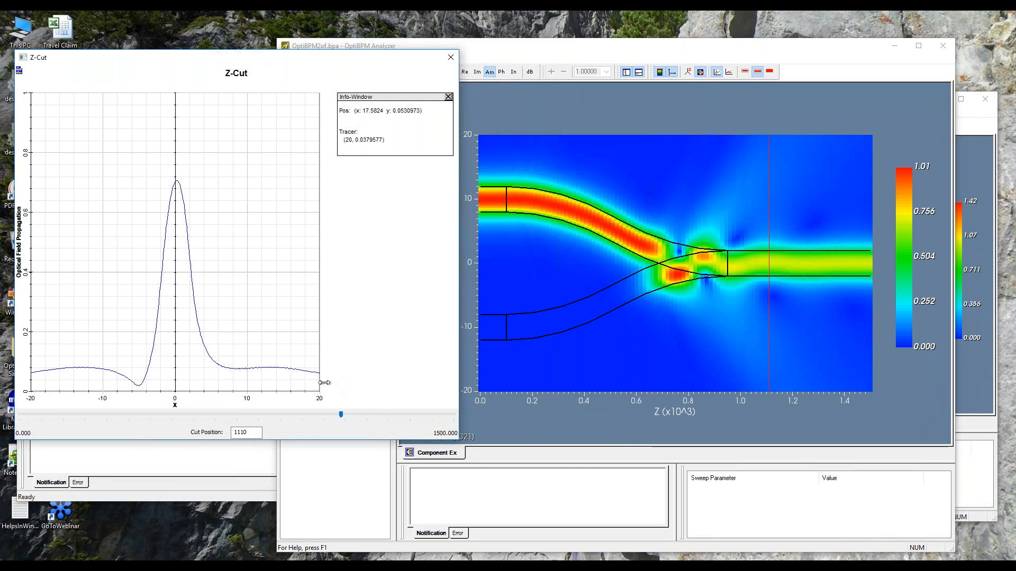
click(500, 46)
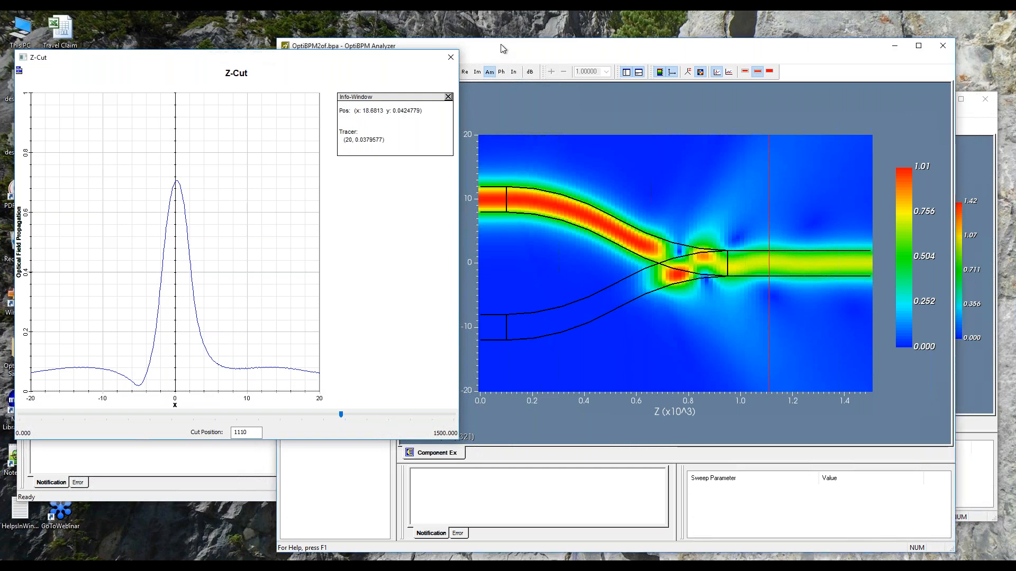
click(451, 57)
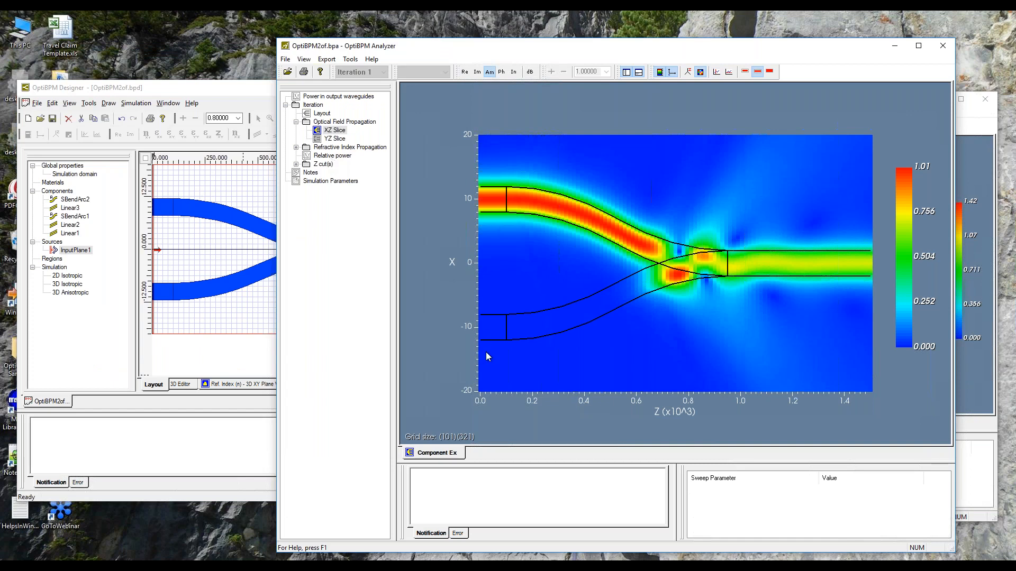
Display the iteration's relative power graph and show its info window.
click(326, 156)
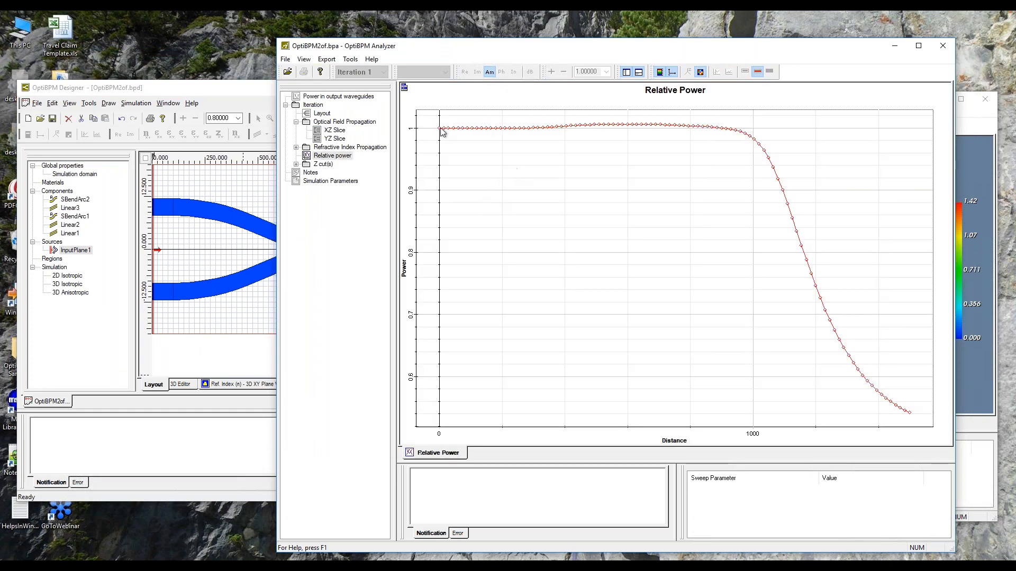
right_click(404, 86)
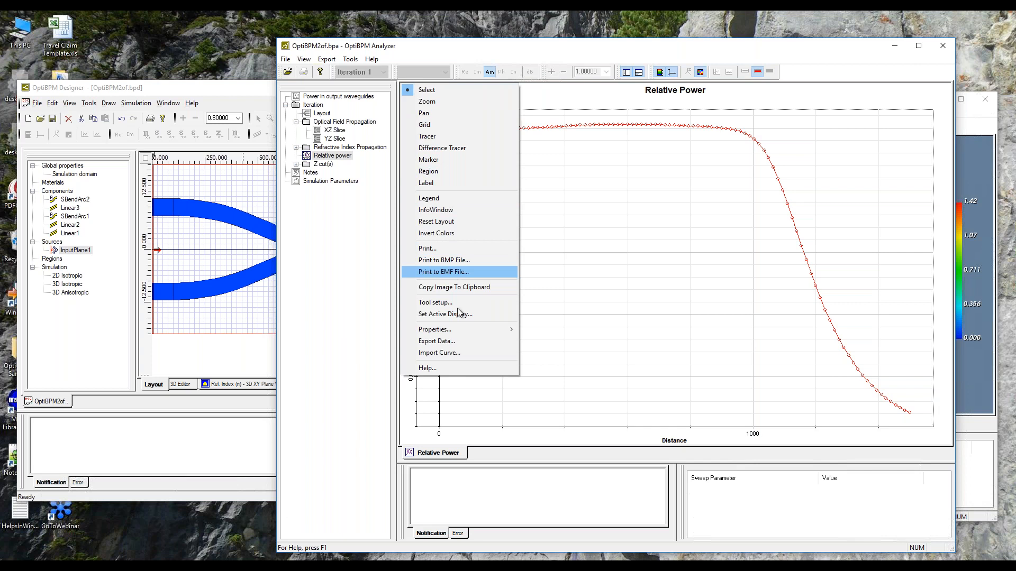
click(444, 210)
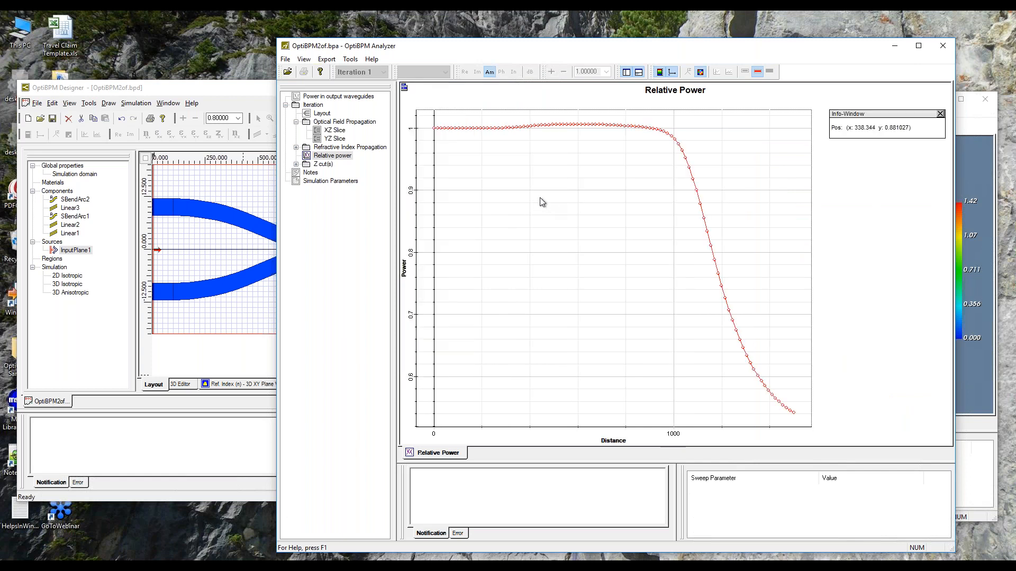
Add a tracer on the Relative Power curve and read the power at the end of the device, distance 1500.
right_click(517, 204)
click(494, 200)
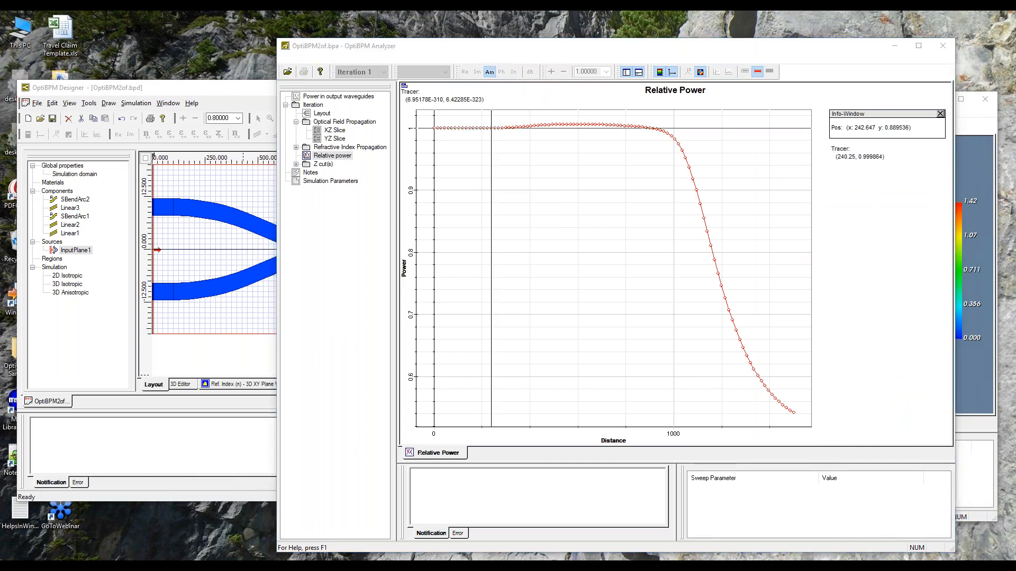
click(534, 235)
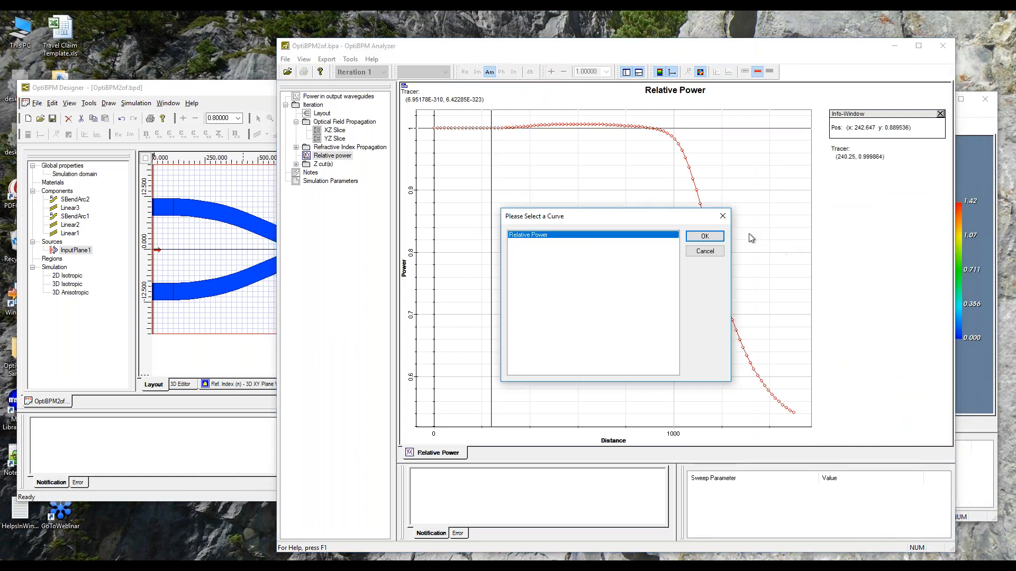
click(705, 237)
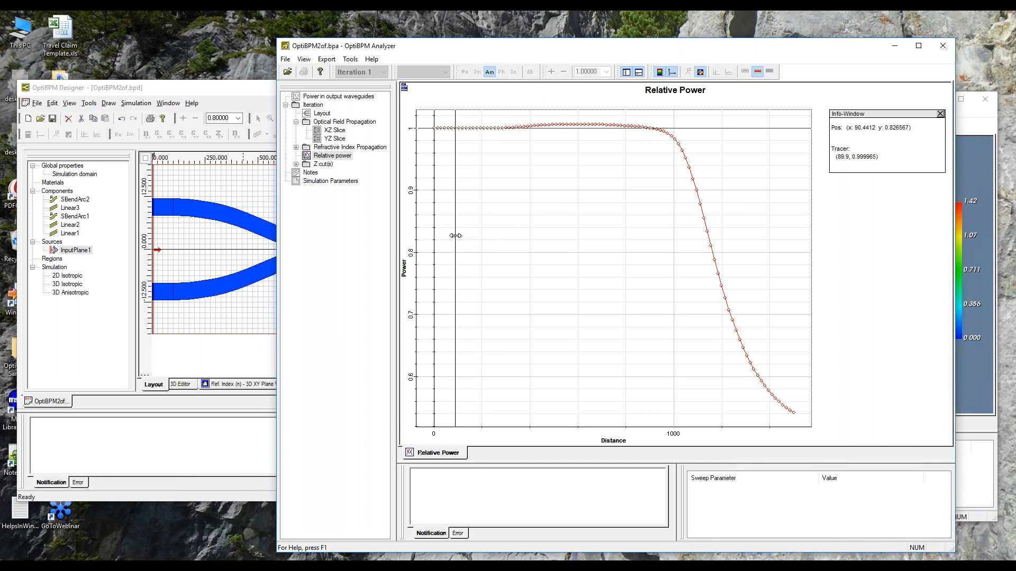
drag(455, 235, 796, 280)
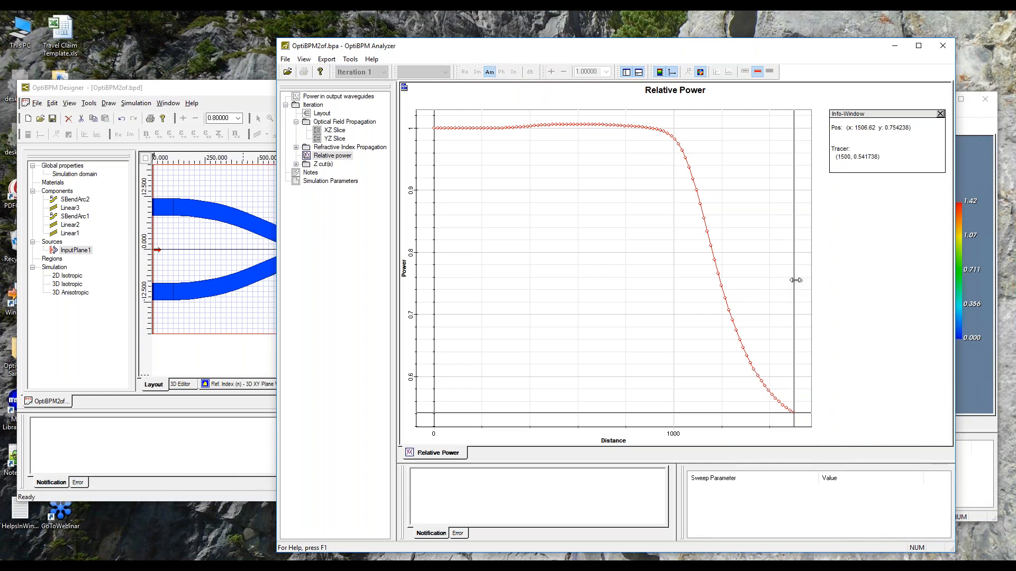
View the two-input field plot in the OptiBPM2.bpa Analyzer window and return to the OptiBPM2of.bpa results.
click(976, 152)
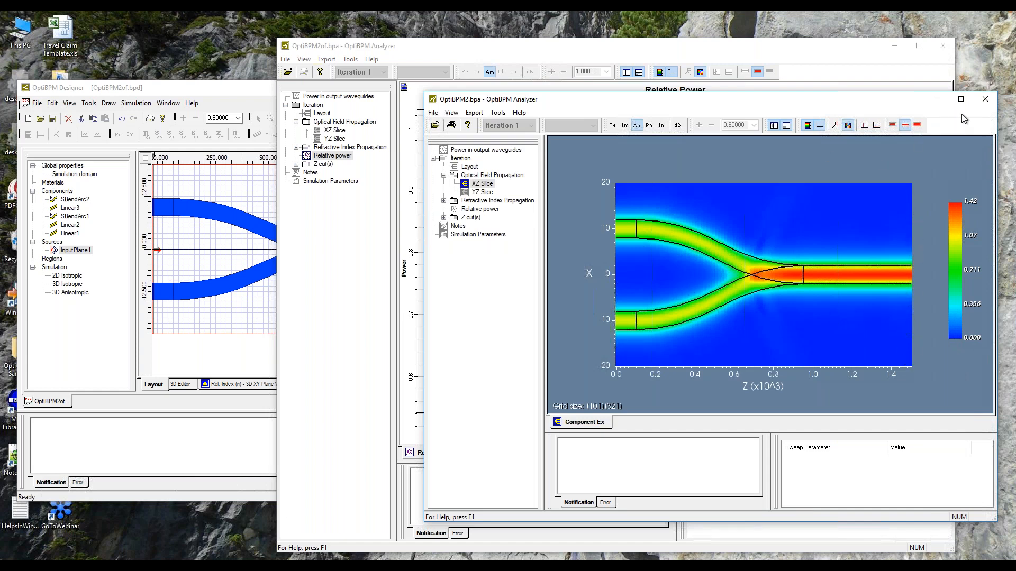
click(392, 566)
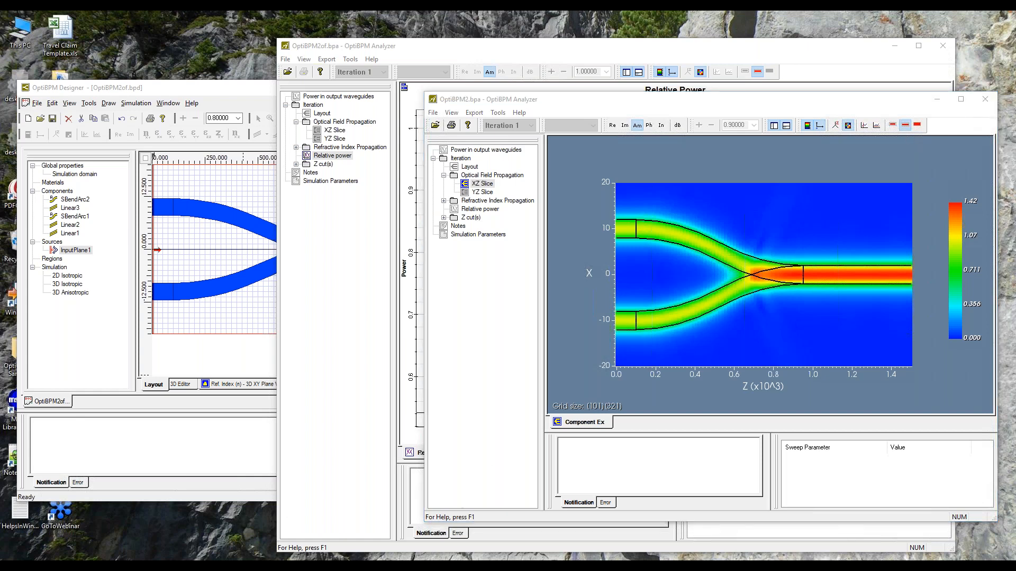
click(455, 530)
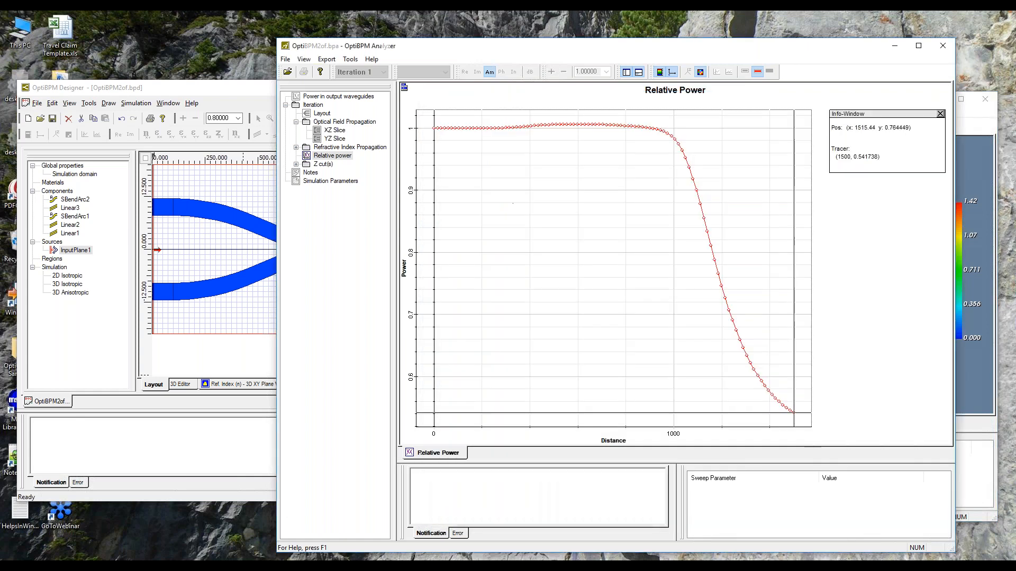
Display the XZ slice of the optical field again and switch to the OptiBPM2of.bpd layout in OptiBPM Designer.
click(342, 131)
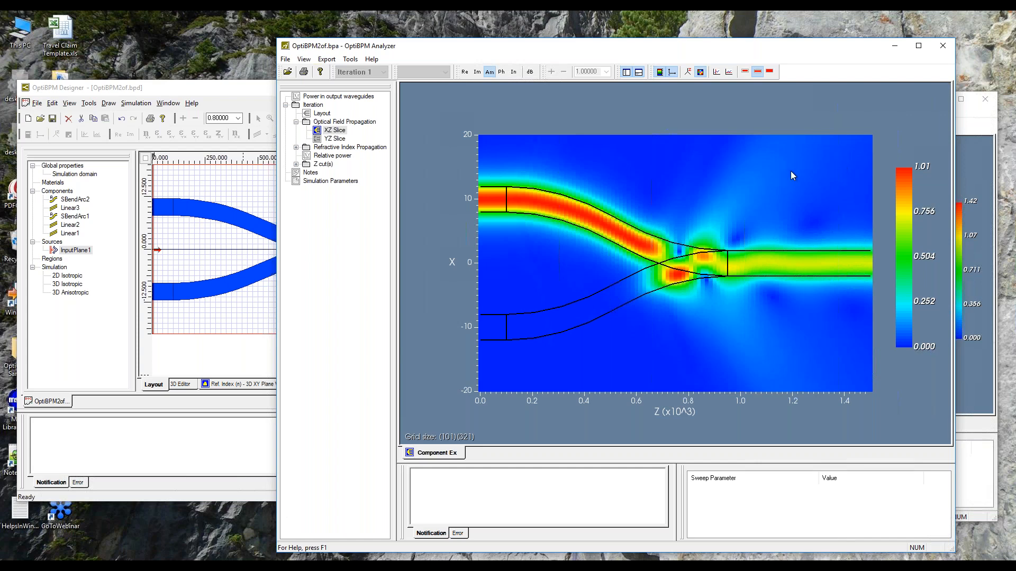
click(247, 86)
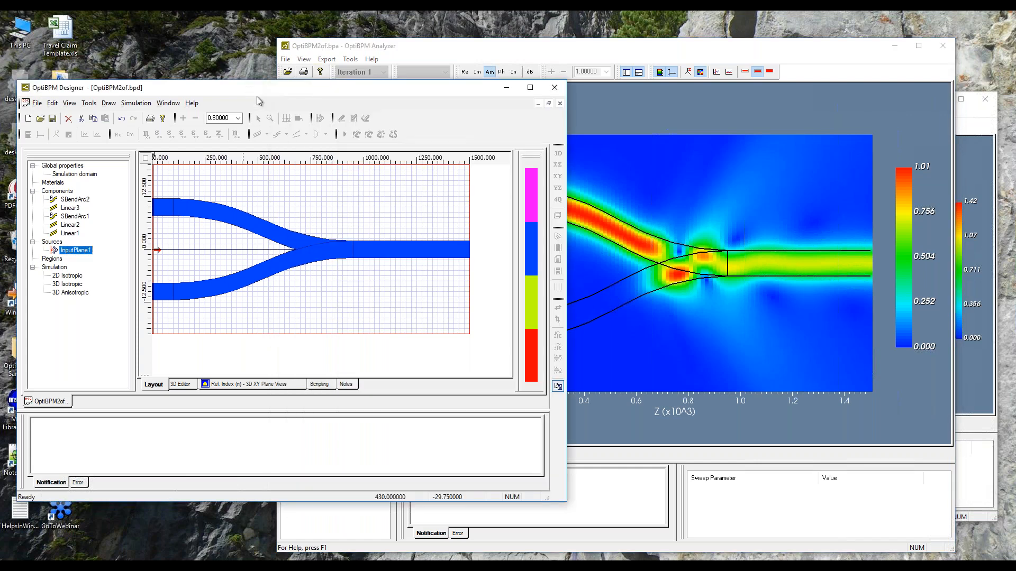